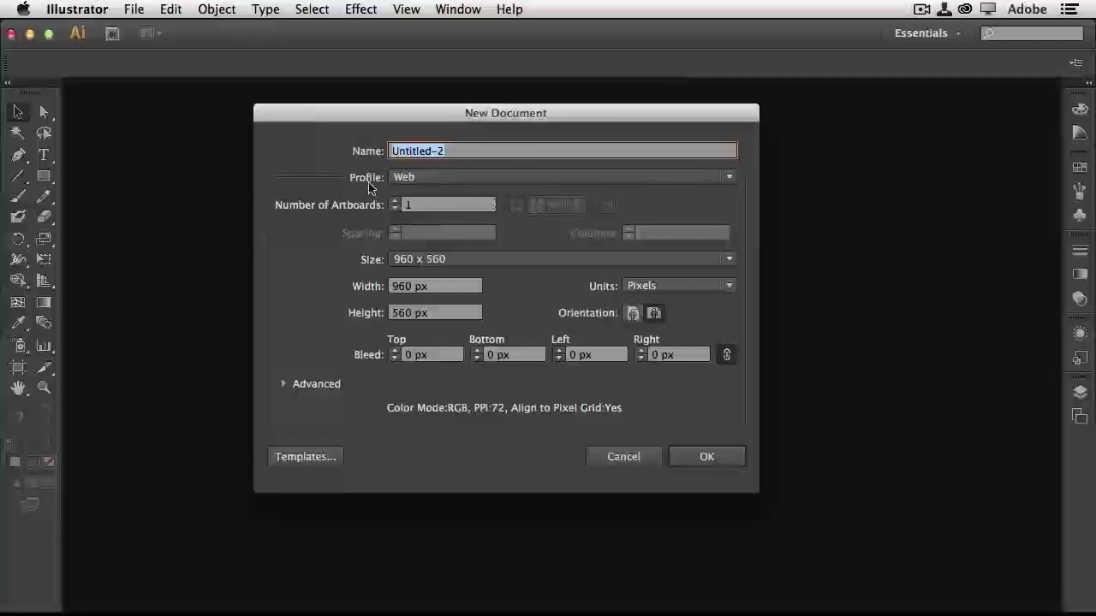
- Create a new Web-profile document with a single 960 x 560 px artboard
{"action": "left_click", "coordinate": [439, 178]}
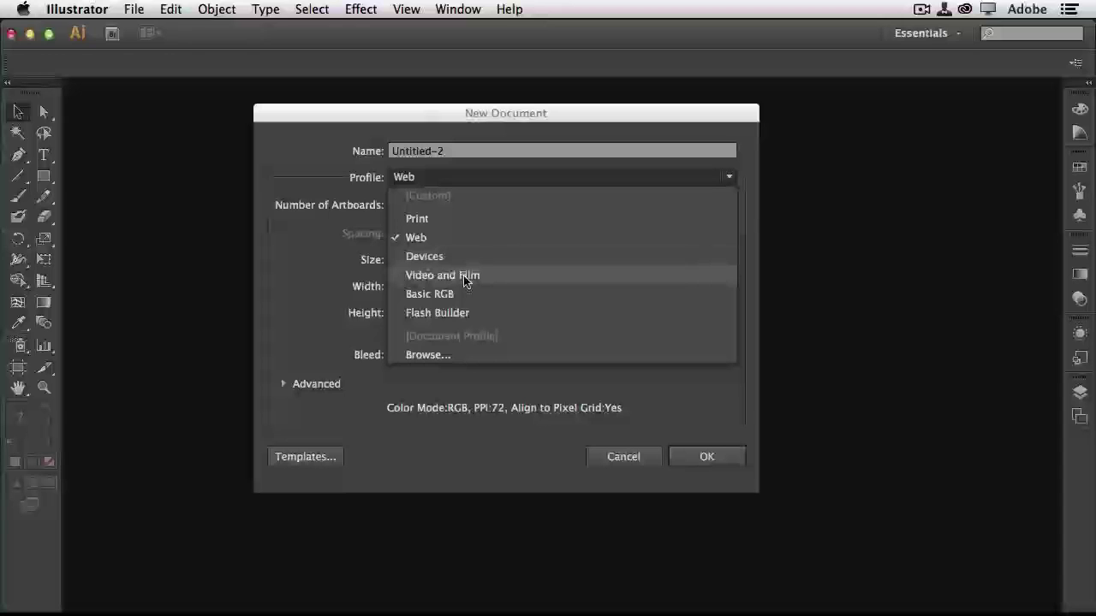
{"action": "key", "text": "Escape"}
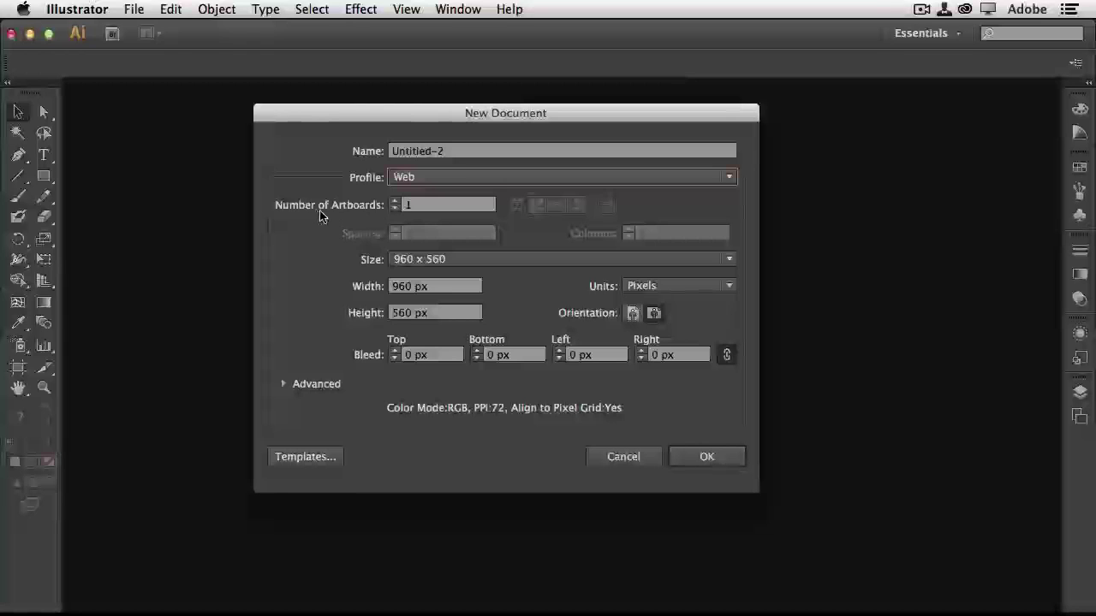
{"action": "left_click", "coordinate": [704, 458]}
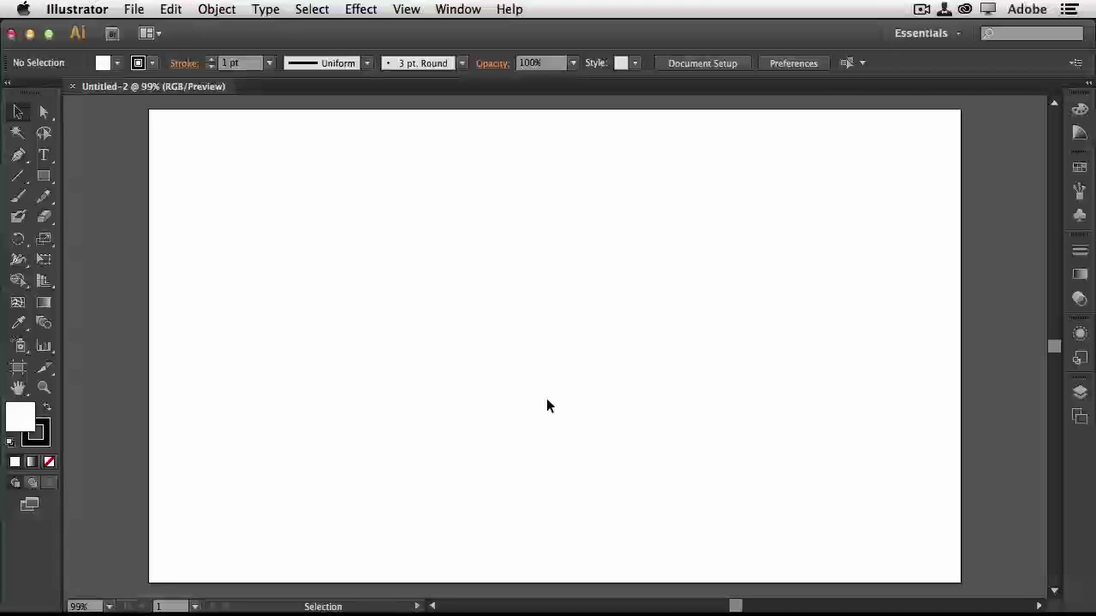
- Draw a large rectangle and a smaller overlapping rectangle on the artboard
{"action": "key", "text": "m"}
{"action": "mouse_move", "coordinate": [361, 197]}
{"action": "left_mouse_down"}
{"action": "mouse_move", "coordinate": [453, 340]}
{"action": "mouse_move", "coordinate": [613, 383]}
{"action": "left_mouse_up"}
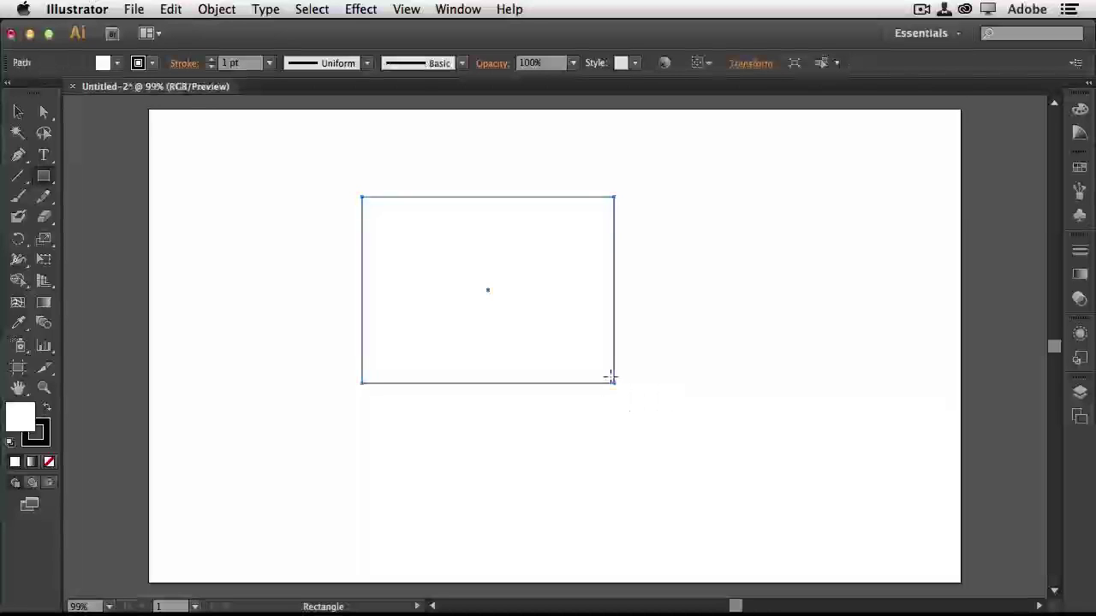
{"action": "left_click_drag", "start_coordinate": [301, 260], "coordinate": [457, 441]}
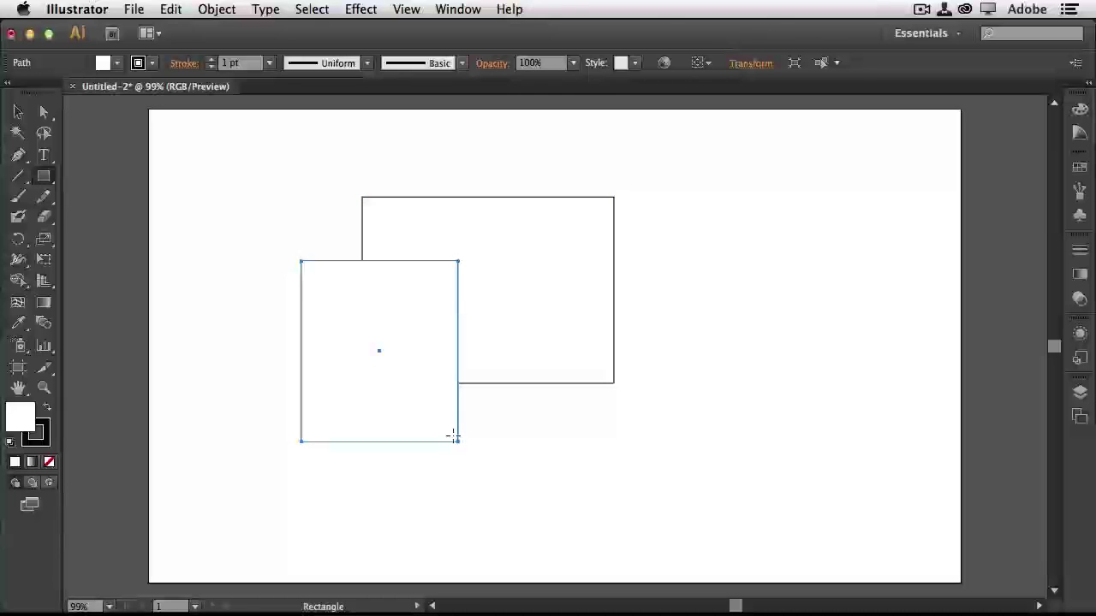
- Reposition the two rectangles so they overlap, and set the front square's fill to None
{"action": "left_click", "coordinate": [18, 112]}
{"action": "left_click_drag", "start_coordinate": [408, 375], "coordinate": [364, 248]}
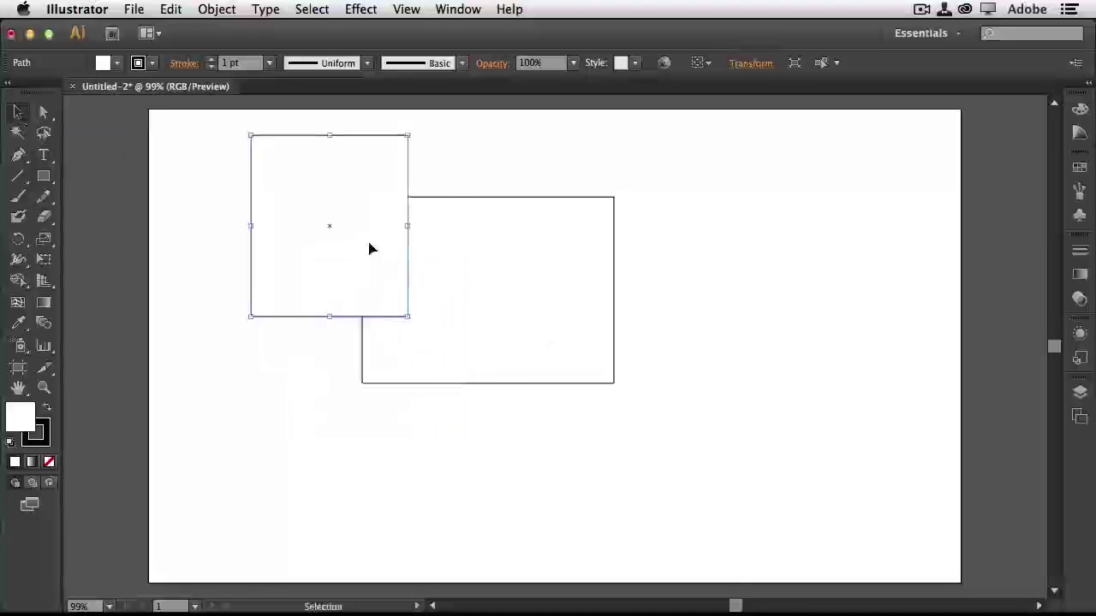
{"action": "left_click_drag", "start_coordinate": [488, 299], "coordinate": [495, 364]}
{"action": "left_click_drag", "start_coordinate": [346, 211], "coordinate": [358, 241]}
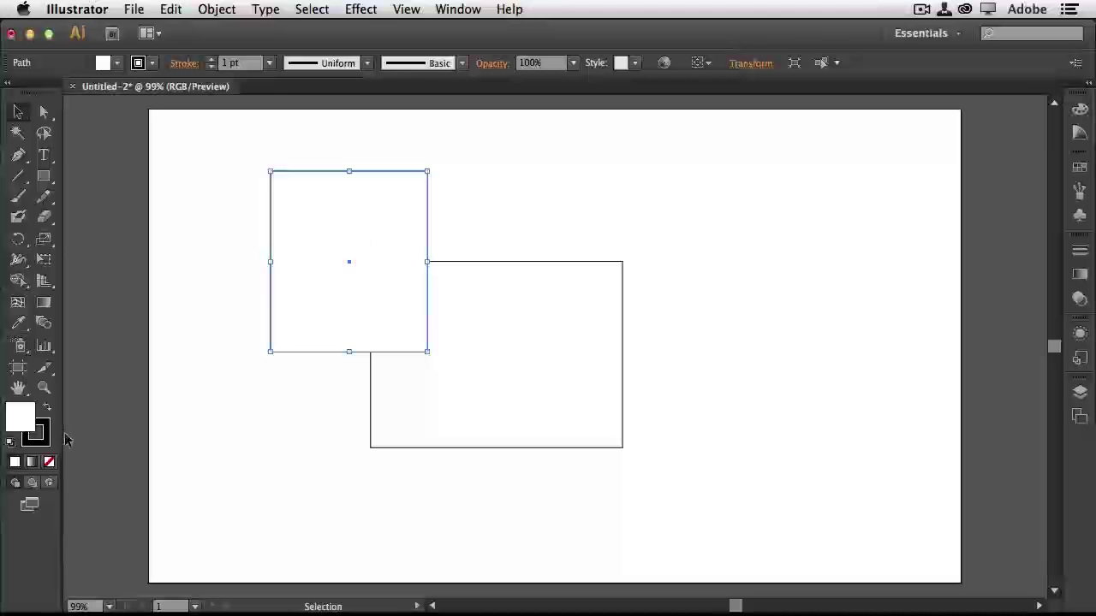
{"action": "left_click_drag", "start_coordinate": [360, 330], "coordinate": [371, 384]}
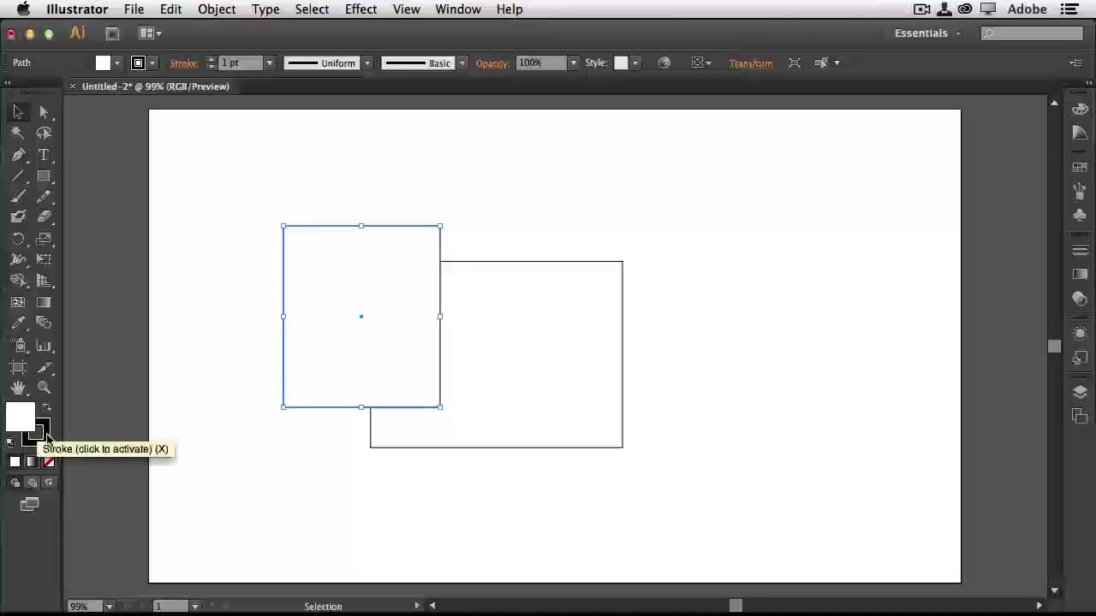
{"action": "left_click_drag", "start_coordinate": [402, 351], "coordinate": [437, 335]}
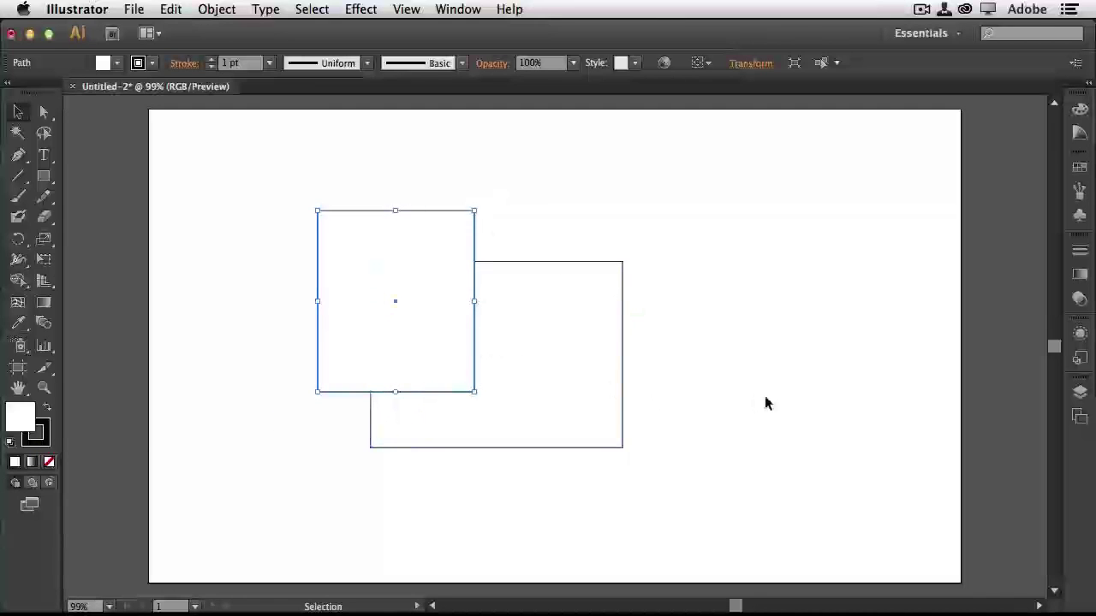
{"action": "left_click", "coordinate": [48, 462]}
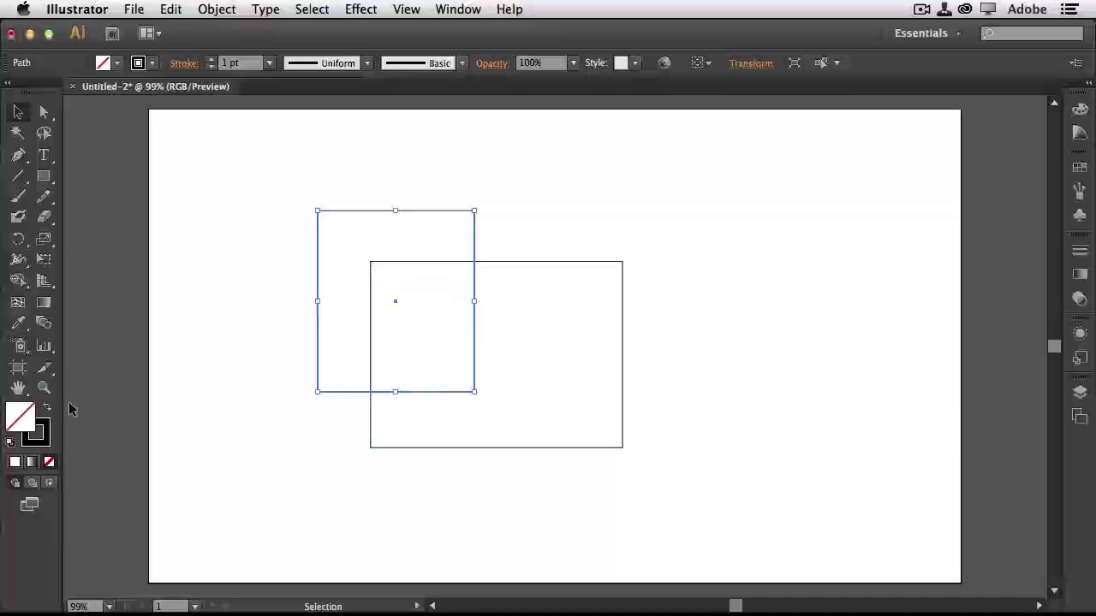
- Fill the front square with RGB Yellow
{"action": "left_click", "coordinate": [117, 63]}
{"action": "left_click", "coordinate": [74, 93]}
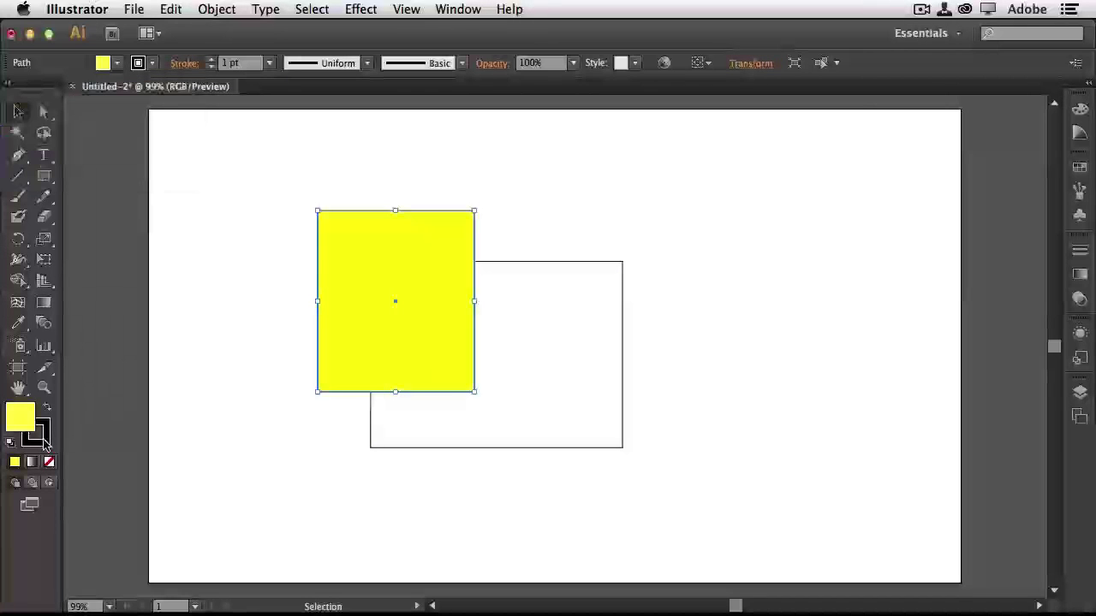
{"action": "left_click", "coordinate": [23, 420]}
{"action": "left_click", "coordinate": [37, 432]}
{"action": "key", "text": "x"}
{"action": "key", "text": "x"}
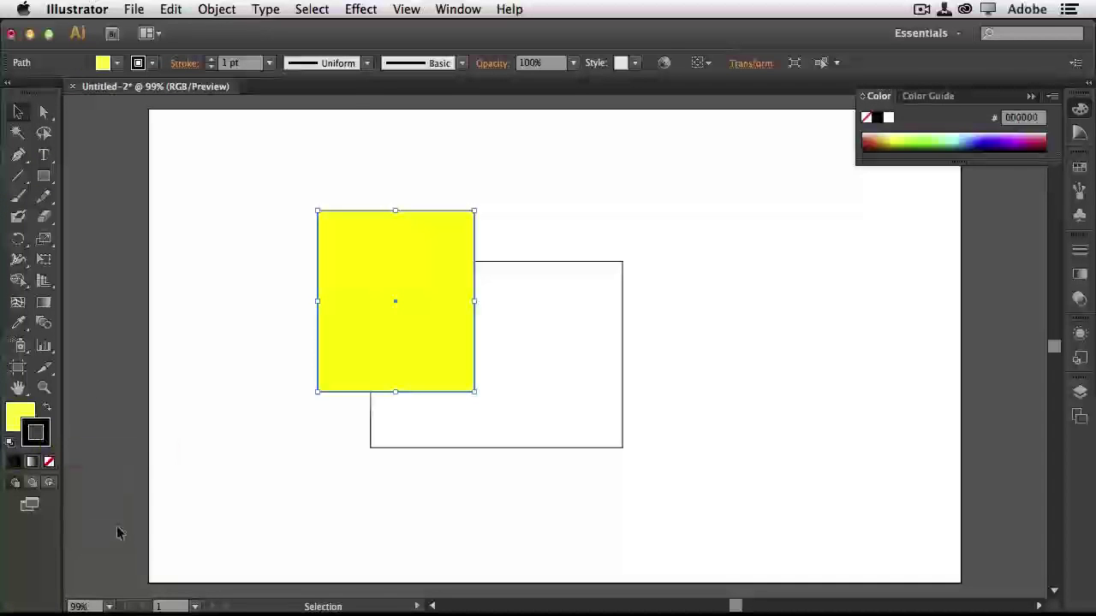
- Give the square a red 5 pt outline, keeping it fully opaque
{"action": "left_click", "coordinate": [152, 63]}
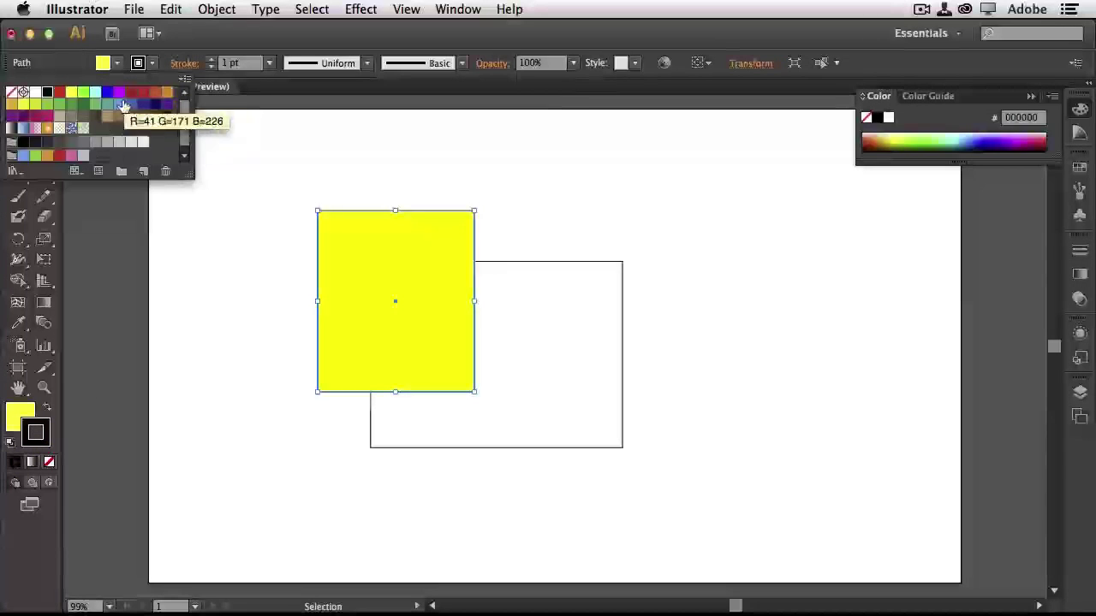
{"action": "left_click", "coordinate": [142, 93]}
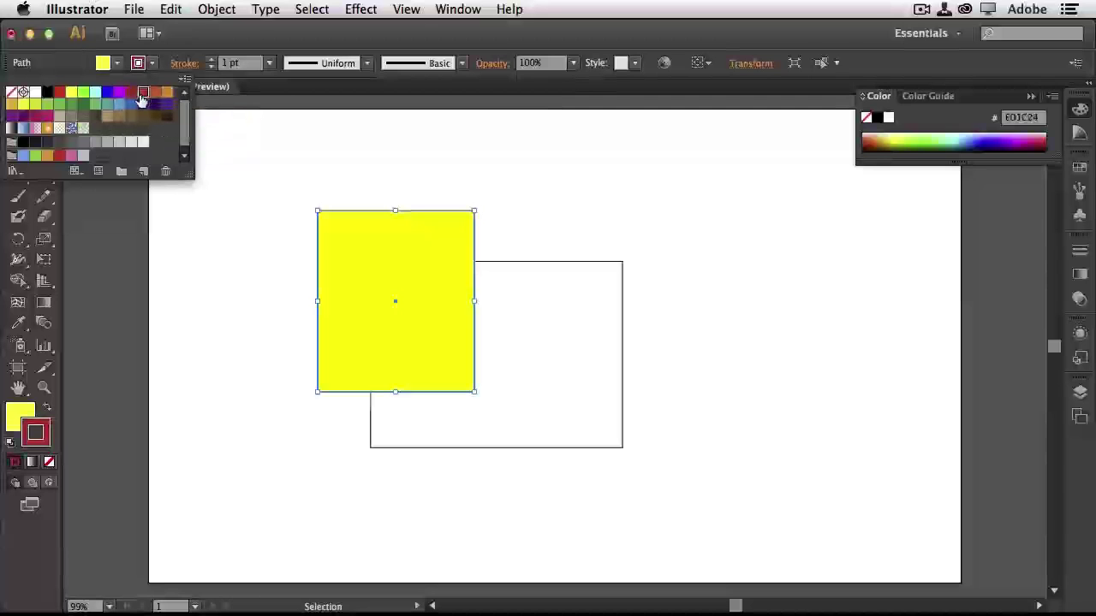
{"action": "left_click", "coordinate": [269, 63]}
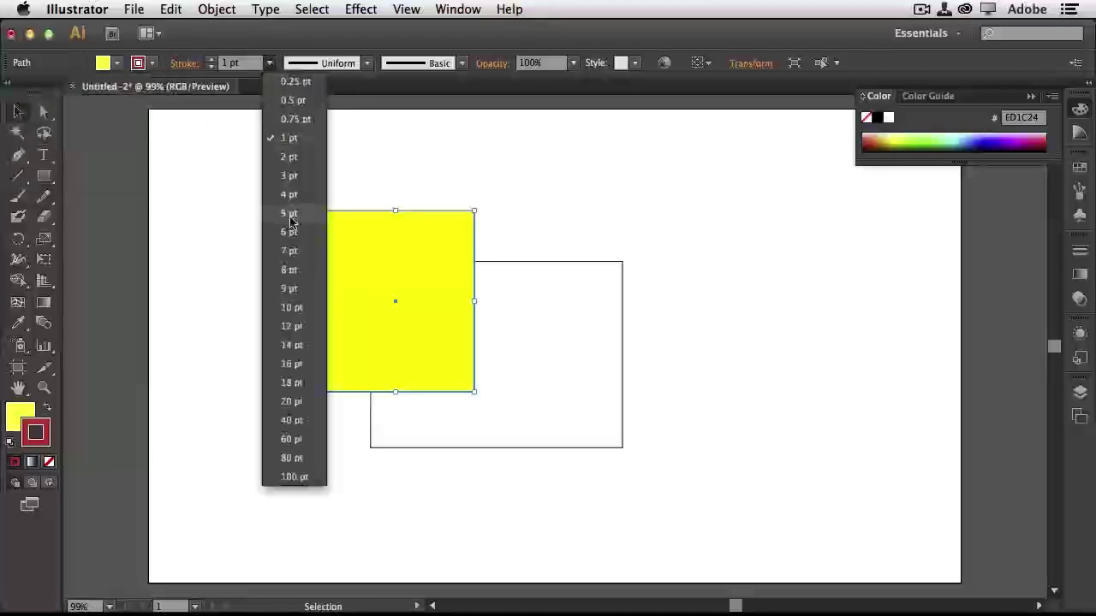
{"action": "left_click", "coordinate": [290, 214]}
{"action": "left_click", "coordinate": [20, 416]}
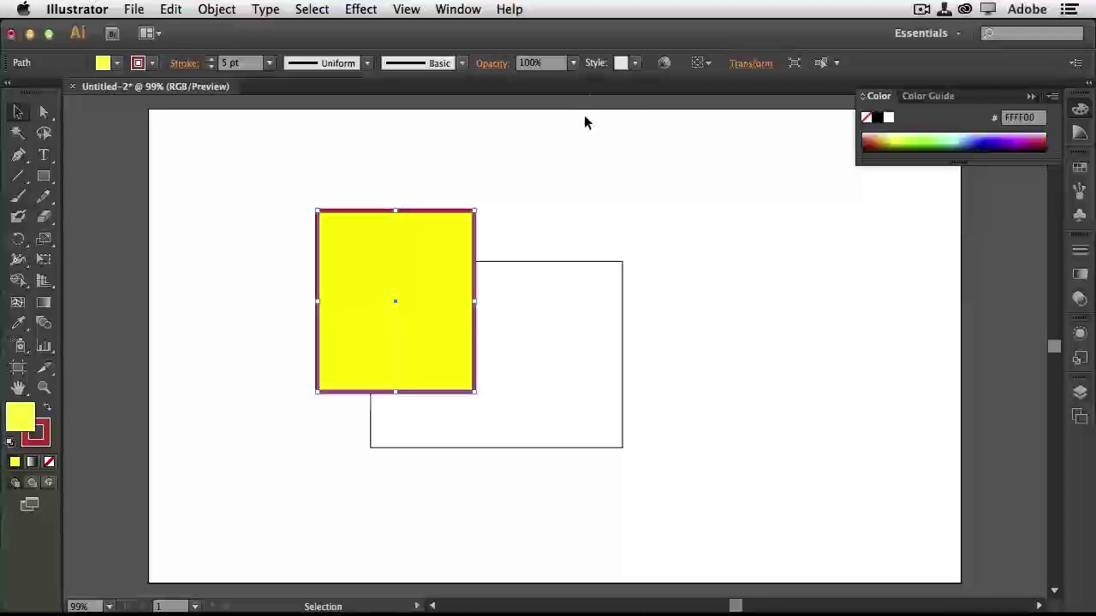
{"action": "left_click", "coordinate": [572, 62]}
{"action": "left_click", "coordinate": [591, 190]}
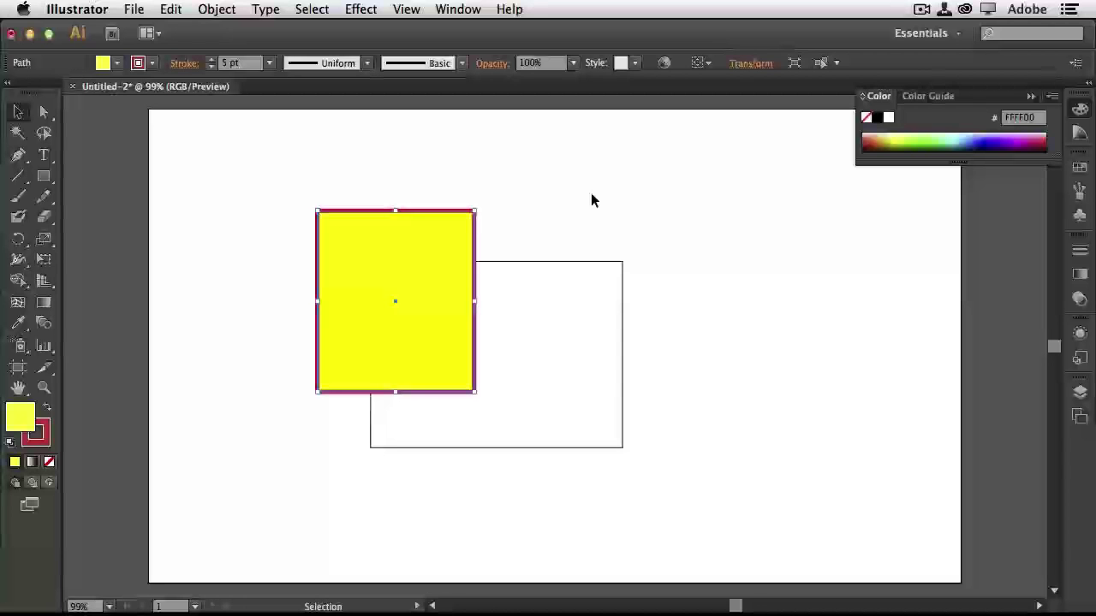
- Move the white rectangle up on the artboard
{"action": "left_click", "coordinate": [21, 115]}
{"action": "left_click", "coordinate": [565, 356]}
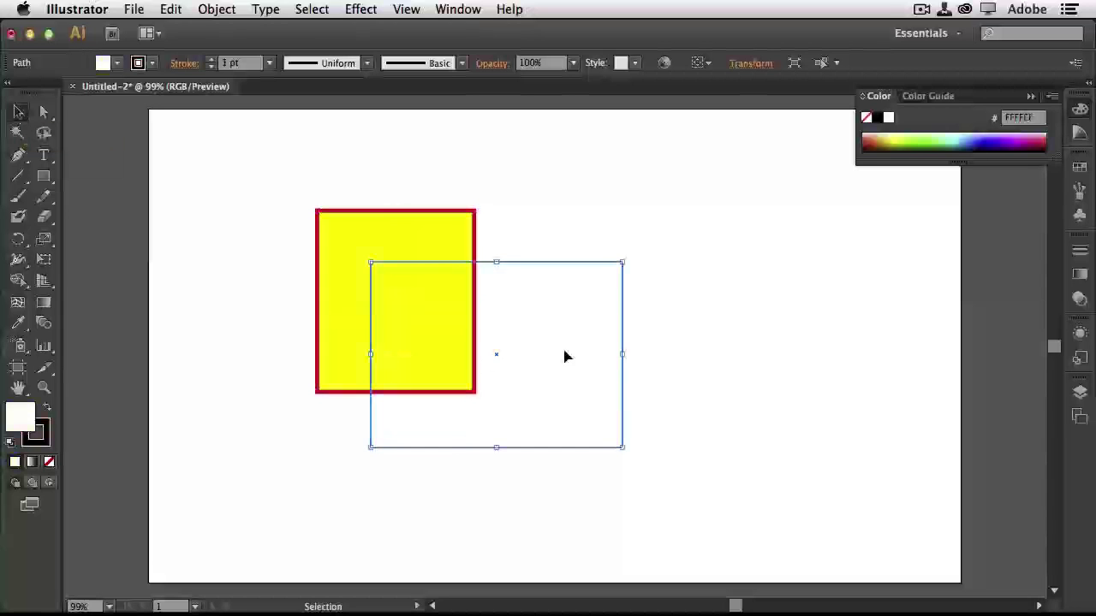
{"action": "left_click_drag", "start_coordinate": [619, 402], "coordinate": [582, 290]}
- Move and shrink the yellow square so it overlaps the rectangle's top-left corner
{"action": "left_click", "coordinate": [367, 399]}
{"action": "left_click_drag", "start_coordinate": [367, 399], "coordinate": [561, 381]}
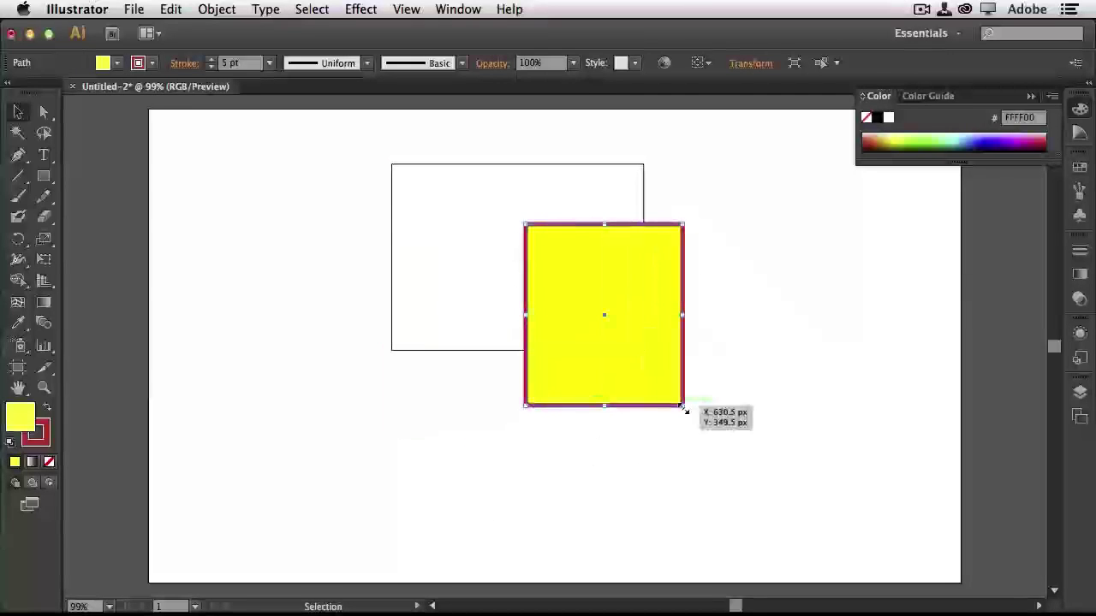
{"action": "mouse_move", "coordinate": [685, 407]}
{"action": "left_mouse_down"}
{"action": "mouse_move", "coordinate": [690, 341]}
{"action": "mouse_move", "coordinate": [702, 327]}
{"action": "mouse_move", "coordinate": [681, 401]}
{"action": "left_mouse_up"}
{"action": "left_click_drag", "start_coordinate": [527, 226], "coordinate": [569, 275]}
{"action": "left_click_drag", "start_coordinate": [683, 400], "coordinate": [417, 219]}
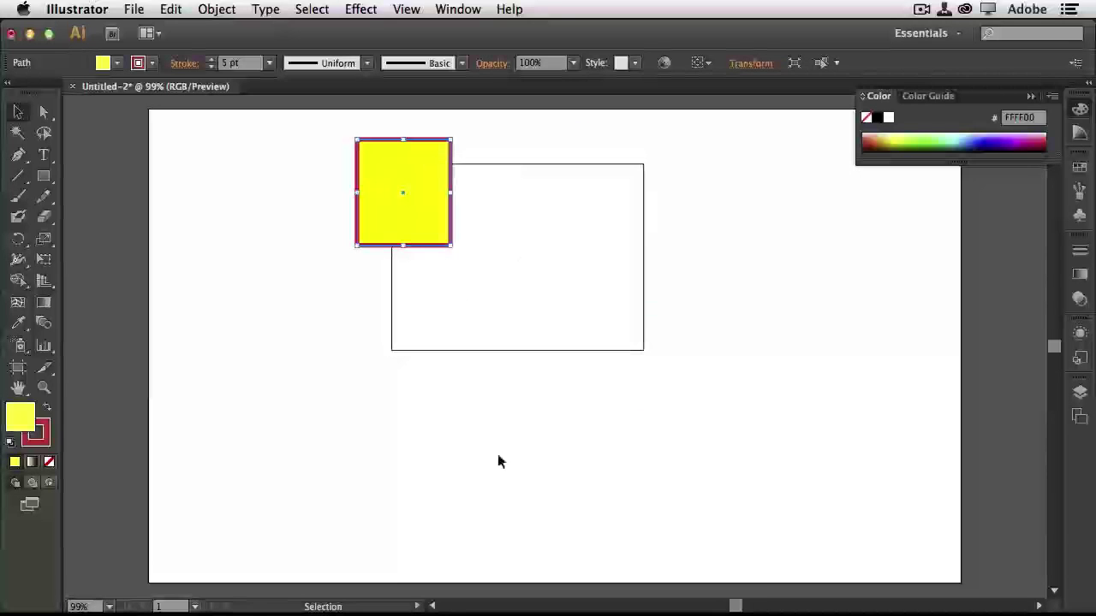
{"action": "left_click", "coordinate": [505, 379]}
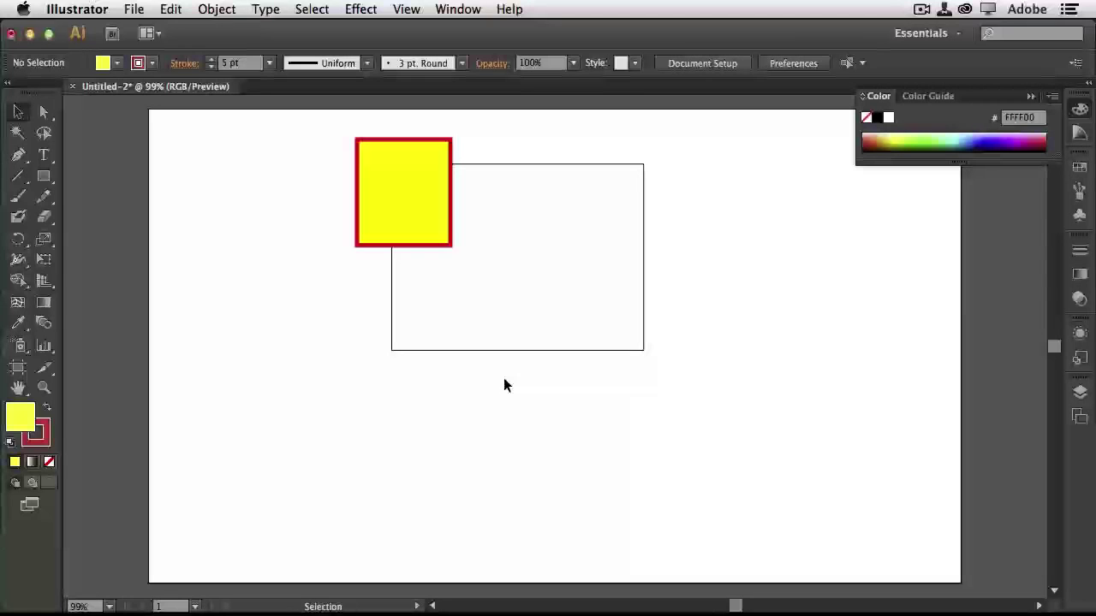
{"action": "left_click", "coordinate": [43, 113]}
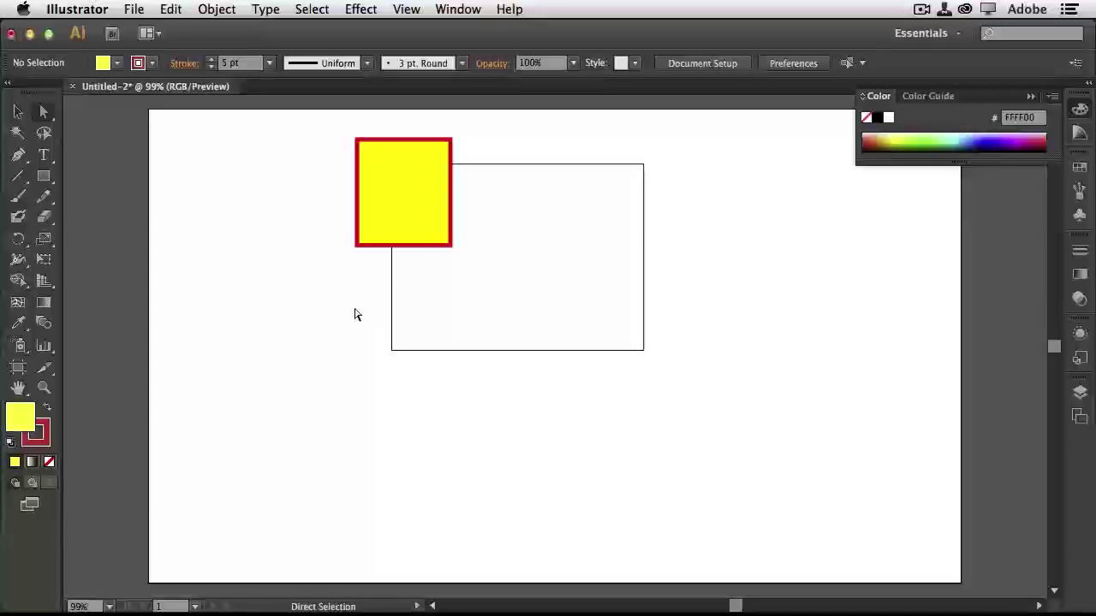
- Drag the square's corner anchors to skew it into a slanted quadrilateral
{"action": "left_click", "coordinate": [357, 246]}
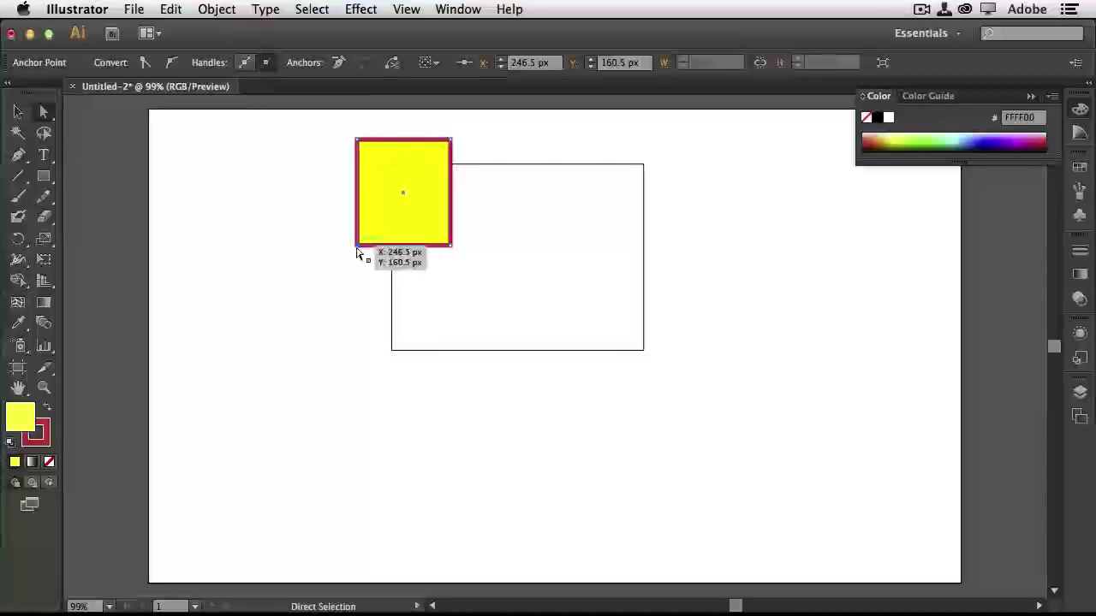
{"action": "left_click_drag", "start_coordinate": [357, 247], "coordinate": [485, 325]}
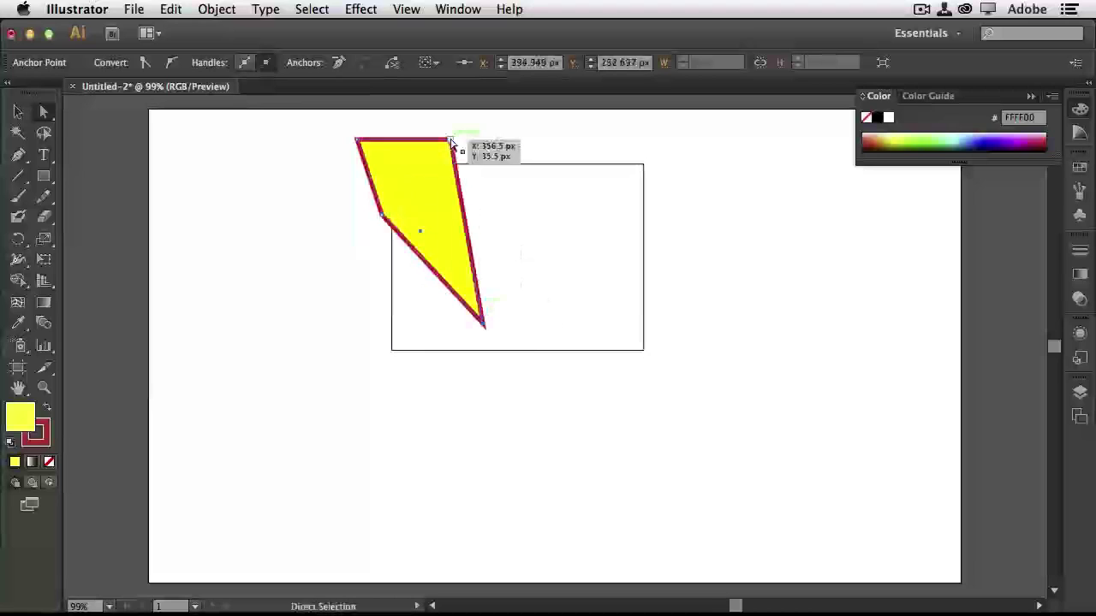
{"action": "left_click_drag", "start_coordinate": [451, 141], "coordinate": [431, 154]}
{"action": "left_click_drag", "start_coordinate": [357, 139], "coordinate": [369, 135]}
- Move, rotate and enlarge the yellow shape, then delete both shapes
{"action": "left_click", "coordinate": [18, 111]}
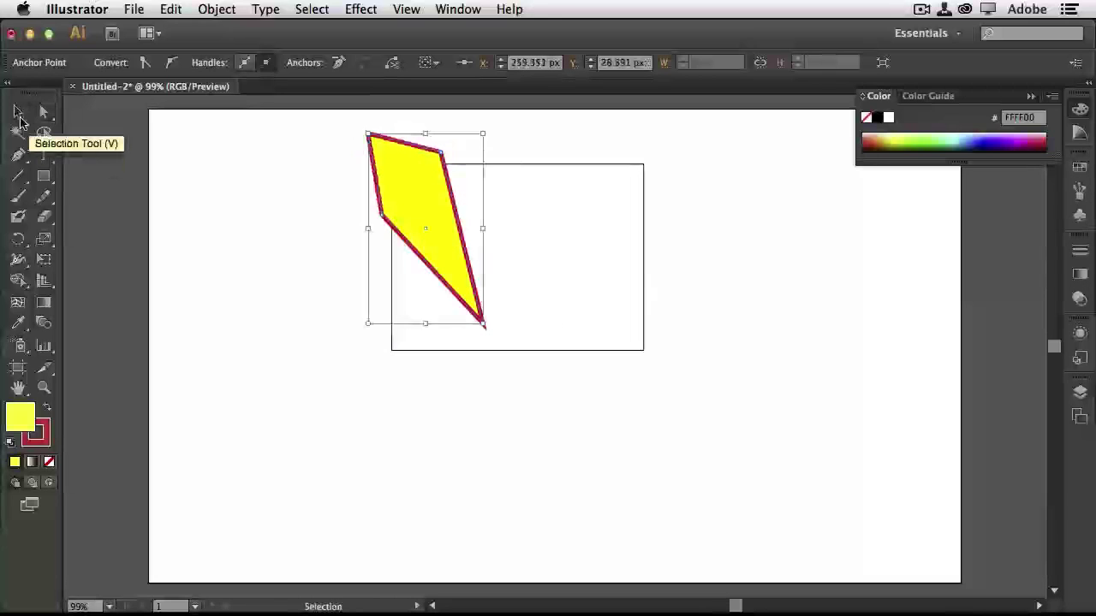
{"action": "left_click", "coordinate": [311, 335]}
{"action": "left_click", "coordinate": [448, 257]}
{"action": "left_click_drag", "start_coordinate": [447, 257], "coordinate": [636, 279]}
{"action": "left_click_drag", "start_coordinate": [675, 149], "coordinate": [712, 254]}
{"action": "left_click_drag", "start_coordinate": [648, 244], "coordinate": [661, 206]}
{"action": "left_click_drag", "start_coordinate": [733, 233], "coordinate": [762, 248]}
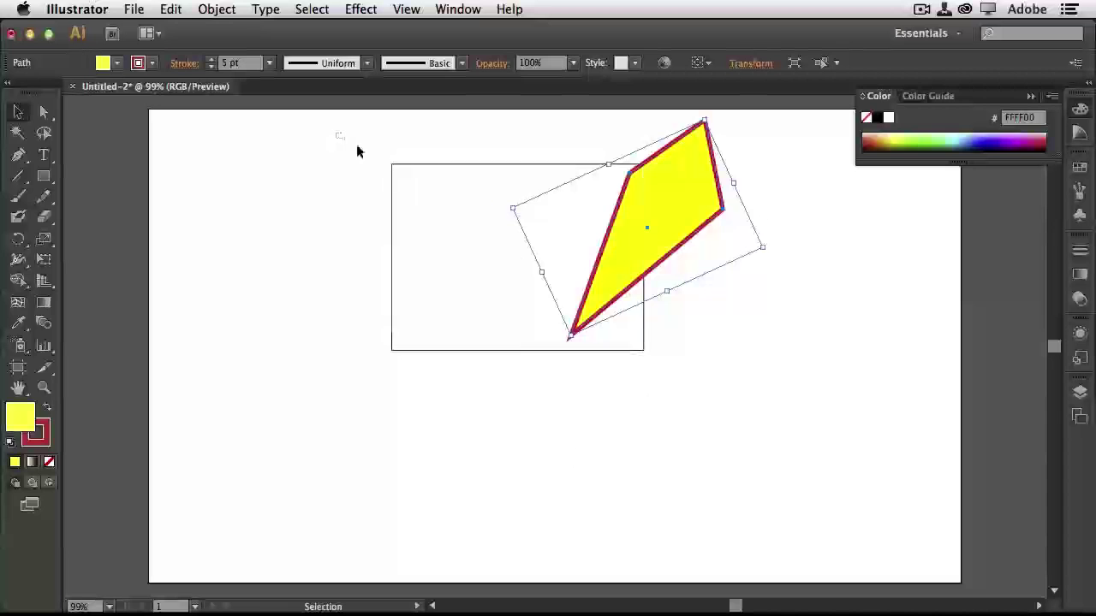
{"action": "left_click_drag", "start_coordinate": [357, 151], "coordinate": [742, 375]}
{"action": "key", "text": "Delete"}
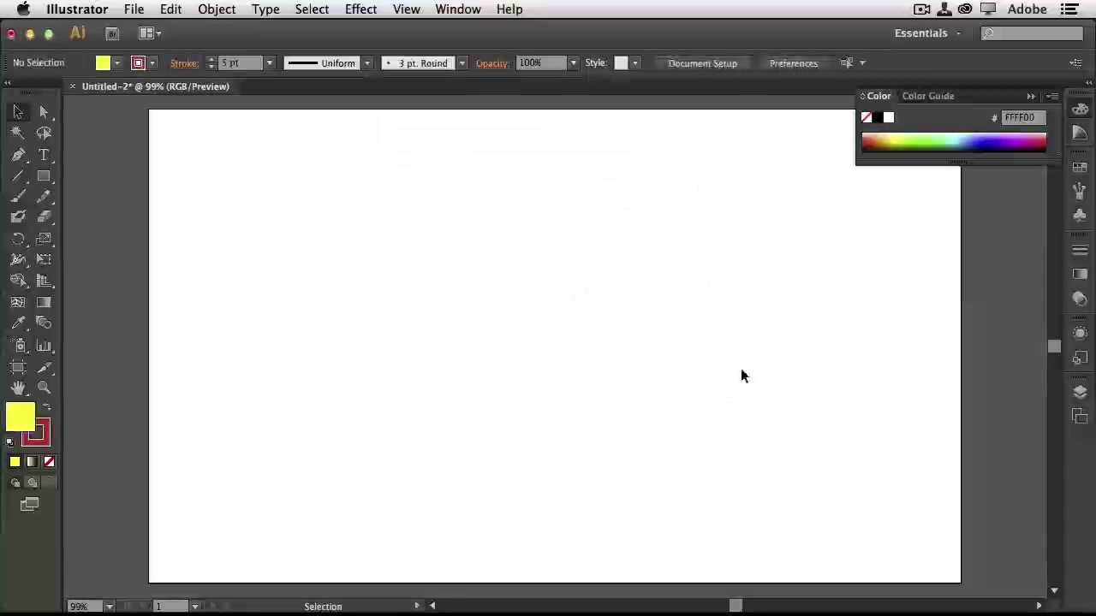
- With no fill and a default black stroke, draw a large circle with the Ellipse tool
{"action": "left_click_drag", "start_coordinate": [44, 175], "coordinate": [180, 218]}
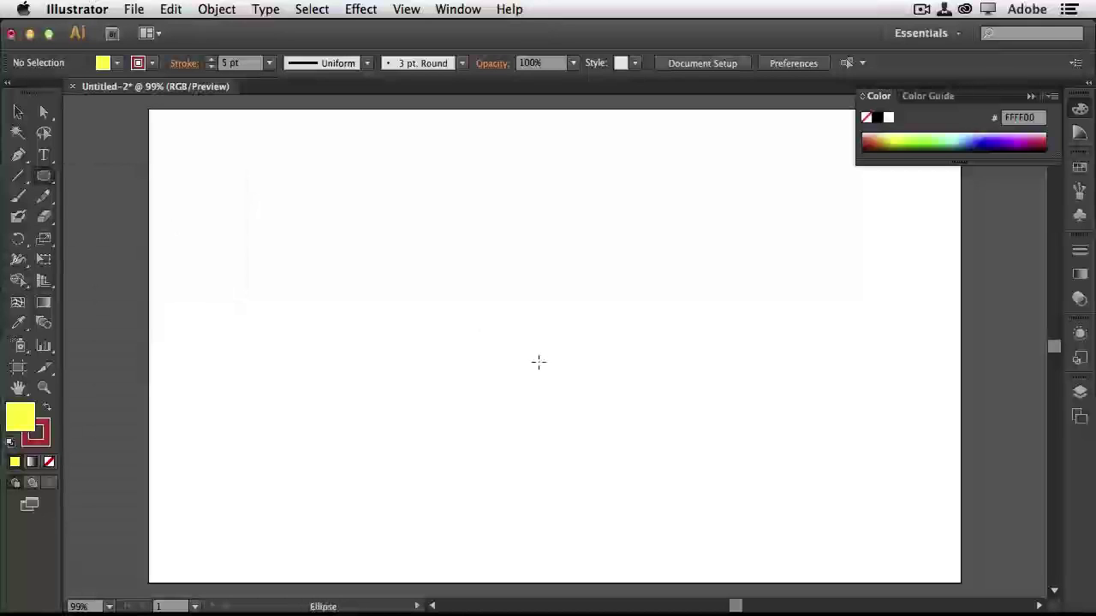
{"action": "left_click", "coordinate": [48, 462]}
{"action": "left_click", "coordinate": [51, 442]}
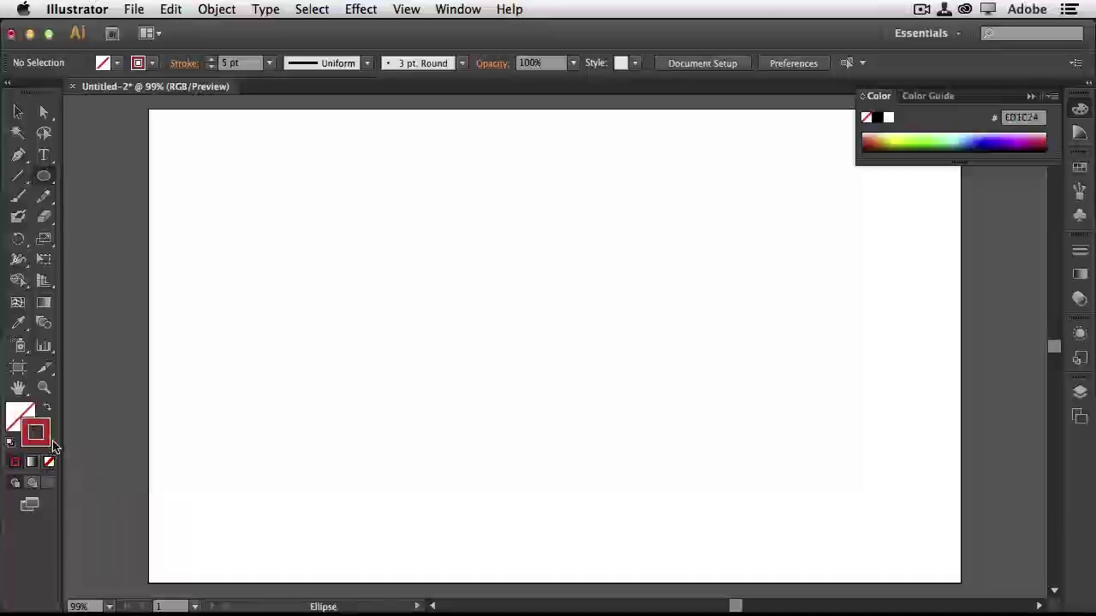
{"action": "left_click", "coordinate": [11, 442]}
{"action": "key", "text": "/"}
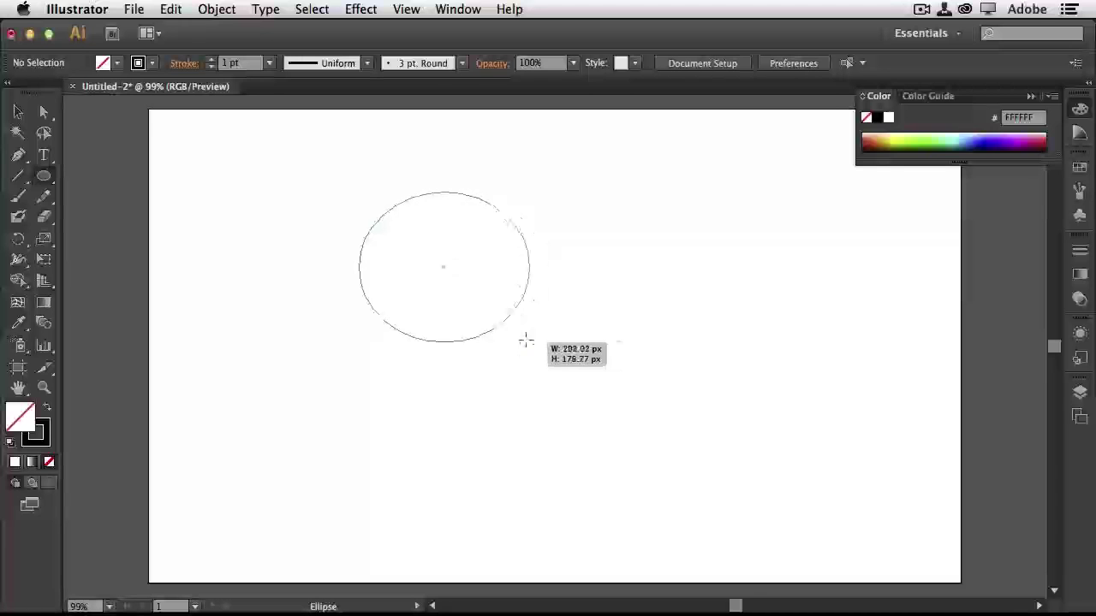
{"action": "mouse_move", "coordinate": [523, 340]}
{"action": "left_mouse_down"}
{"action": "mouse_move", "coordinate": [526, 323]}
{"action": "mouse_move", "coordinate": [675, 489]}
{"action": "mouse_move", "coordinate": [636, 453]}
{"action": "mouse_move", "coordinate": [667, 486]}
{"action": "mouse_move", "coordinate": [636, 489]}
{"action": "mouse_move", "coordinate": [647, 496]}
{"action": "left_mouse_up"}
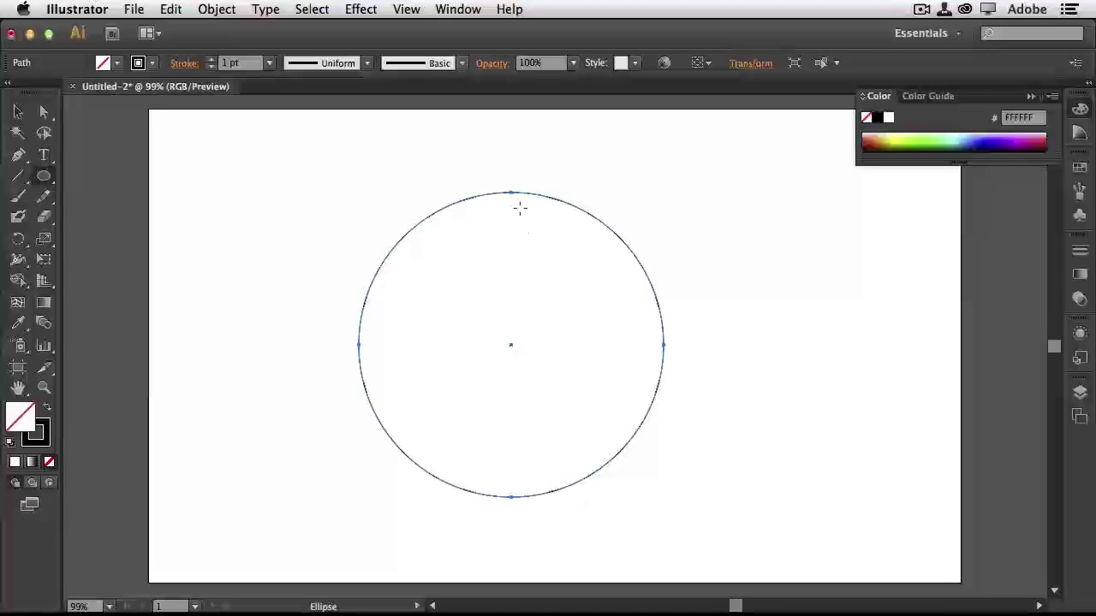
- Draw half-size circles touching the large circle's top and bottom edges, redoing a mis-sized first attempt
{"action": "left_click_drag", "start_coordinate": [511, 192], "coordinate": [650, 342]}
{"action": "key", "text": "super+z"}
{"action": "left_click_drag", "start_coordinate": [511, 193], "coordinate": [641, 343]}
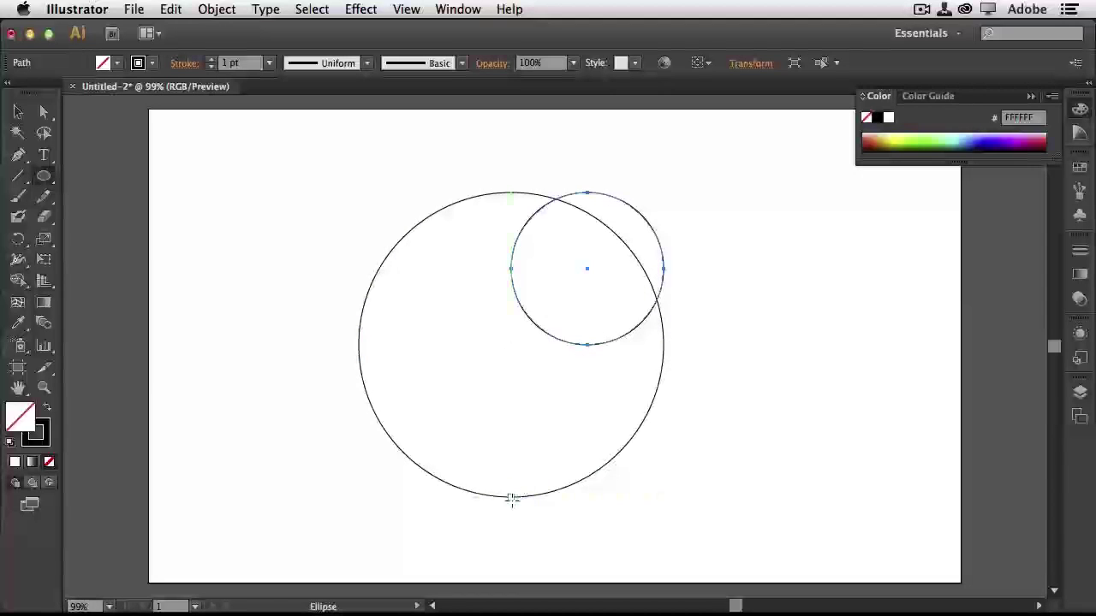
{"action": "mouse_move", "coordinate": [511, 496]}
{"action": "left_mouse_down"}
{"action": "mouse_move", "coordinate": [379, 325]}
{"action": "mouse_move", "coordinate": [392, 346]}
{"action": "left_mouse_up"}
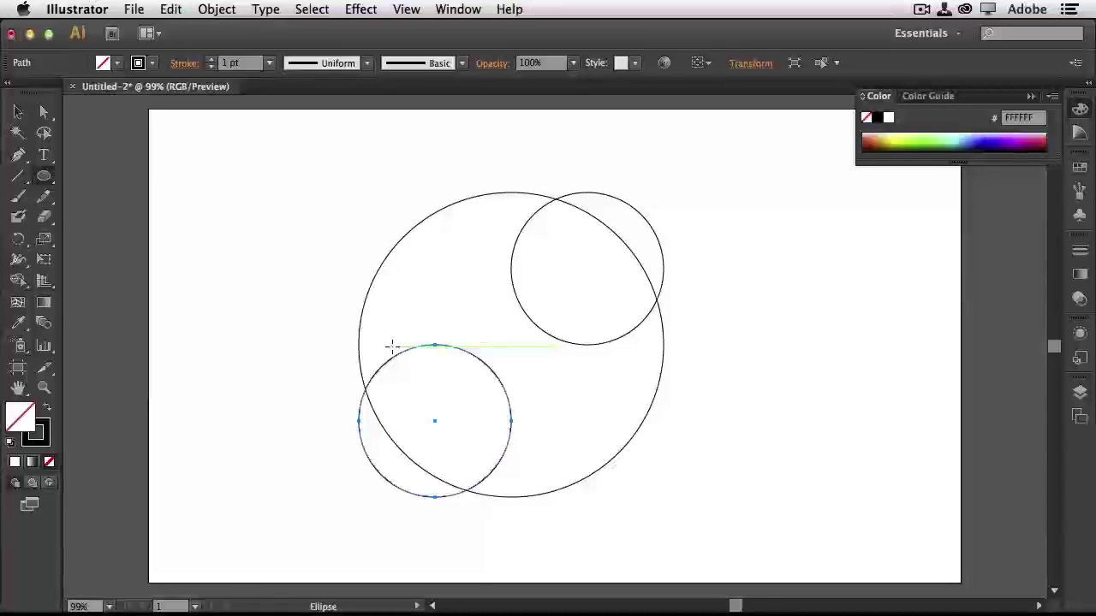
{"action": "key", "text": "super+shift+a"}
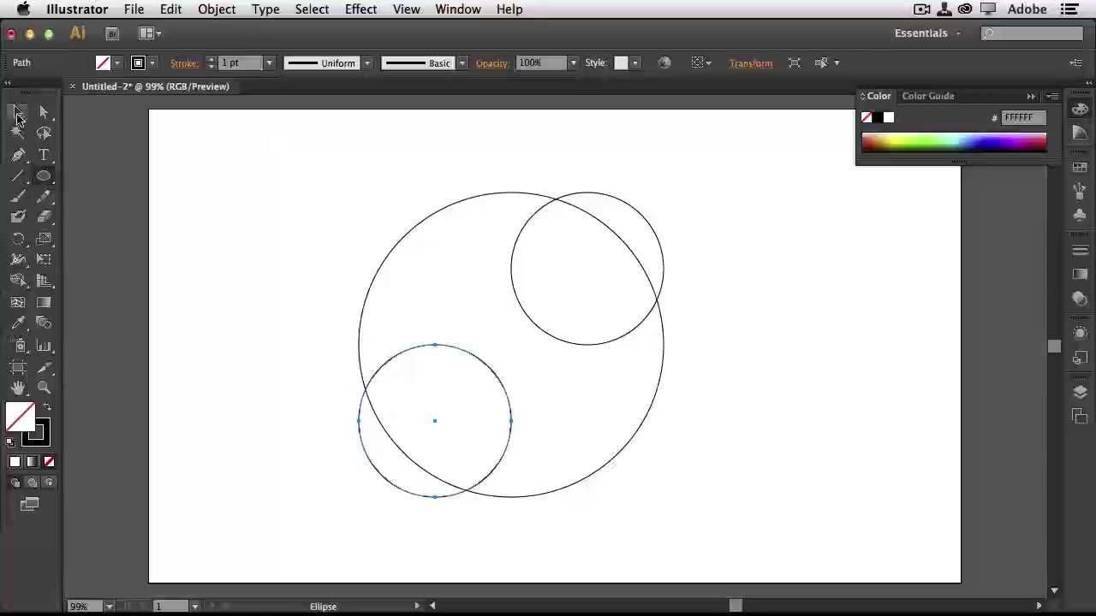
- Select all three circles and apply Horizontal Align Center
{"action": "left_click", "coordinate": [17, 112]}
{"action": "left_click_drag", "start_coordinate": [236, 132], "coordinate": [710, 536]}
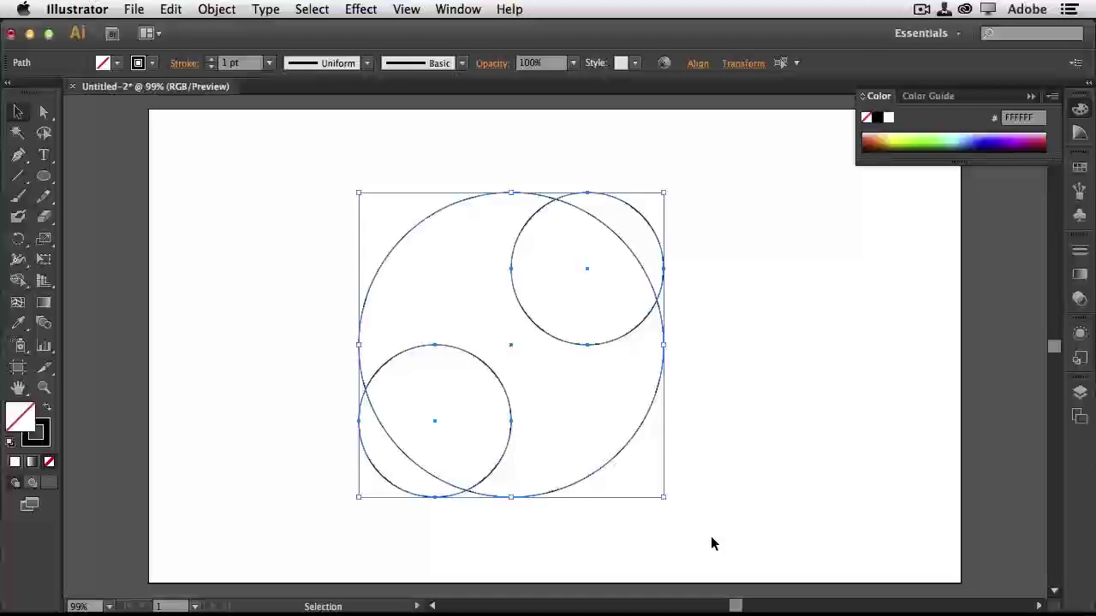
{"action": "left_click", "coordinate": [698, 64]}
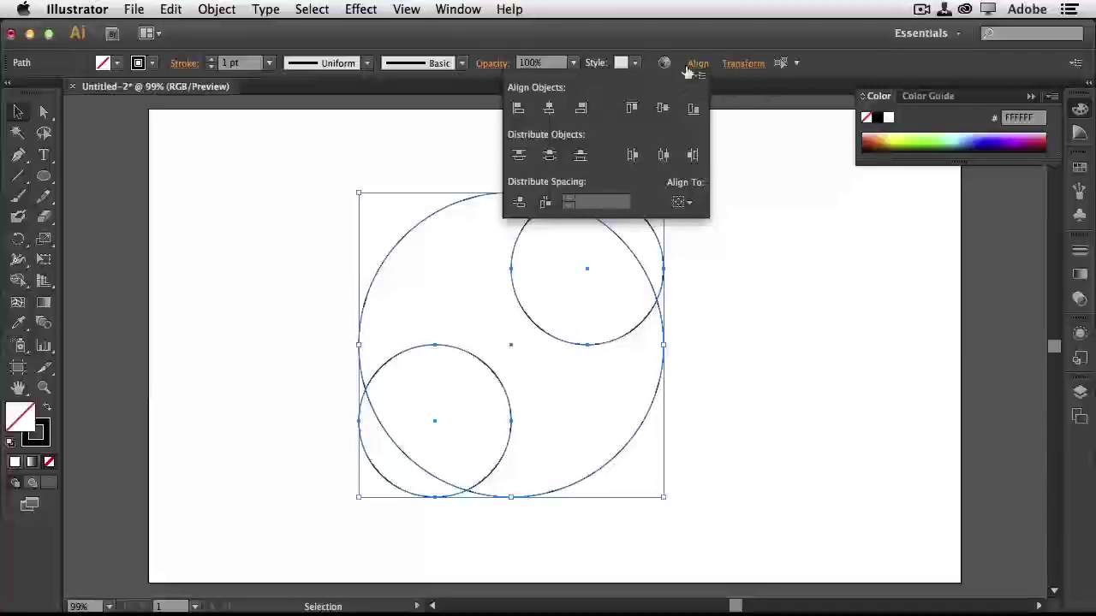
{"action": "left_click", "coordinate": [549, 109]}
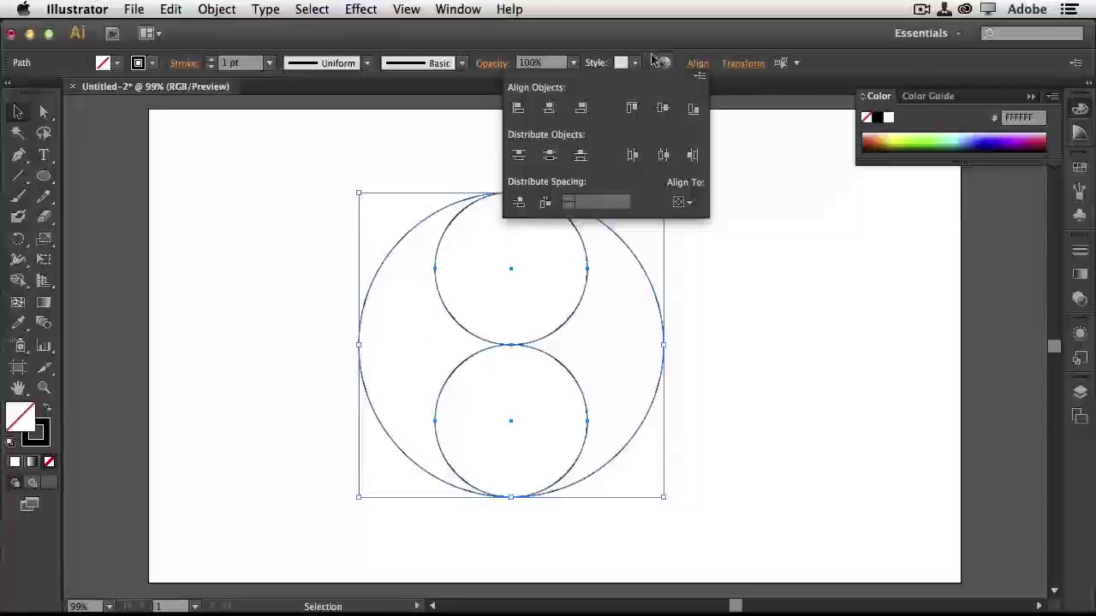
{"action": "left_click", "coordinate": [686, 55]}
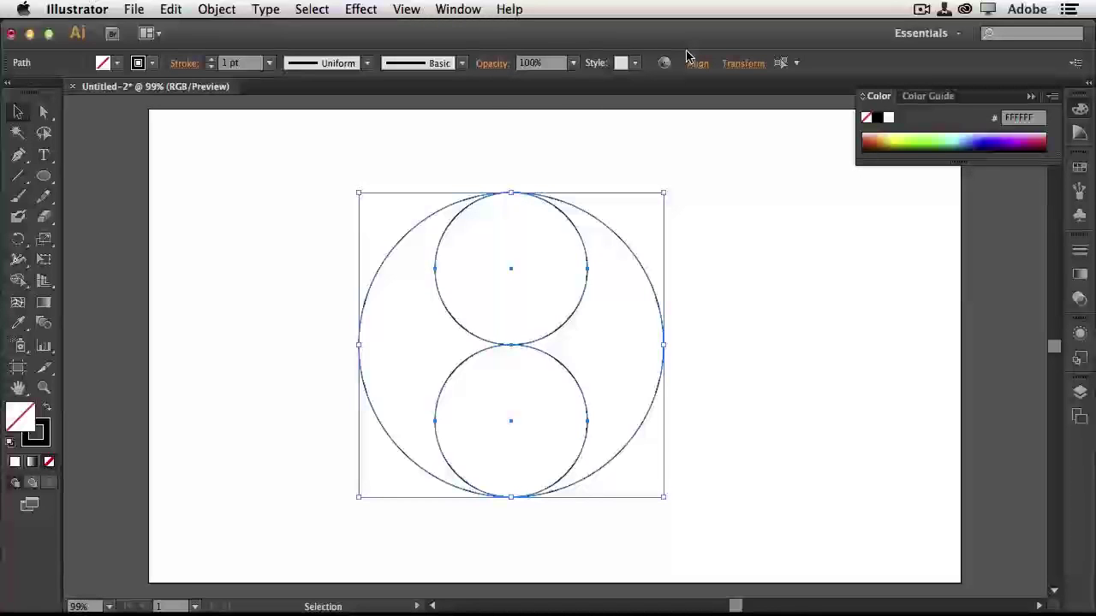
{"action": "left_click", "coordinate": [44, 176]}
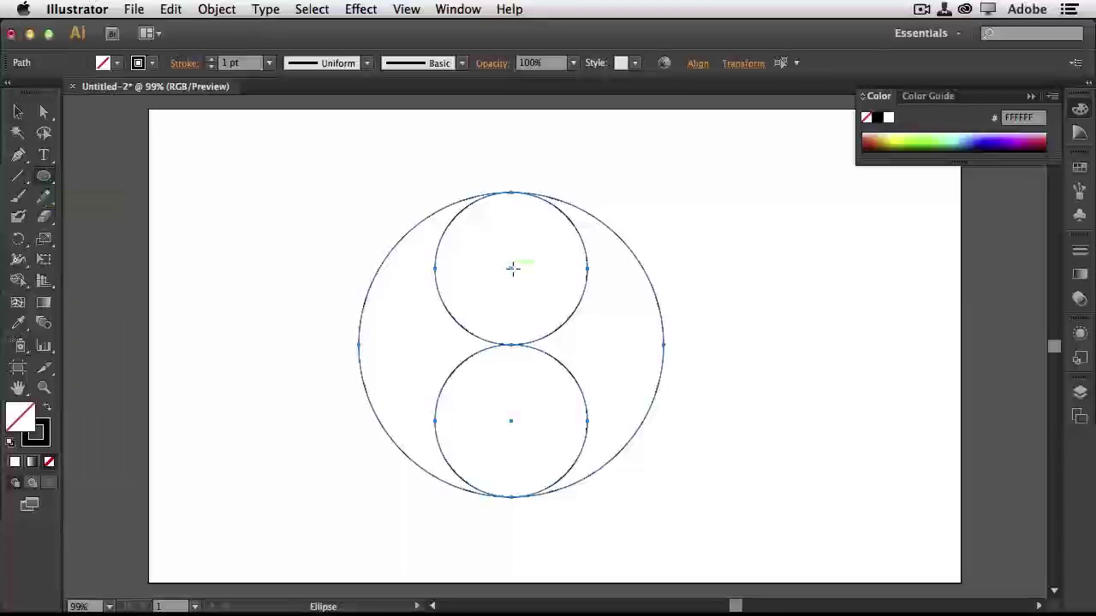
- Draw a tiny centred circle in the upper small circle and copy it into the lower one
{"action": "left_click", "coordinate": [510, 268]}
{"action": "left_click", "coordinate": [507, 345]}
{"action": "mouse_move", "coordinate": [511, 265]}
{"action": "left_mouse_down"}
{"action": "mouse_move", "coordinate": [538, 235]}
{"action": "mouse_move", "coordinate": [523, 258]}
{"action": "left_mouse_up"}
{"action": "key", "text": "alt"}
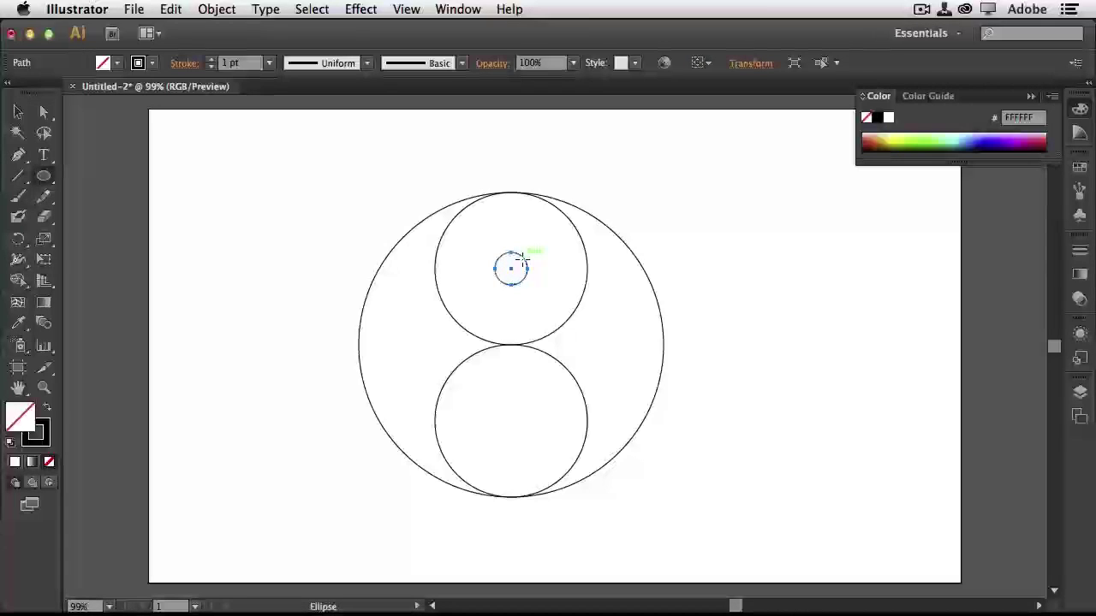
{"action": "left_click", "coordinate": [19, 112]}
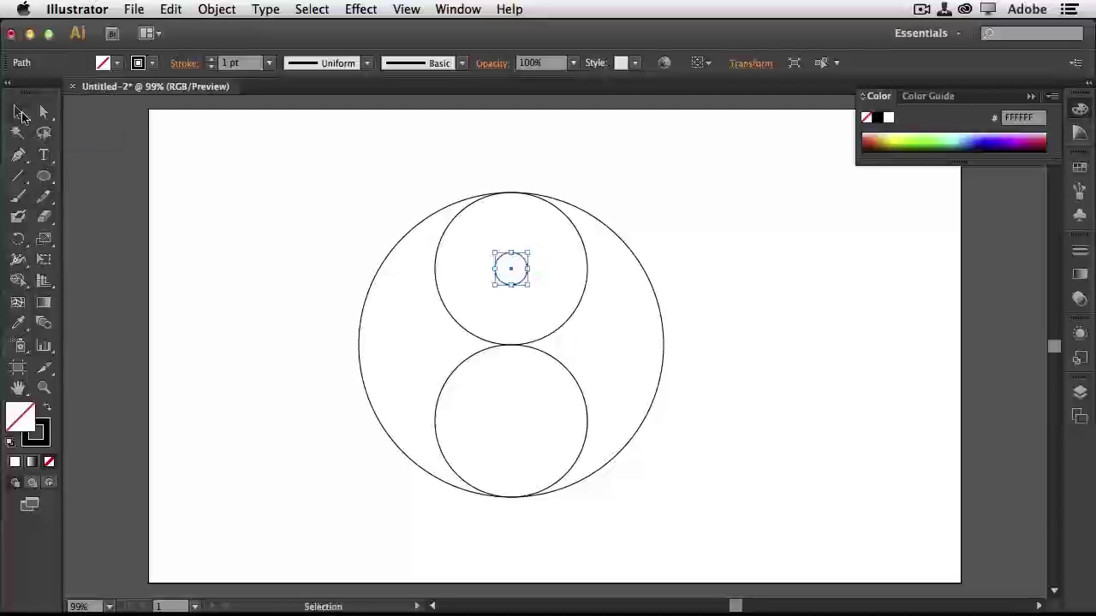
{"action": "left_click_drag", "start_coordinate": [526, 285], "coordinate": [524, 435]}
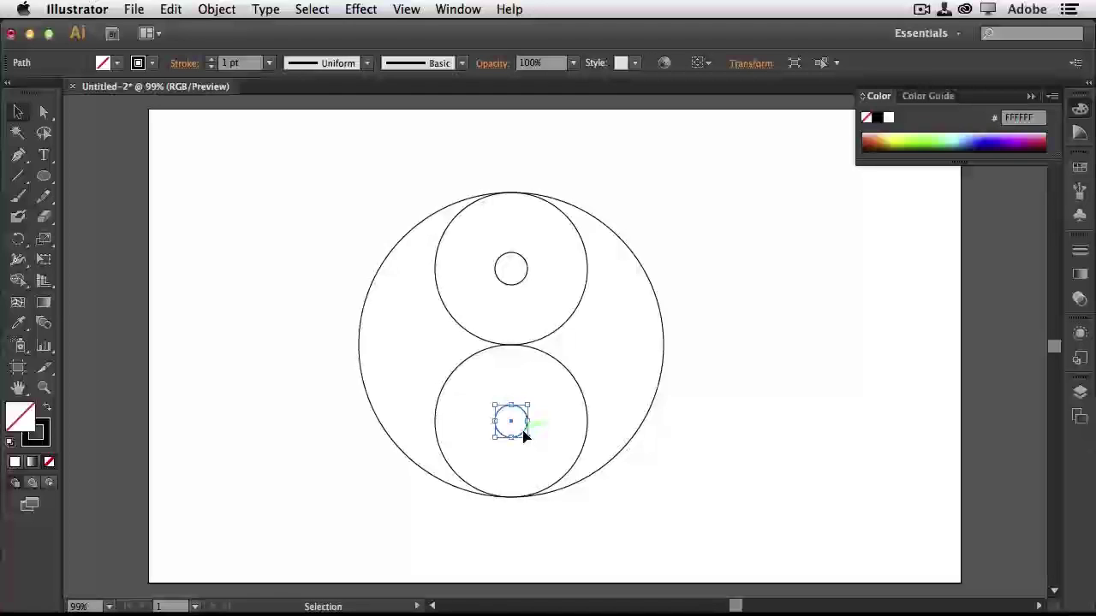
{"action": "left_click_drag", "start_coordinate": [287, 162], "coordinate": [686, 513]}
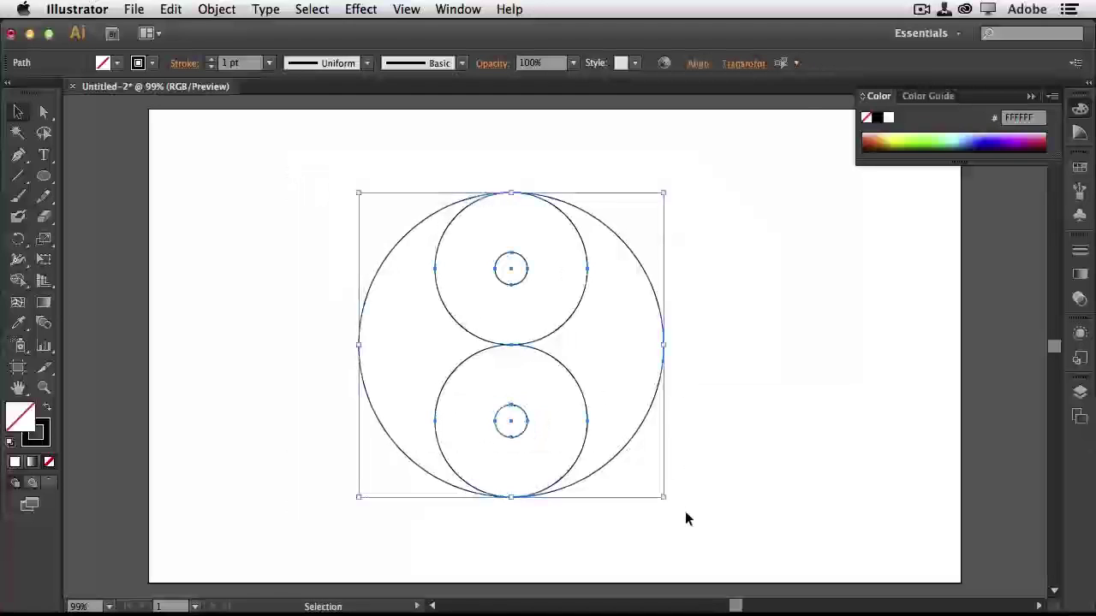
- Use Shape Builder to merge each small circle with its adjoining crescent, then swap fill and stroke
{"action": "left_click", "coordinate": [18, 282]}
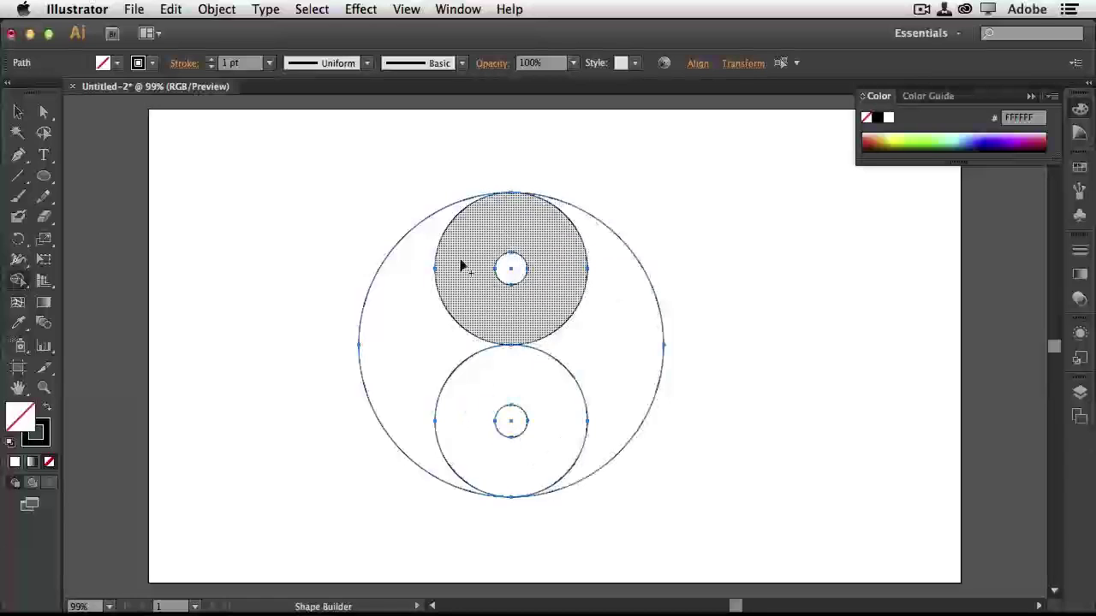
{"action": "left_click_drag", "start_coordinate": [459, 269], "coordinate": [416, 311]}
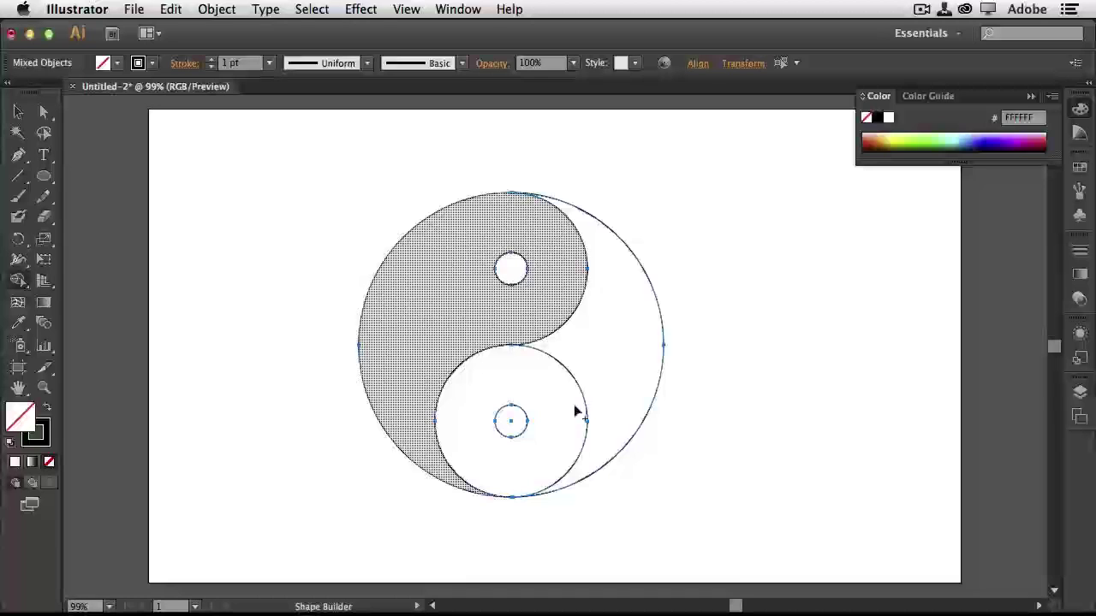
{"action": "left_click_drag", "start_coordinate": [571, 423], "coordinate": [608, 397]}
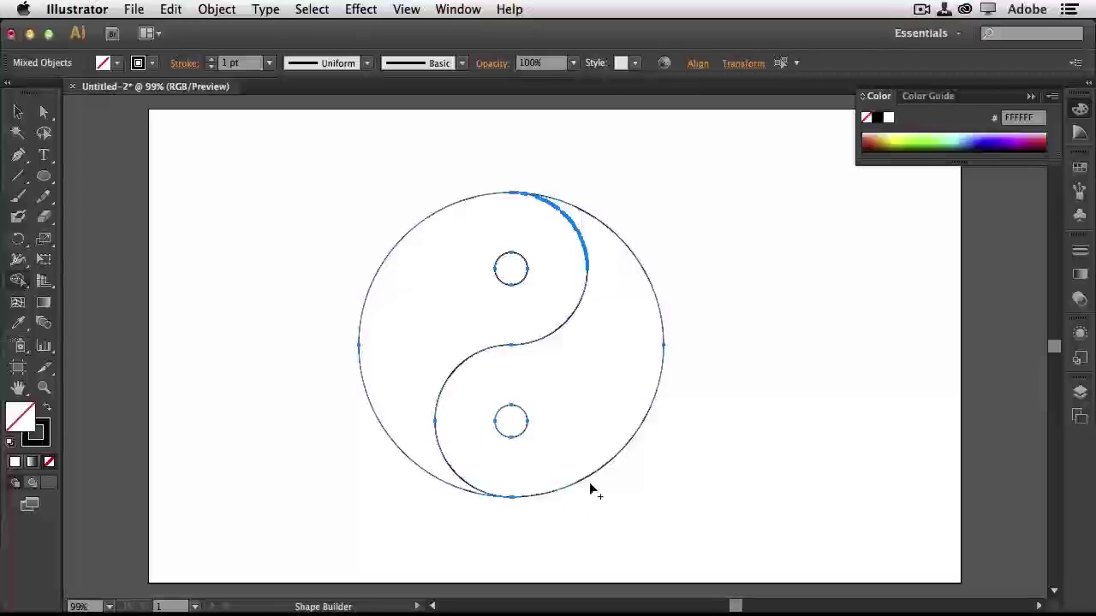
{"action": "left_click", "coordinate": [18, 111]}
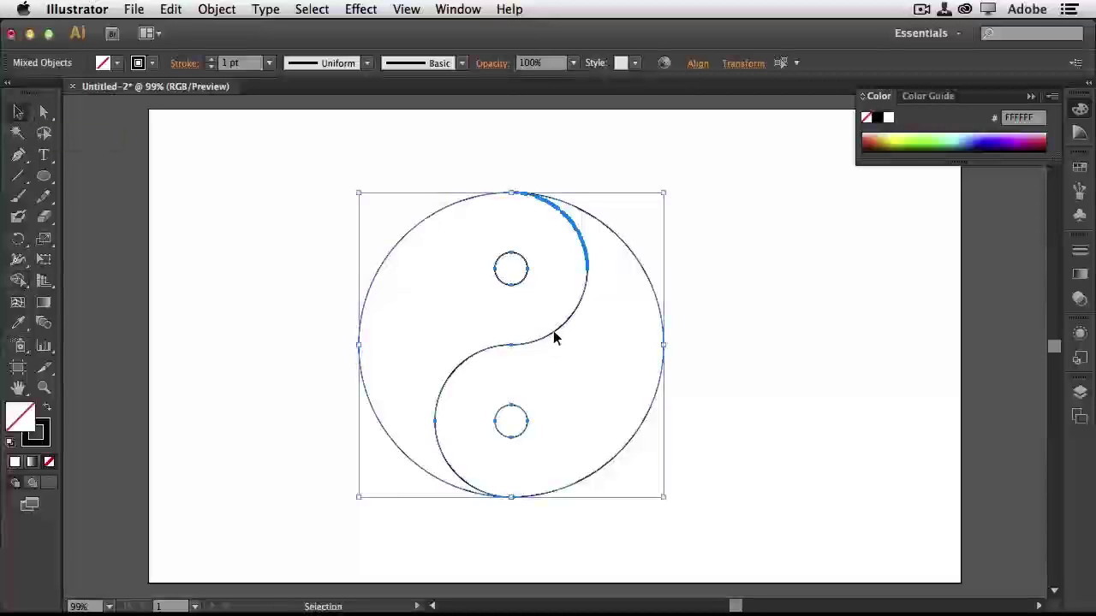
{"action": "left_click", "coordinate": [47, 410]}
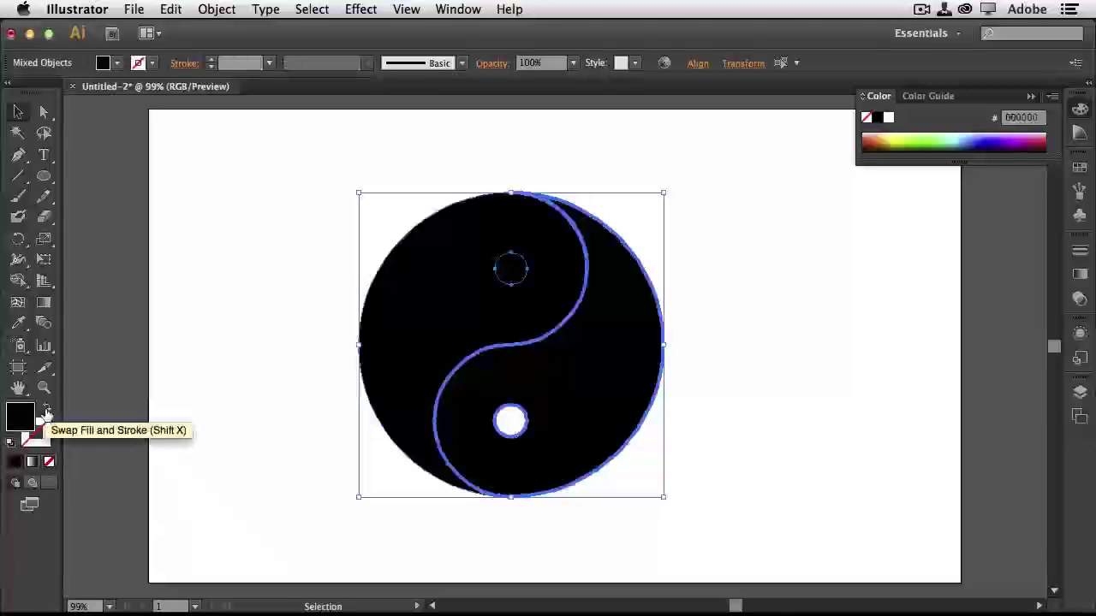
- Restore outlines, then fill the right half and the upper dot solid black
{"action": "left_click", "coordinate": [46, 413]}
{"action": "left_click", "coordinate": [729, 391]}
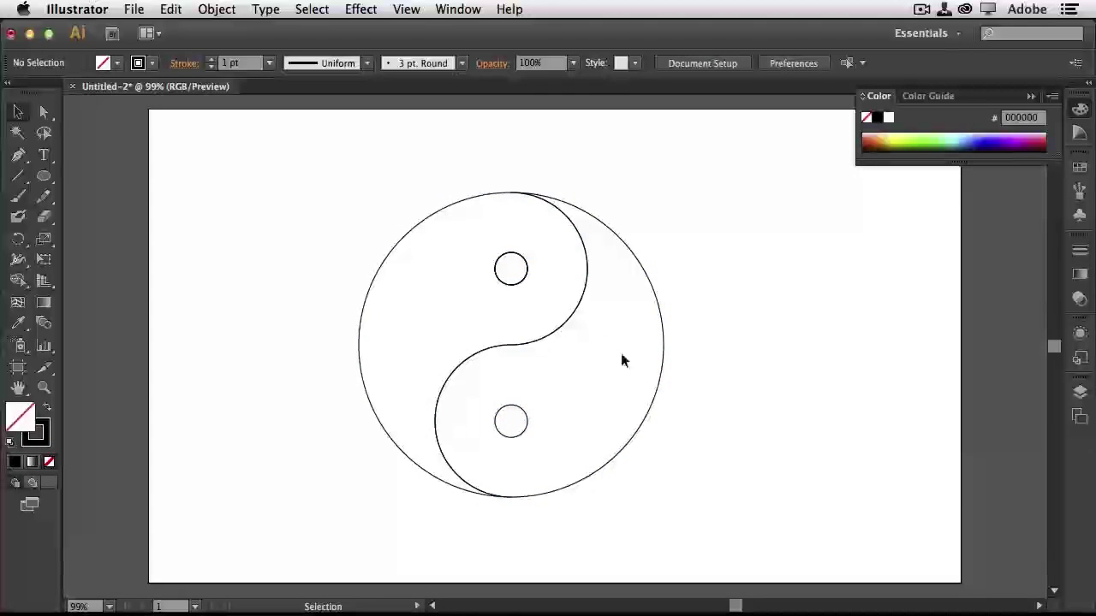
{"action": "left_click", "coordinate": [571, 322]}
{"action": "left_click", "coordinate": [47, 412]}
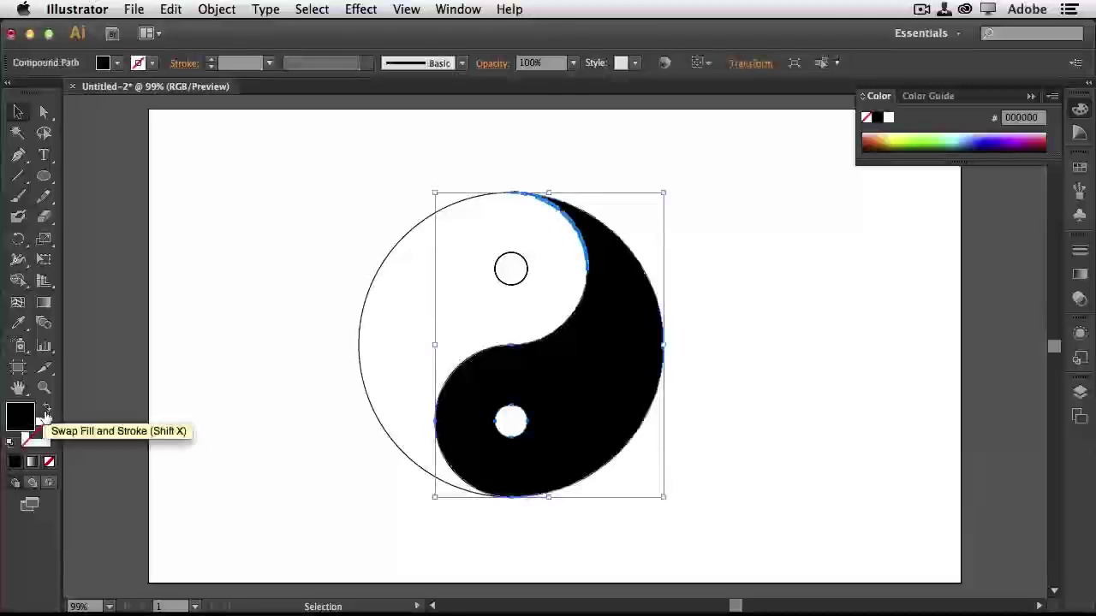
{"action": "left_click", "coordinate": [525, 279]}
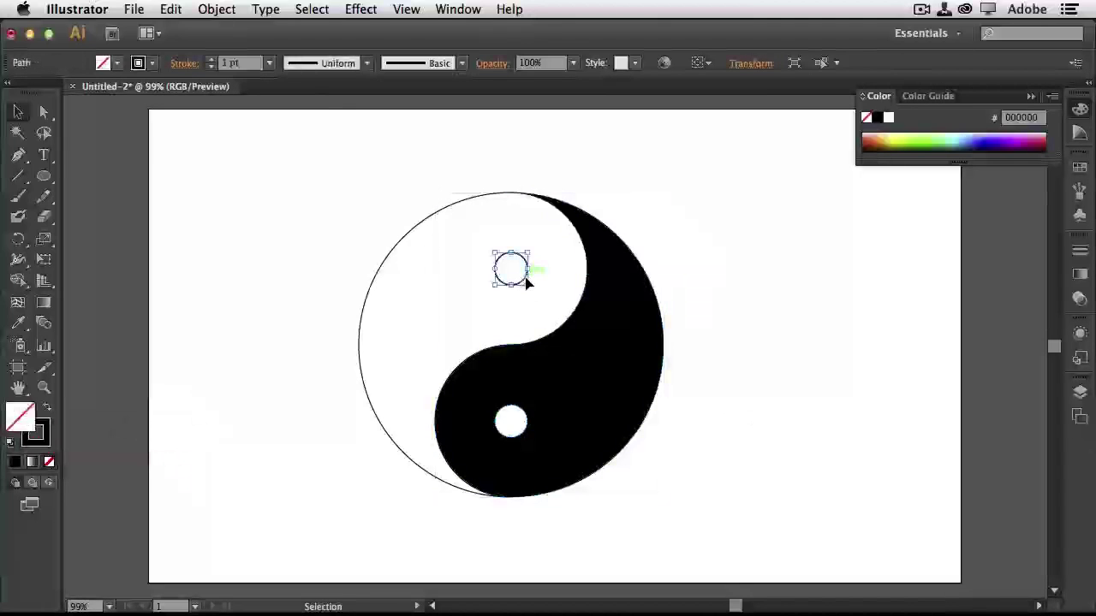
{"action": "left_click", "coordinate": [47, 410]}
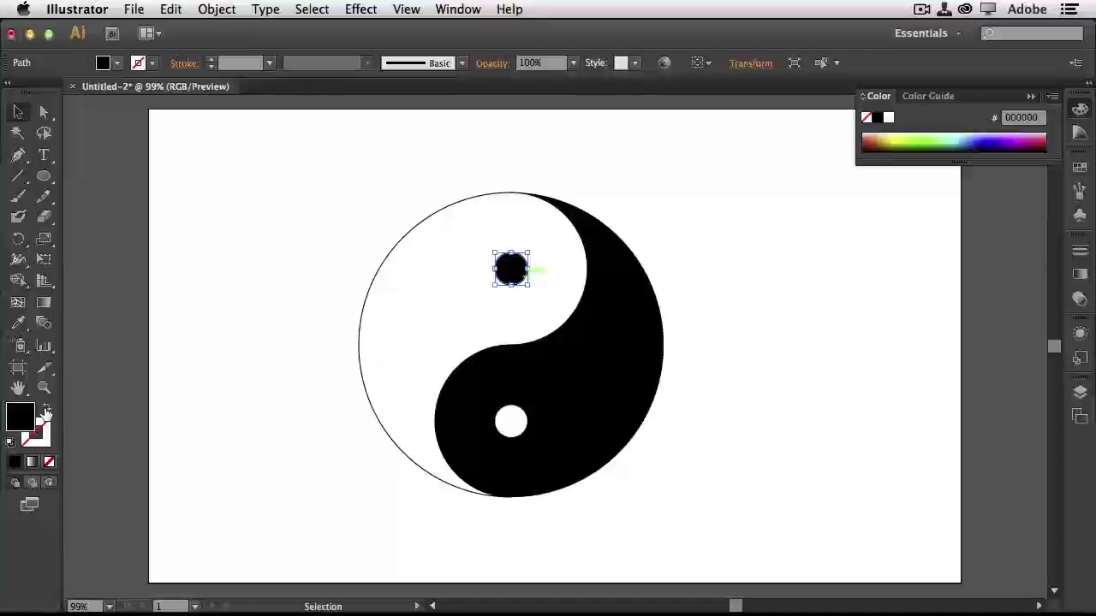
{"action": "left_click", "coordinate": [727, 354]}
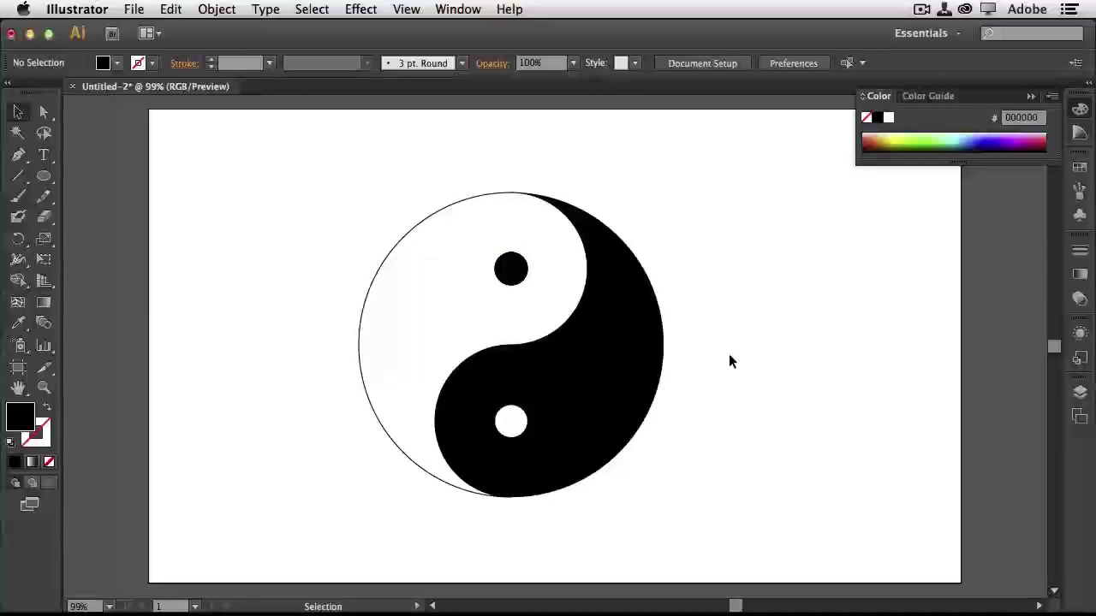
{"action": "left_click_drag", "start_coordinate": [44, 175], "coordinate": [82, 178]}
- Draw a black rectangle and an overlapping ellipse, then merge them with the Shape Builder
{"action": "mouse_move", "coordinate": [734, 241]}
{"action": "left_mouse_down"}
{"action": "mouse_move", "coordinate": [742, 286]}
{"action": "mouse_move", "coordinate": [920, 354]}
{"action": "left_mouse_up"}
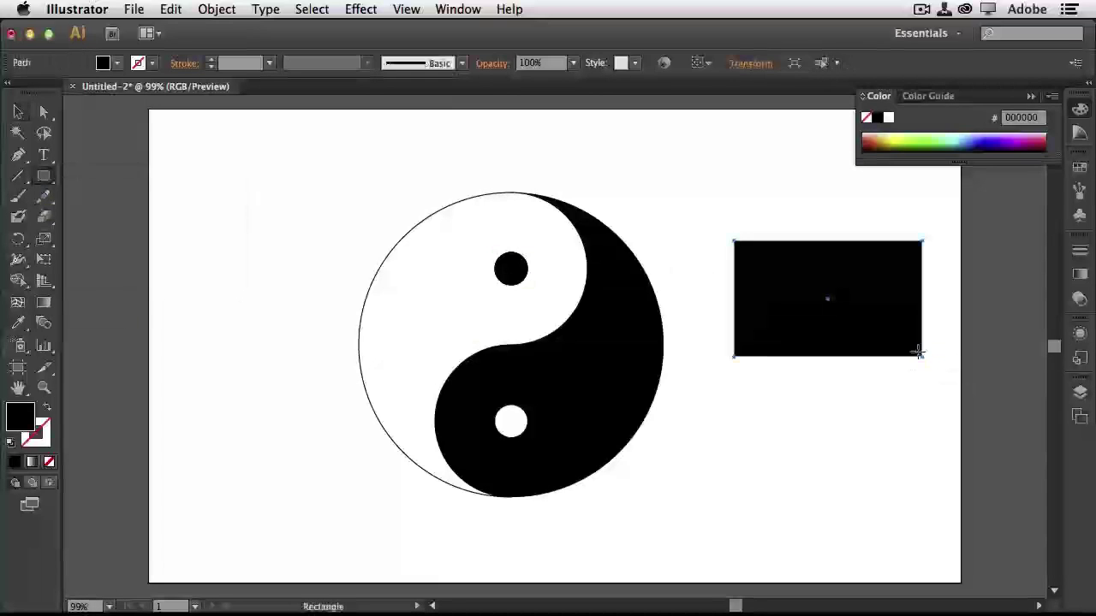
{"action": "left_click_drag", "start_coordinate": [43, 175], "coordinate": [84, 218]}
{"action": "left_click_drag", "start_coordinate": [783, 335], "coordinate": [887, 452]}
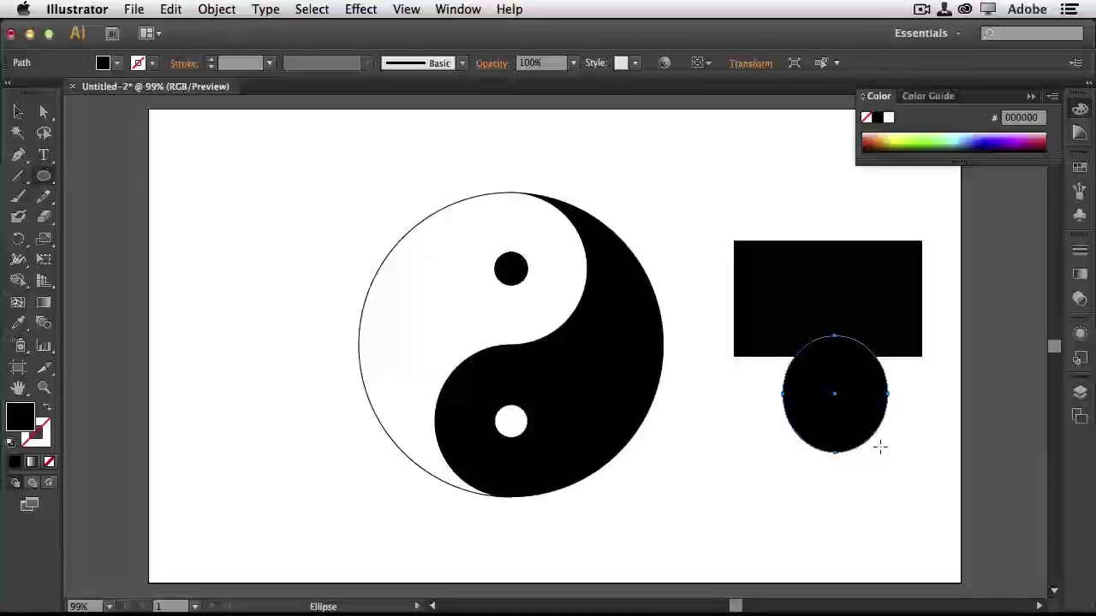
{"action": "left_click", "coordinate": [18, 114]}
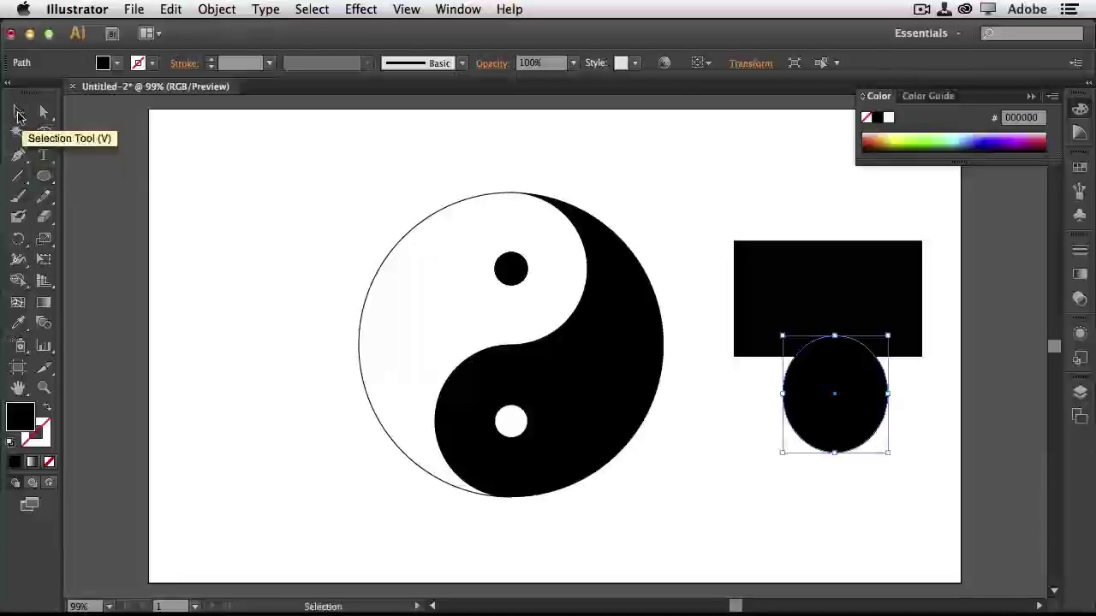
{"action": "left_click_drag", "start_coordinate": [710, 214], "coordinate": [931, 490]}
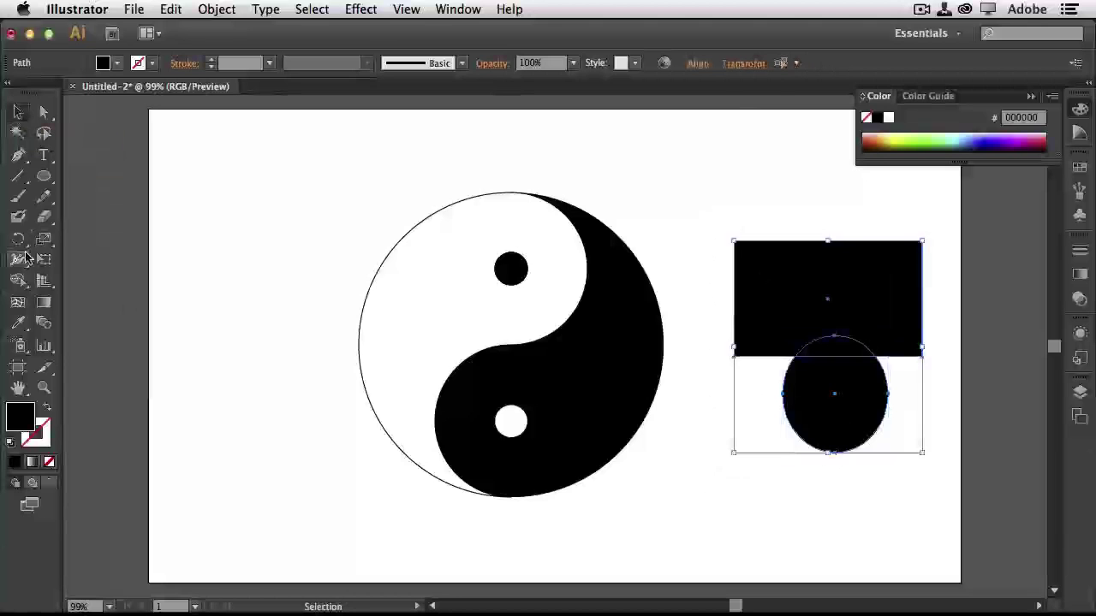
{"action": "left_click", "coordinate": [19, 258]}
{"action": "left_click_drag", "start_coordinate": [828, 299], "coordinate": [822, 375]}
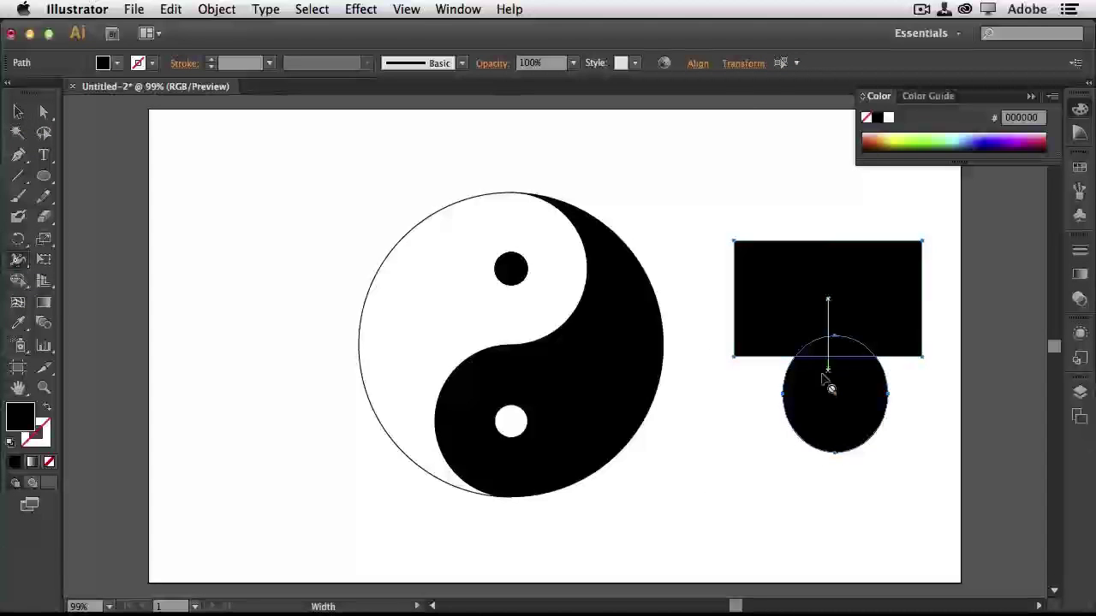
{"action": "left_click", "coordinate": [19, 283]}
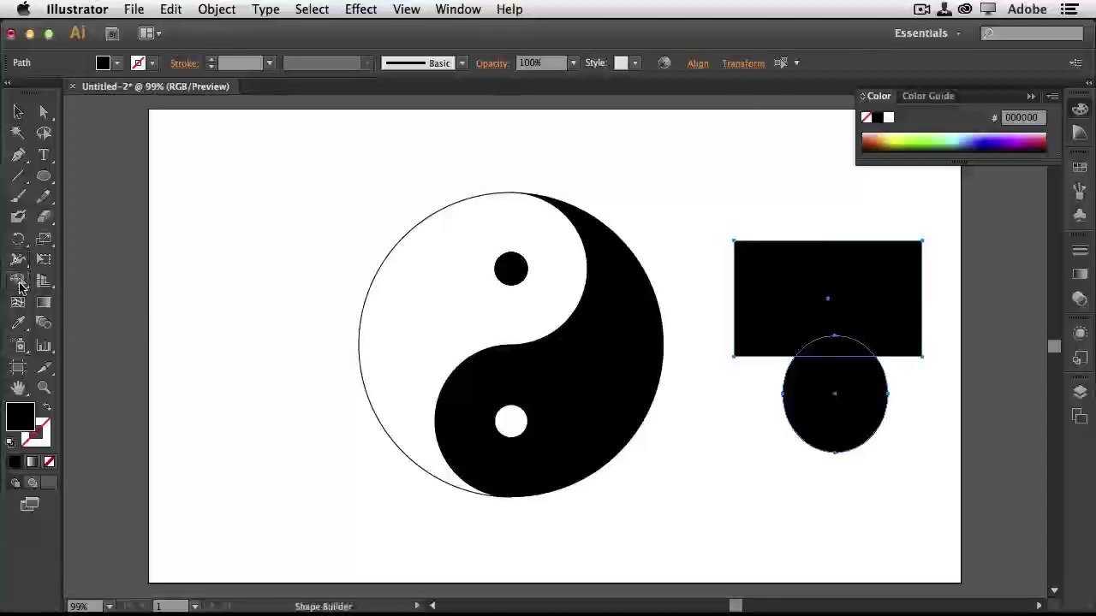
{"action": "left_click_drag", "start_coordinate": [835, 398], "coordinate": [861, 304]}
- Shorten the rectangle part of the merged shape by lowering its top edge
{"action": "key", "text": "v"}
{"action": "key", "text": "super+shift+a"}
{"action": "left_click", "coordinate": [857, 270]}
{"action": "mouse_move", "coordinate": [828, 242]}
{"action": "left_mouse_down"}
{"action": "mouse_move", "coordinate": [830, 304]}
{"action": "mouse_move", "coordinate": [831, 247]}
{"action": "left_mouse_up"}
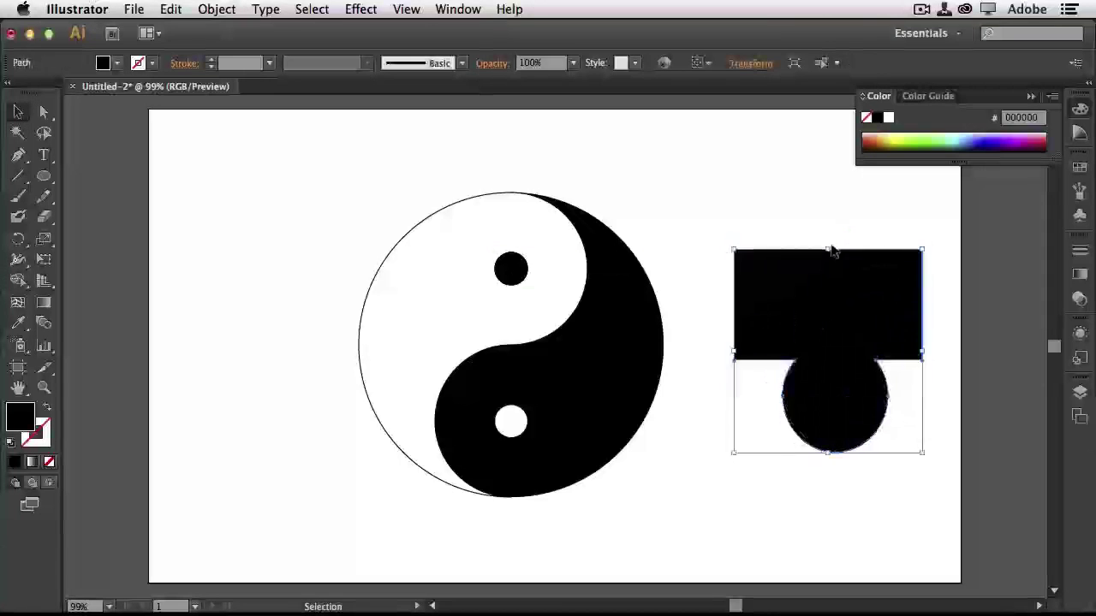
{"action": "left_click", "coordinate": [761, 497]}
{"action": "left_click", "coordinate": [41, 114]}
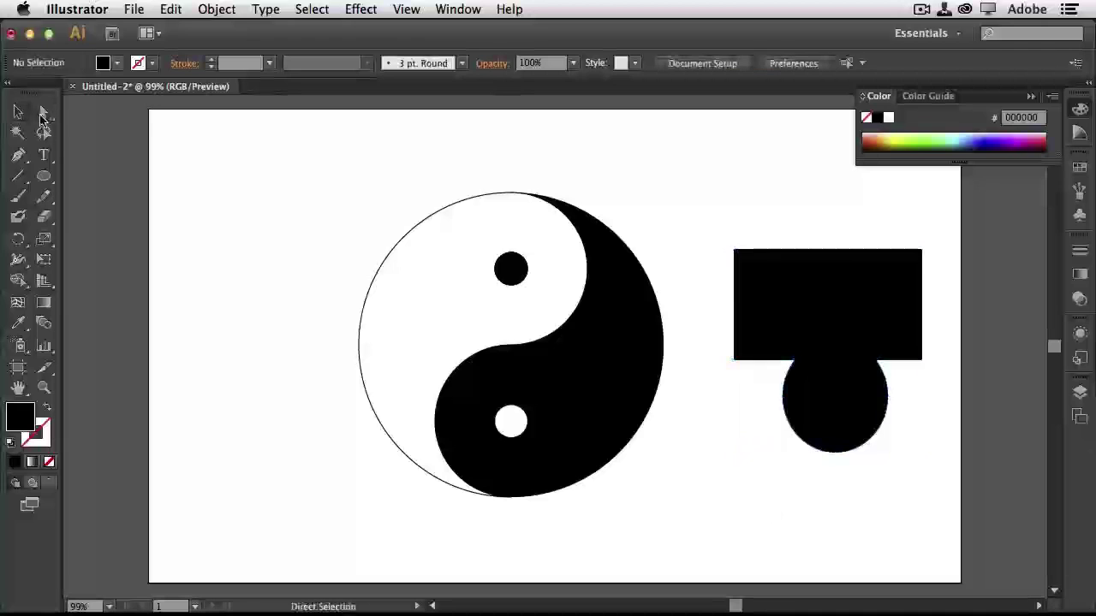
{"action": "left_click", "coordinate": [844, 252]}
{"action": "left_click_drag", "start_coordinate": [844, 252], "coordinate": [839, 302]}
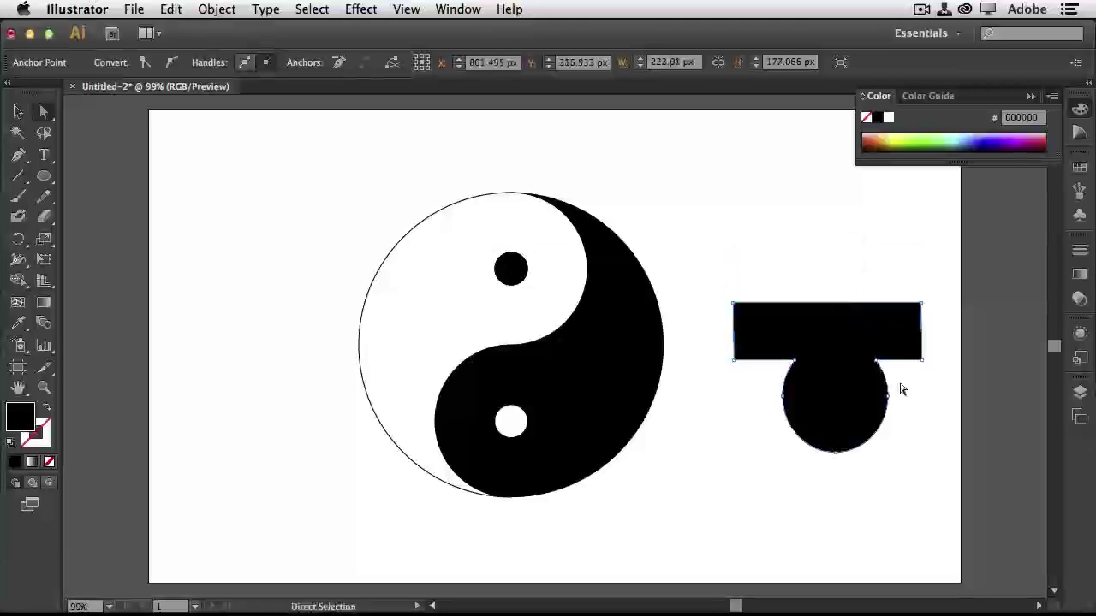
- Rotate the merged shape a quarter turn counter-clockwise
{"action": "left_click", "coordinate": [18, 112]}
{"action": "left_click_drag", "start_coordinate": [925, 297], "coordinate": [770, 312]}
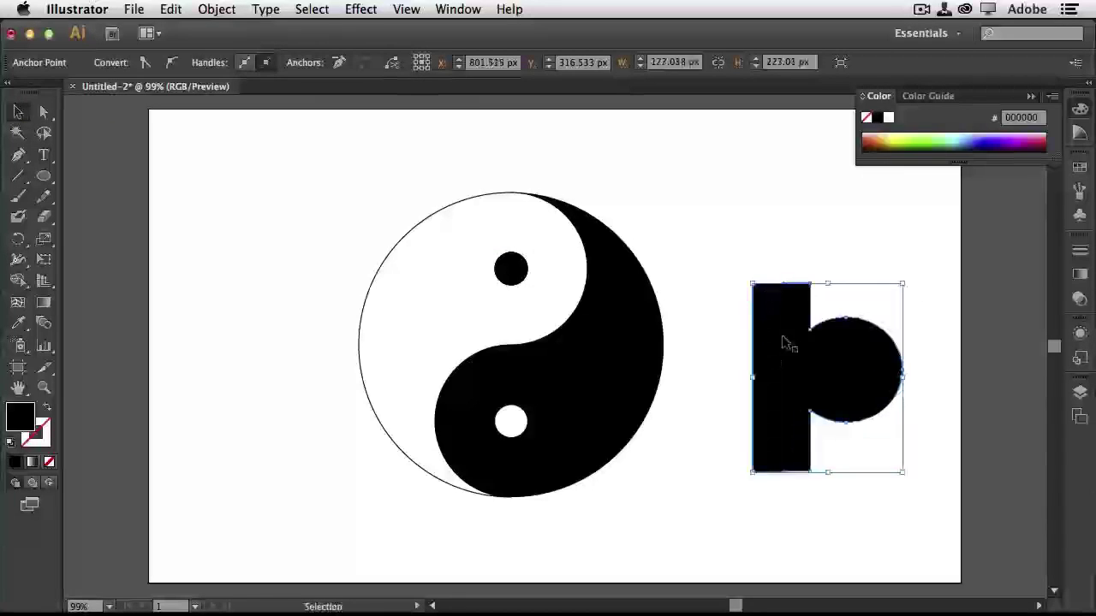
{"action": "left_click", "coordinate": [850, 516]}
- Fill the shape purple from the Color panel
{"action": "left_click", "coordinate": [844, 374]}
{"action": "left_click", "coordinate": [933, 137]}
{"action": "left_click", "coordinate": [993, 130]}
{"action": "left_click", "coordinate": [1009, 130]}
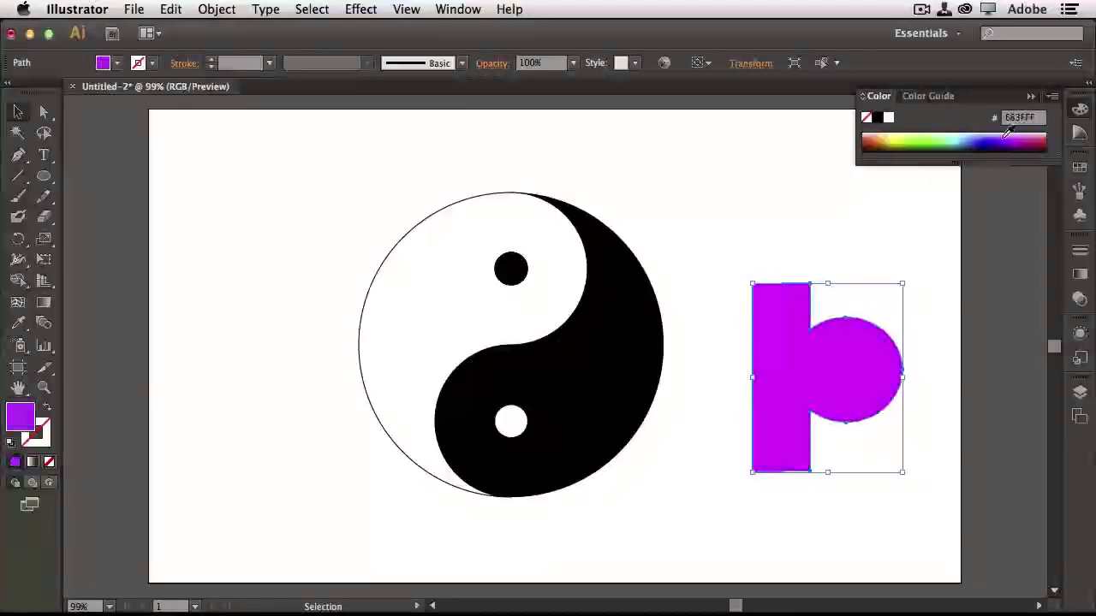
- Pull the circle part's top and junction anchors to reshape it, then start a vertical Pen path
{"action": "left_click", "coordinate": [44, 112]}
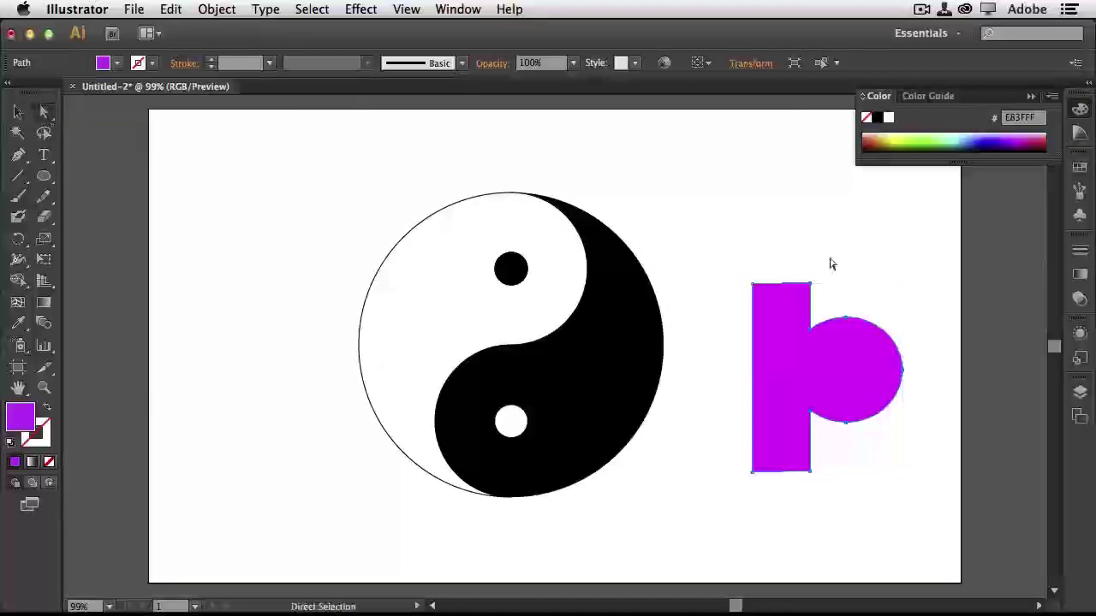
{"action": "left_click", "coordinate": [836, 291]}
{"action": "left_click_drag", "start_coordinate": [812, 313], "coordinate": [887, 336]}
{"action": "left_click", "coordinate": [841, 318]}
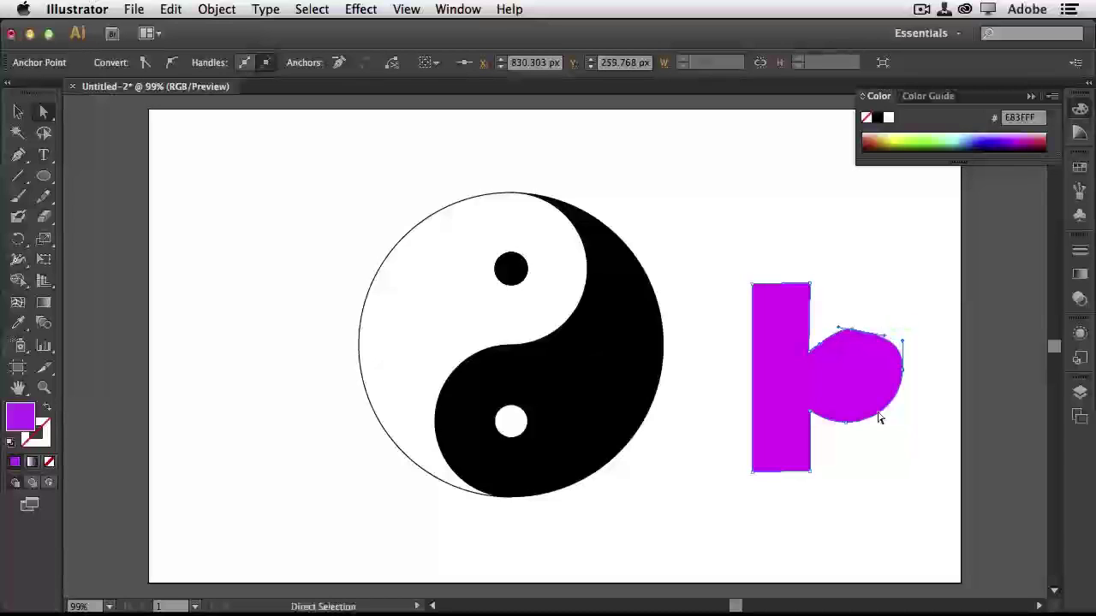
{"action": "left_click_drag", "start_coordinate": [815, 353], "coordinate": [816, 336]}
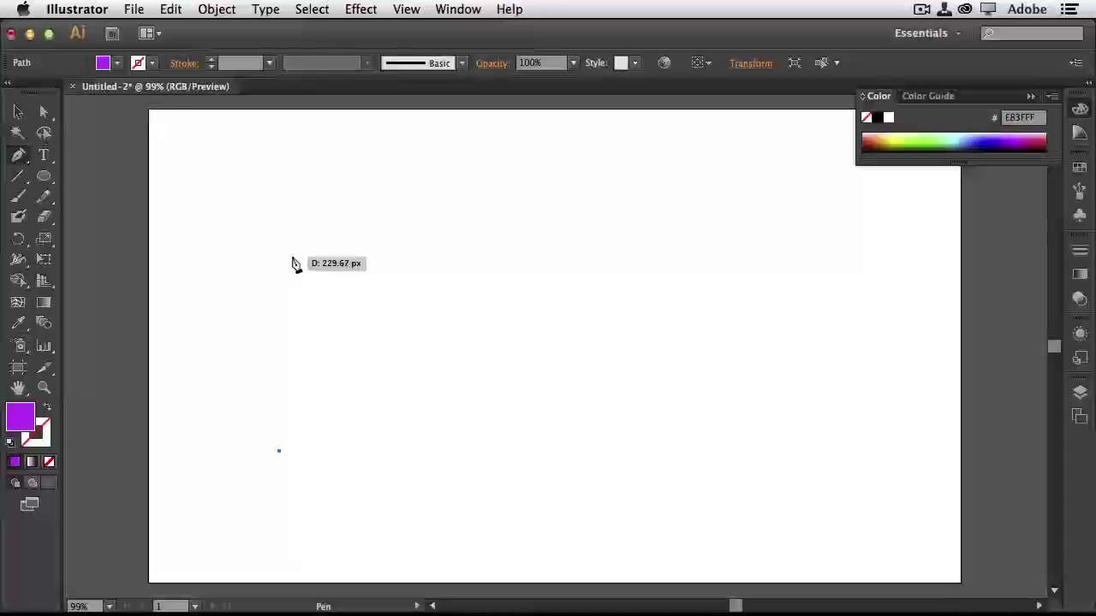
{"action": "left_click", "coordinate": [289, 256], "text": "shift"}
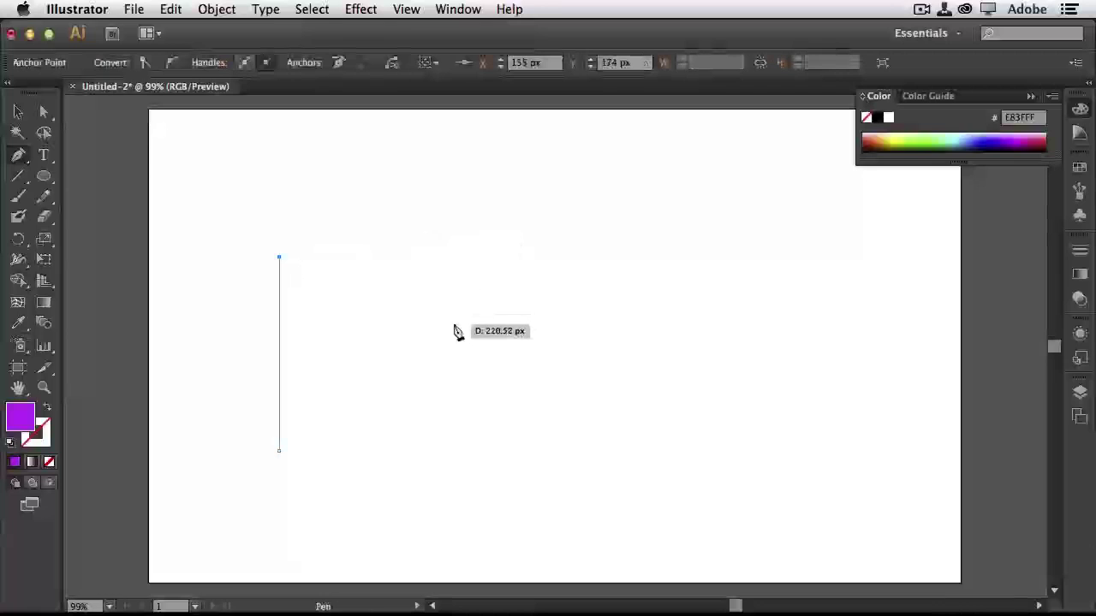
- Draw a wavy S-curve Pen path with smooth anchors, purple stroke and no fill
{"action": "left_click", "coordinate": [46, 410]}
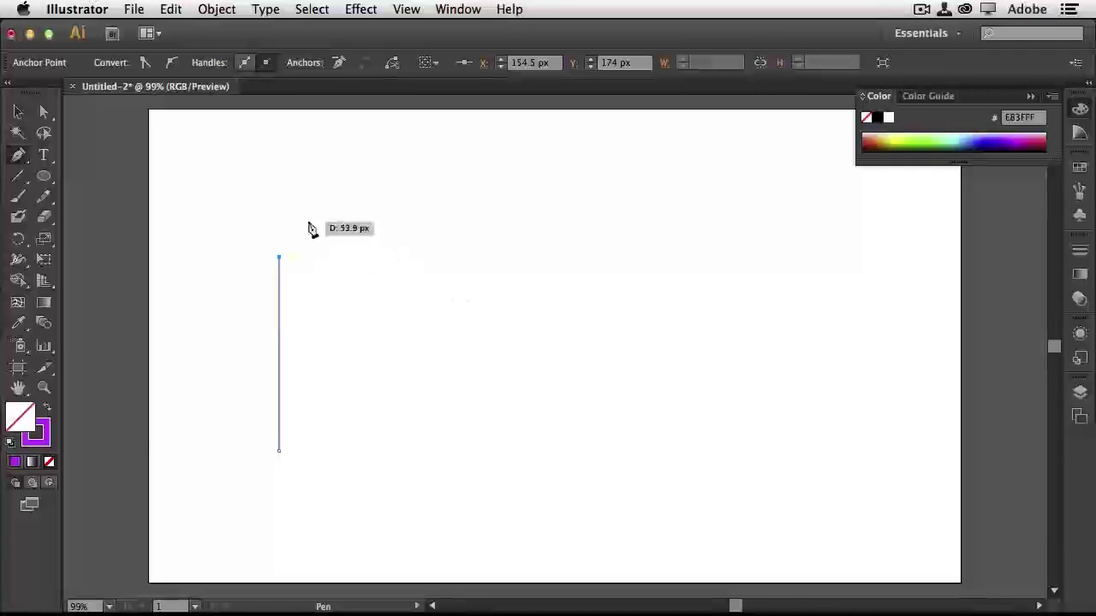
{"action": "left_click_drag", "start_coordinate": [402, 195], "coordinate": [462, 203]}
{"action": "left_click_drag", "start_coordinate": [538, 276], "coordinate": [550, 323]}
{"action": "left_click_drag", "start_coordinate": [649, 377], "coordinate": [692, 380]}
{"action": "left_click_drag", "start_coordinate": [774, 274], "coordinate": [774, 234]}
{"action": "left_click_drag", "start_coordinate": [821, 199], "coordinate": [872, 197]}
{"action": "left_click_drag", "start_coordinate": [869, 201], "coordinate": [871, 203]}
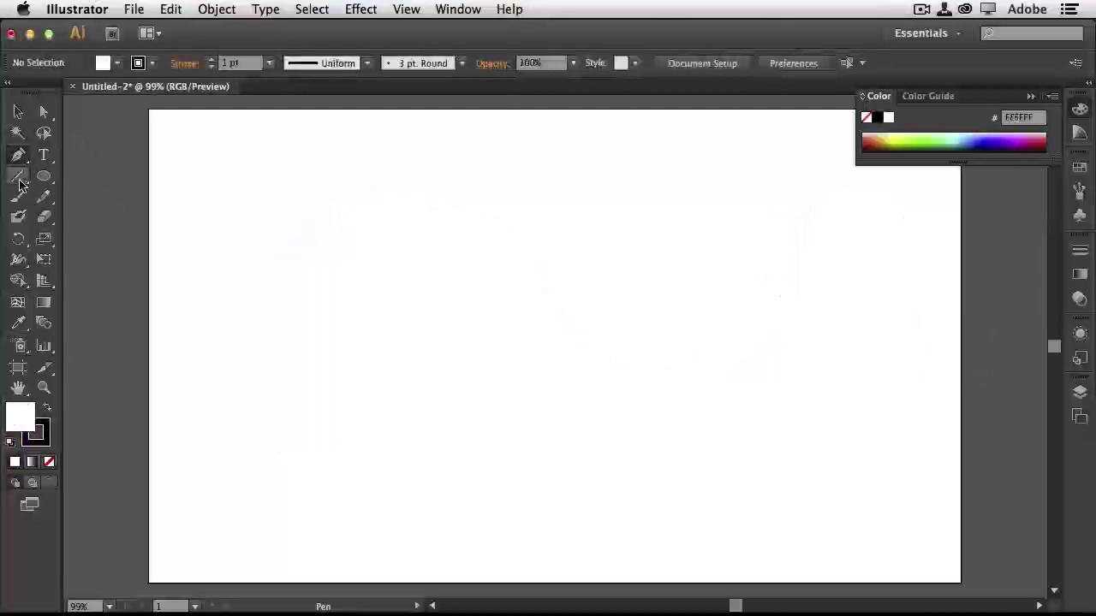
{"action": "left_click", "coordinate": [19, 177]}
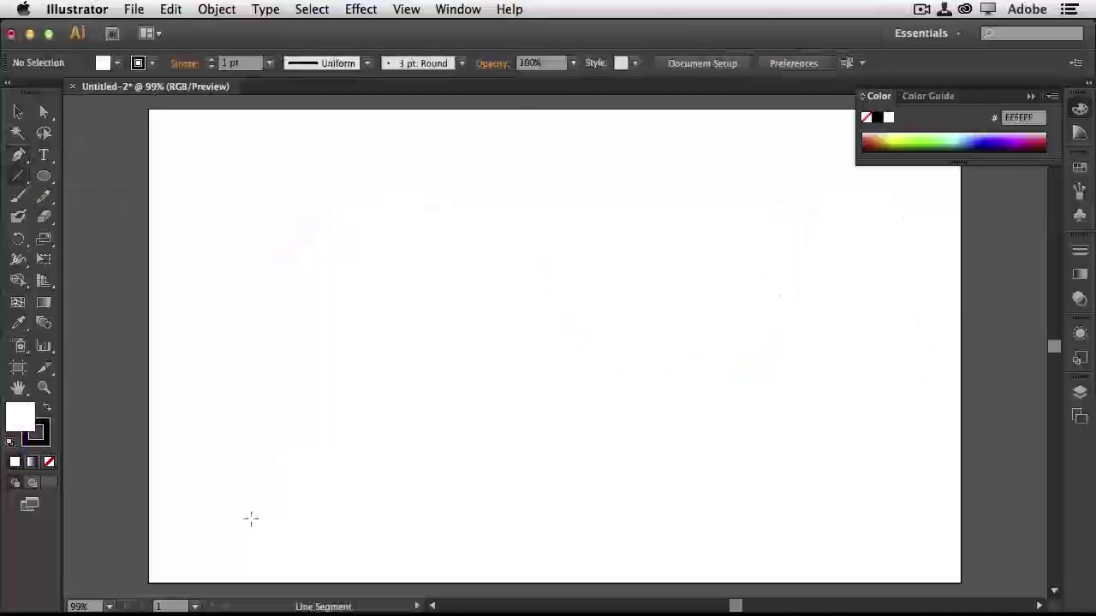
- Draw four straight lines: an X, a short crossbar, and a separate lower-right diagonal
{"action": "left_click_drag", "start_coordinate": [250, 521], "coordinate": [505, 215]}
{"action": "left_click_drag", "start_coordinate": [468, 542], "coordinate": [283, 263]}
{"action": "left_click_drag", "start_coordinate": [376, 290], "coordinate": [505, 328]}
{"action": "left_click_drag", "start_coordinate": [649, 395], "coordinate": [567, 484]}
- Set the selected line's stroke weight to 7 pt
{"action": "left_click", "coordinate": [367, 62]}
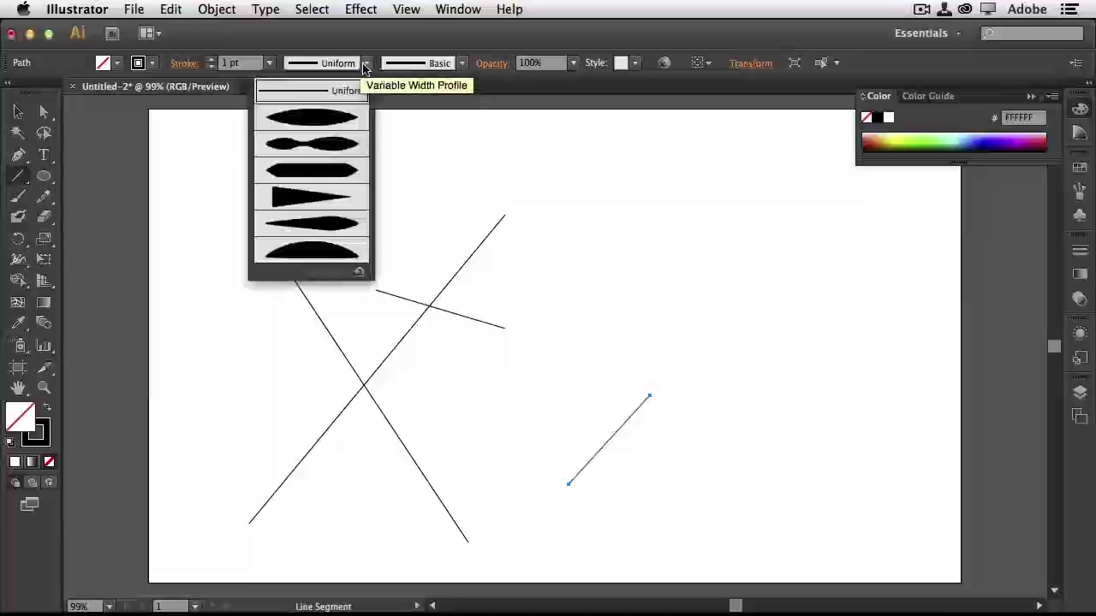
{"action": "left_click", "coordinate": [270, 64]}
{"action": "left_click", "coordinate": [291, 248]}
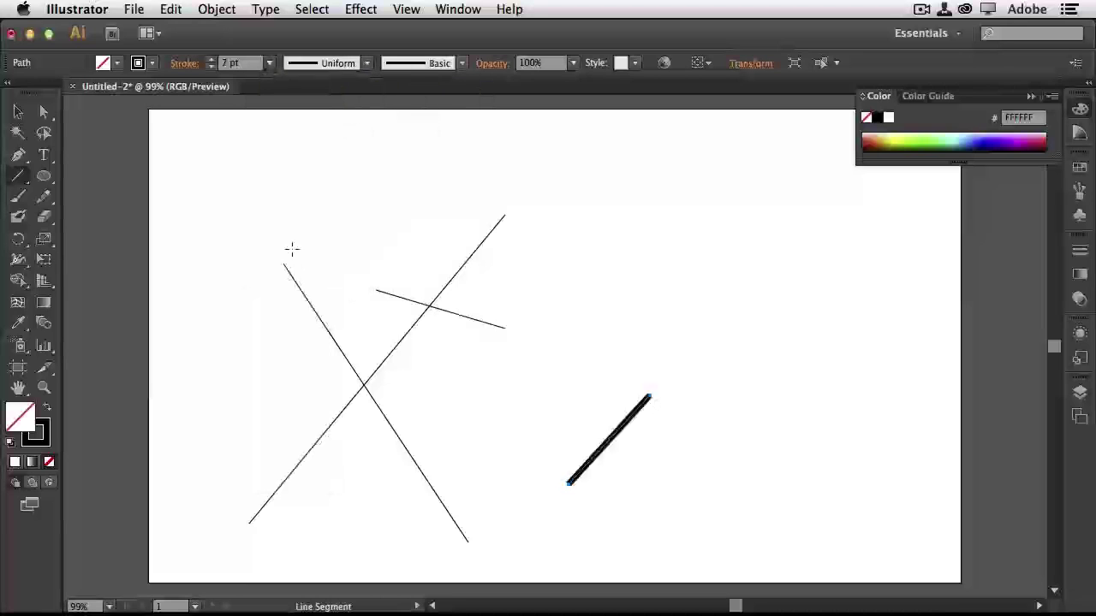
- Give the line a large start arrowhead and a feathered end tail in the Stroke panel
{"action": "left_click", "coordinate": [1080, 249]}
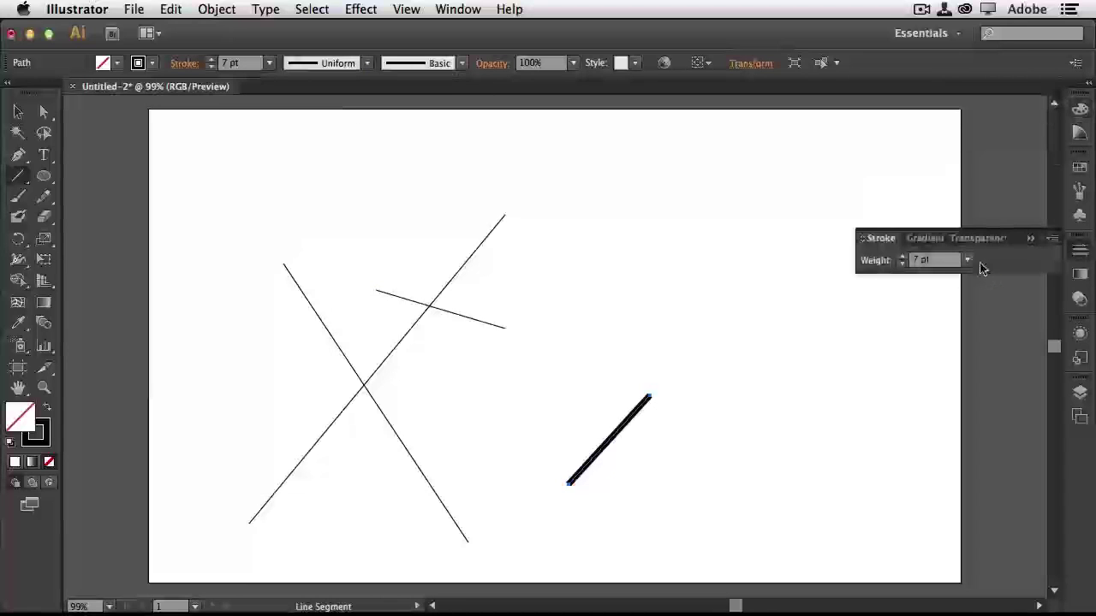
{"action": "left_click", "coordinate": [1052, 238]}
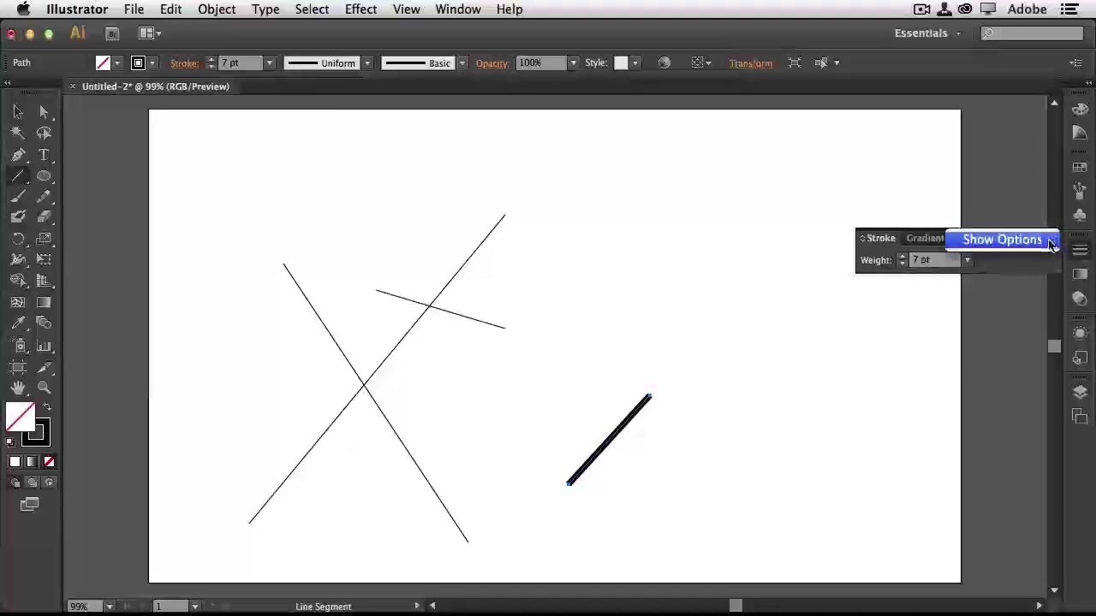
{"action": "left_click", "coordinate": [1049, 244]}
{"action": "left_click", "coordinate": [937, 418]}
{"action": "left_click", "coordinate": [899, 394]}
{"action": "left_click", "coordinate": [998, 418]}
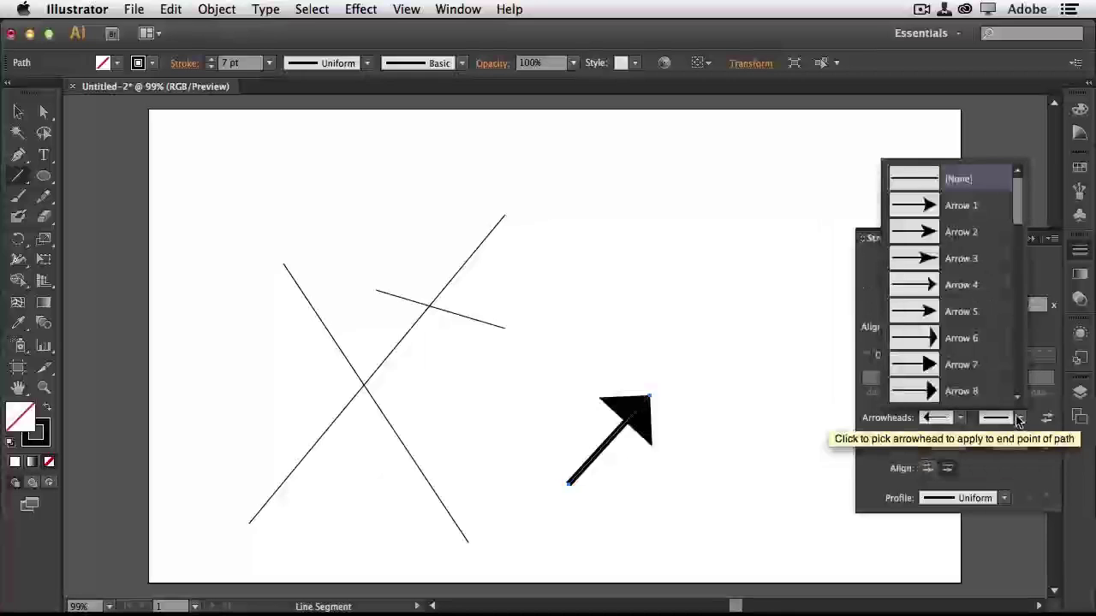
{"action": "scroll", "coordinate": [1017, 233], "scroll_direction": "down", "scroll_amount": 10}
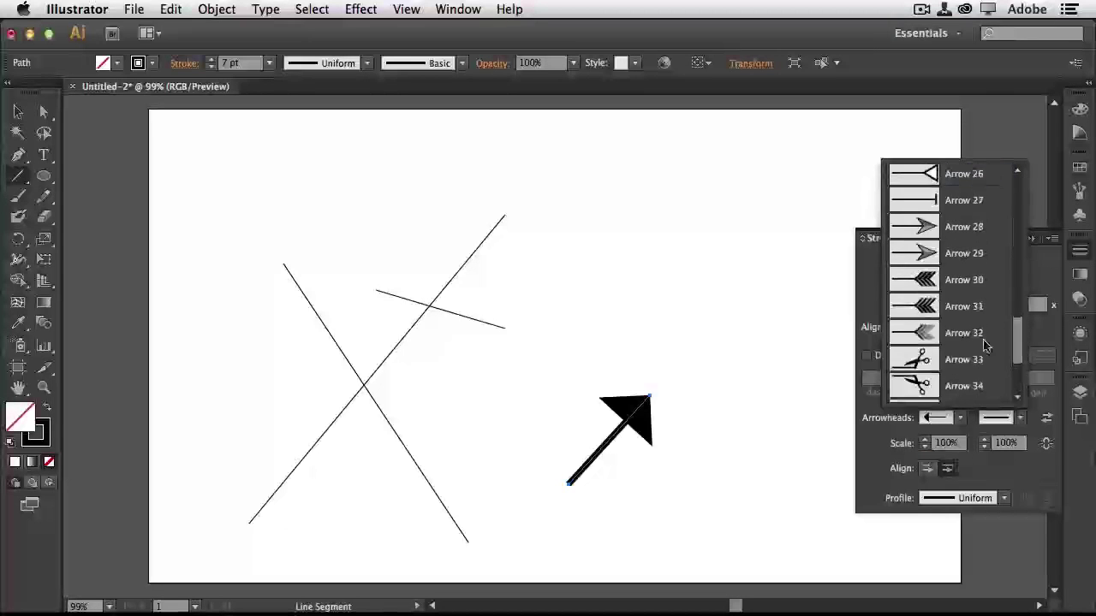
{"action": "left_click", "coordinate": [959, 364]}
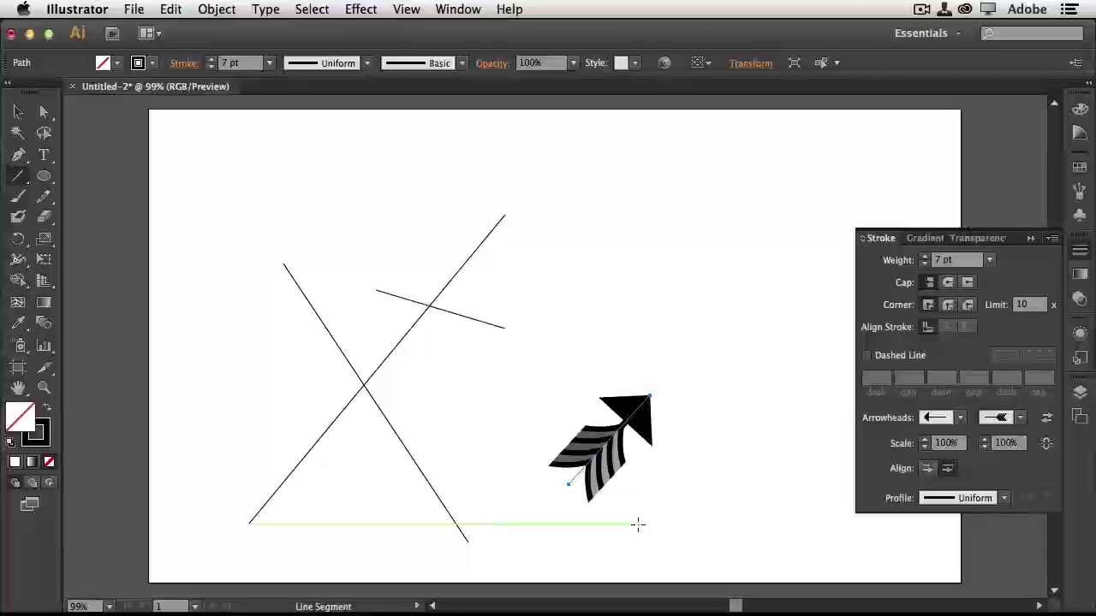
{"action": "left_click_drag", "start_coordinate": [43, 175], "coordinate": [44, 200]}
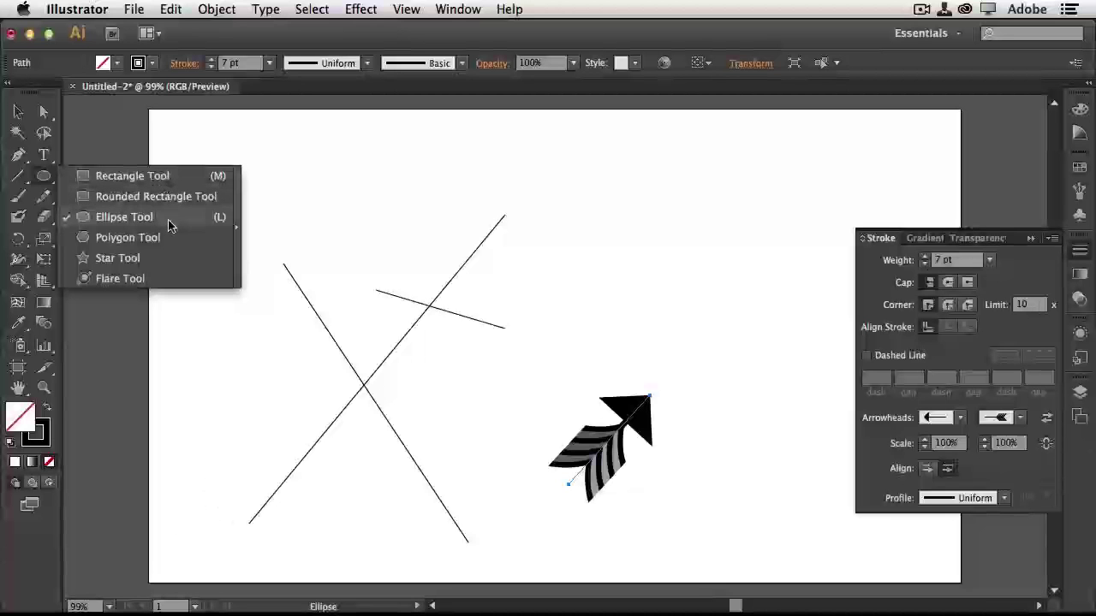
{"action": "left_click", "coordinate": [44, 197]}
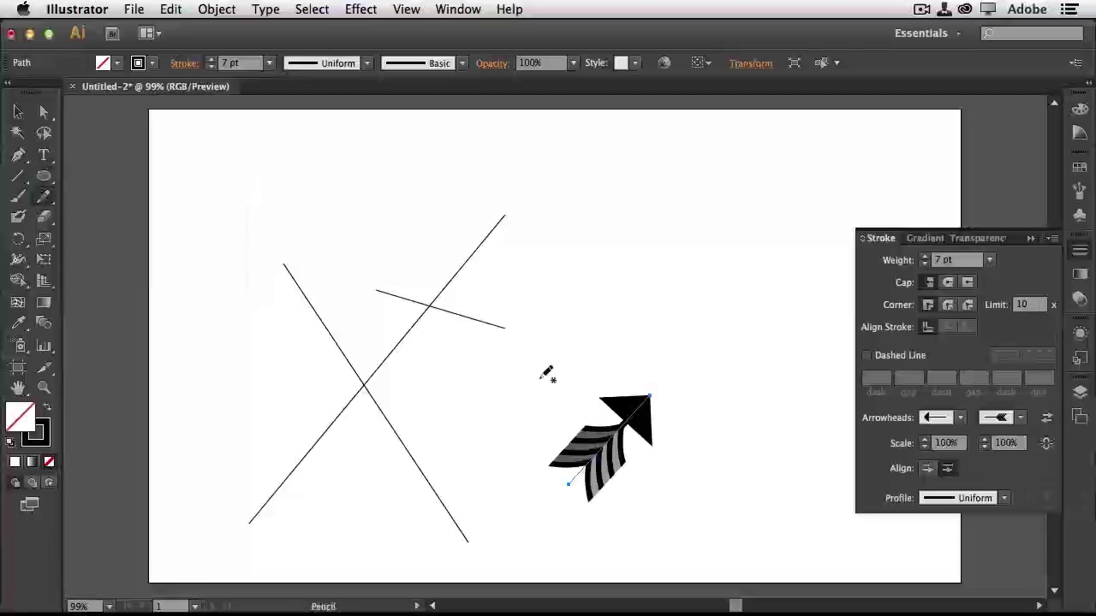
- Draw a freehand Pencil loop, then select all artwork and delete it
{"action": "mouse_move", "coordinate": [534, 384]}
{"action": "left_mouse_down"}
{"action": "mouse_move", "coordinate": [678, 334]}
{"action": "mouse_move", "coordinate": [741, 209]}
{"action": "mouse_move", "coordinate": [597, 129]}
{"action": "mouse_move", "coordinate": [789, 218]}
{"action": "mouse_move", "coordinate": [745, 460]}
{"action": "left_mouse_up"}
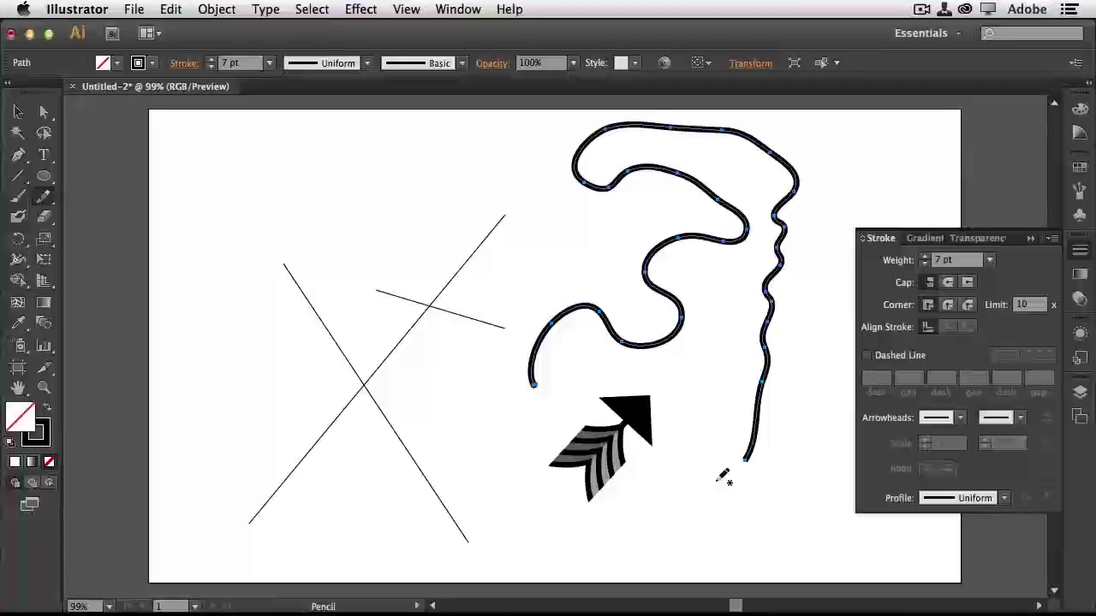
{"action": "key", "text": "ctrl+a"}
{"action": "key", "text": "Delete"}
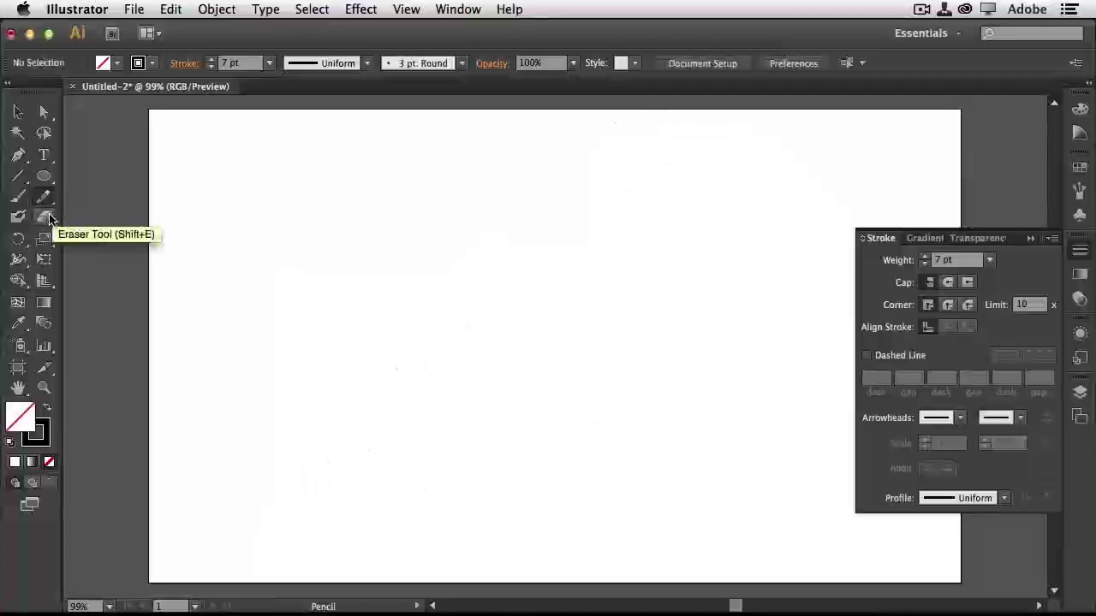
- Paint a thick black wavy Blob Brush stroke, check it in Outline view, and open Blob Brush options
{"action": "left_click", "coordinate": [19, 220]}
{"action": "mouse_move", "coordinate": [340, 528]}
{"action": "left_mouse_down"}
{"action": "mouse_move", "coordinate": [424, 389]}
{"action": "mouse_move", "coordinate": [490, 308]}
{"action": "left_mouse_up"}
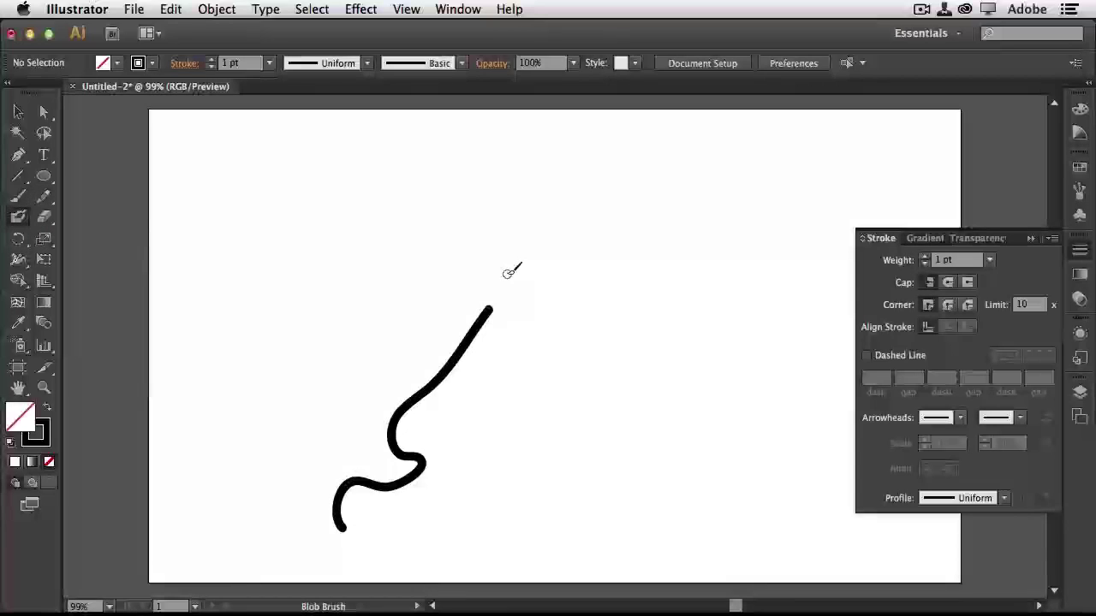
{"action": "key", "text": "super+y"}
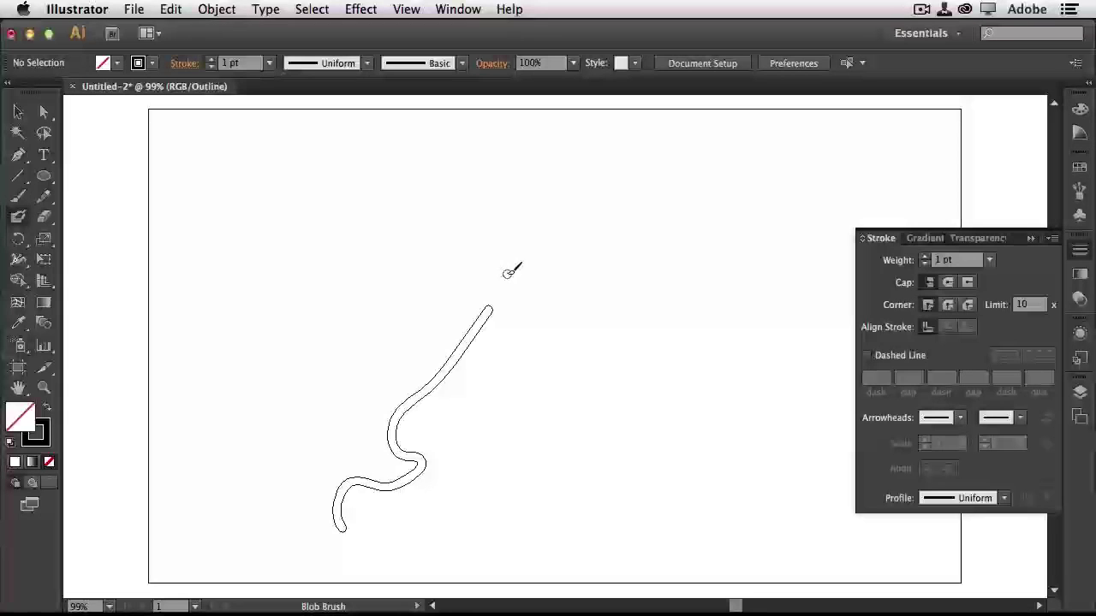
{"action": "key", "text": "a"}
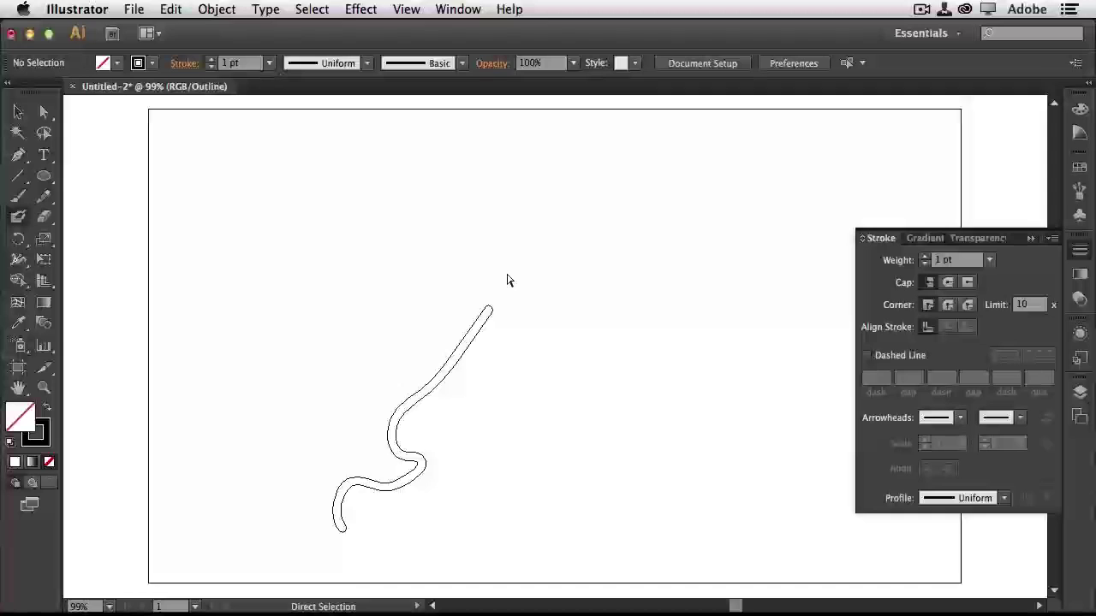
{"action": "key", "text": "super+y"}
{"action": "key", "text": "shift+b"}
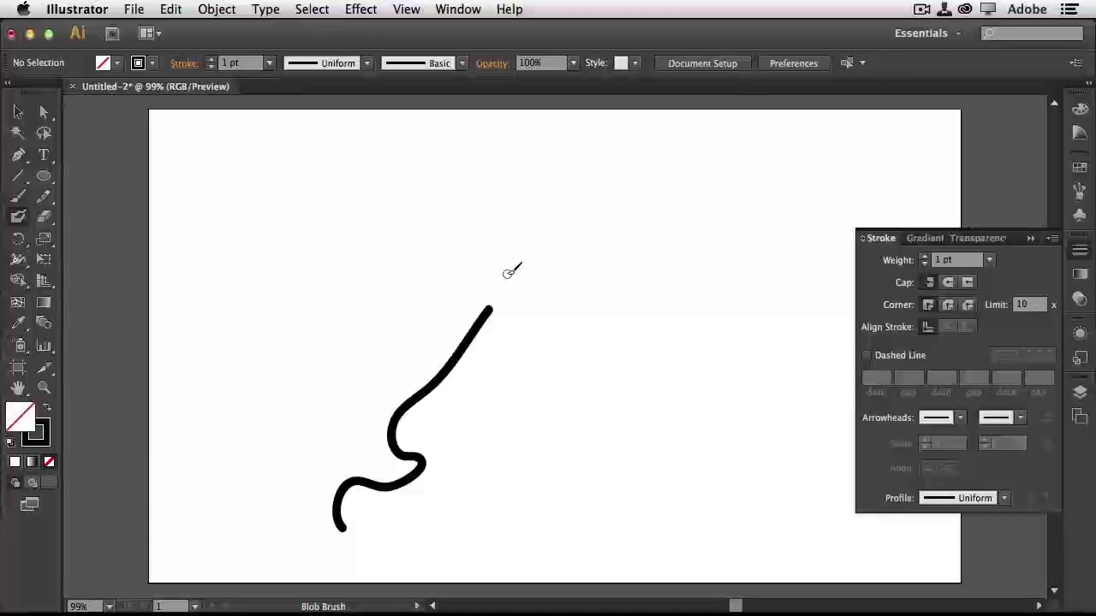
{"action": "double_click", "coordinate": [19, 219]}
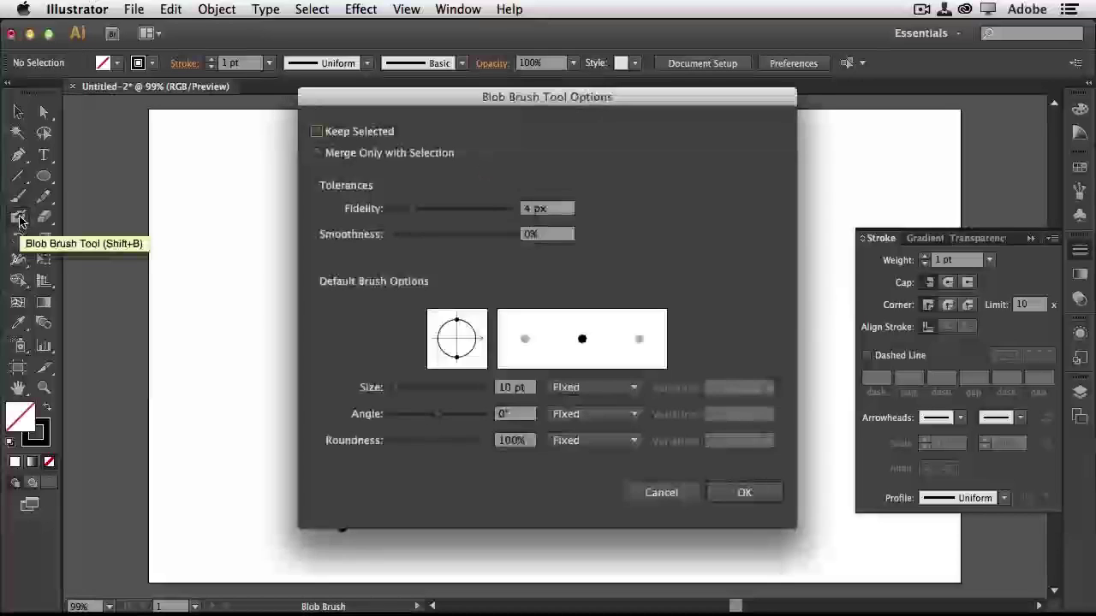
- Set the blob brush tip to a 26° Random angle and 54% roundness
{"action": "left_click_drag", "start_coordinate": [456, 357], "coordinate": [477, 328]}
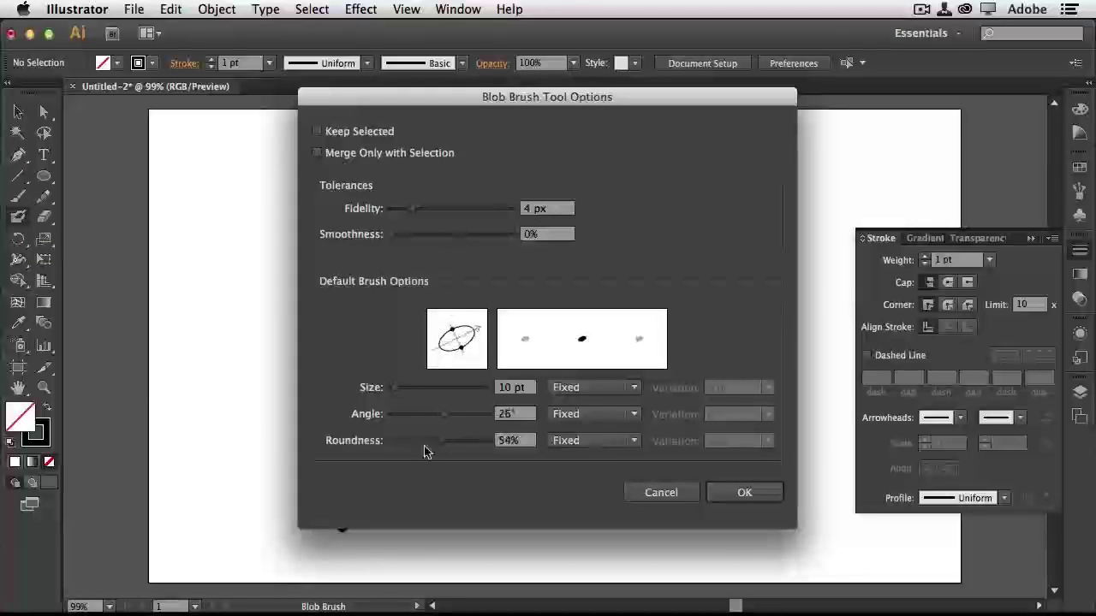
{"action": "left_click", "coordinate": [632, 414]}
{"action": "left_click", "coordinate": [615, 449]}
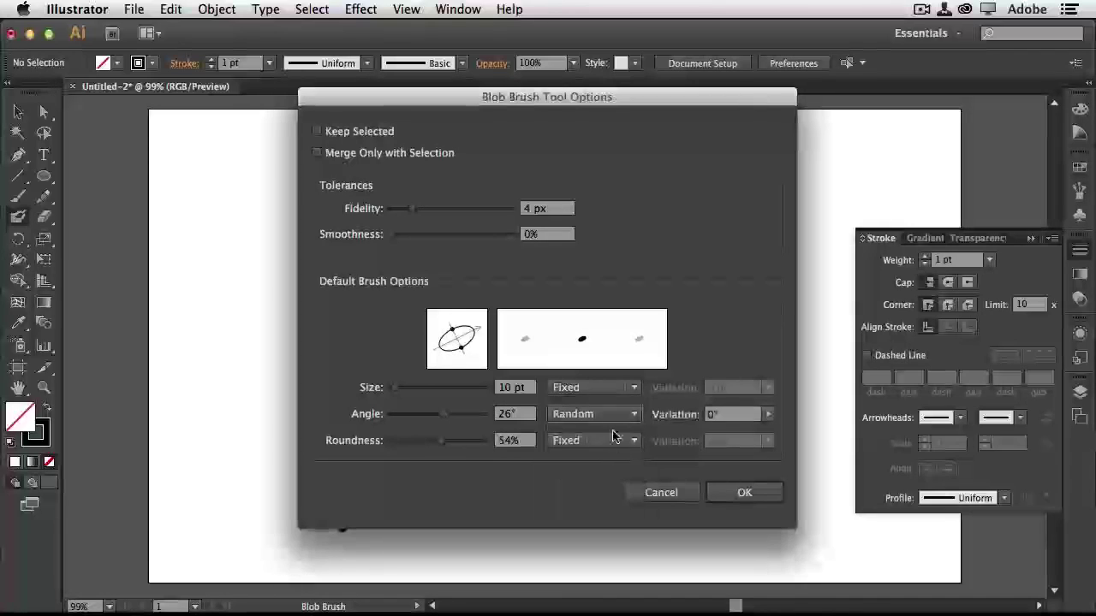
{"action": "left_click", "coordinate": [742, 492]}
- Paint test signature strokes with the new brush, then select all and delete them
{"action": "mouse_move", "coordinate": [286, 441]}
{"action": "left_mouse_down"}
{"action": "mouse_move", "coordinate": [349, 371]}
{"action": "mouse_move", "coordinate": [398, 303]}
{"action": "left_mouse_up"}
{"action": "left_click_drag", "start_coordinate": [445, 441], "coordinate": [498, 417]}
{"action": "mouse_move", "coordinate": [363, 257]}
{"action": "left_mouse_down"}
{"action": "mouse_move", "coordinate": [464, 258]}
{"action": "mouse_move", "coordinate": [569, 233]}
{"action": "mouse_move", "coordinate": [673, 183]}
{"action": "mouse_move", "coordinate": [668, 278]}
{"action": "mouse_move", "coordinate": [788, 228]}
{"action": "mouse_move", "coordinate": [851, 184]}
{"action": "left_mouse_up"}
{"action": "left_click", "coordinate": [689, 273]}
{"action": "left_click_drag", "start_coordinate": [831, 250], "coordinate": [852, 254]}
{"action": "key", "text": "super+a"}
{"action": "key", "text": "Delete"}
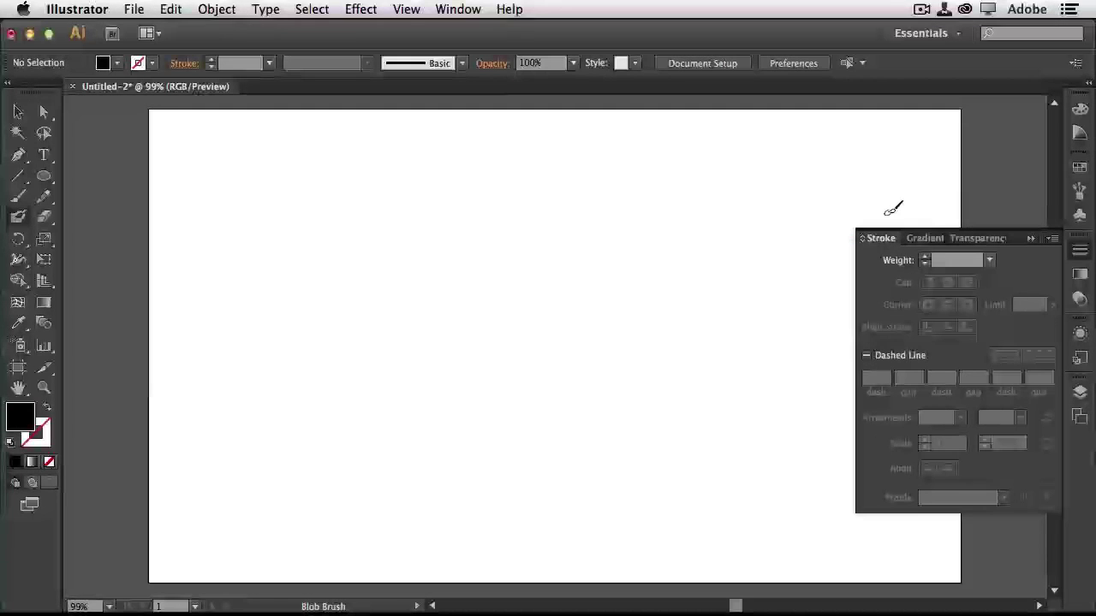
- Paint a long curved stroke, reshape its anchors, then delete it to empty the artboard
{"action": "left_click_drag", "start_coordinate": [268, 505], "coordinate": [716, 267]}
{"action": "key", "text": "a"}
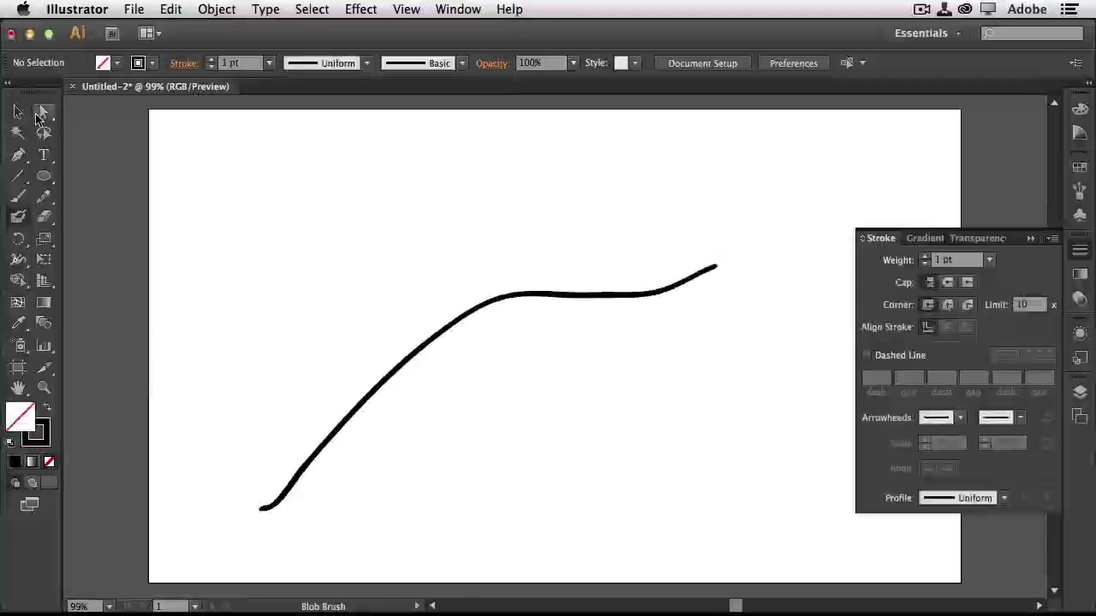
{"action": "left_click", "coordinate": [460, 332]}
{"action": "left_click_drag", "start_coordinate": [505, 299], "coordinate": [515, 318]}
{"action": "mouse_move", "coordinate": [651, 306]}
{"action": "left_mouse_down"}
{"action": "mouse_move", "coordinate": [660, 294]}
{"action": "mouse_move", "coordinate": [648, 276]}
{"action": "left_mouse_up"}
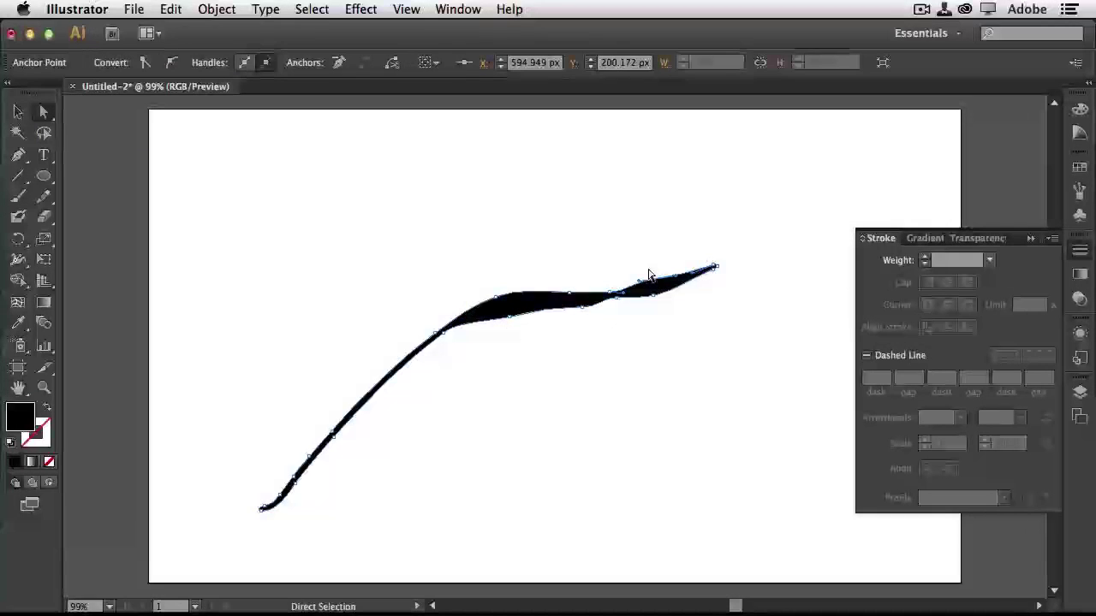
{"action": "key", "text": "super+a"}
{"action": "key", "text": "Delete"}
{"action": "left_click", "coordinate": [20, 198]}
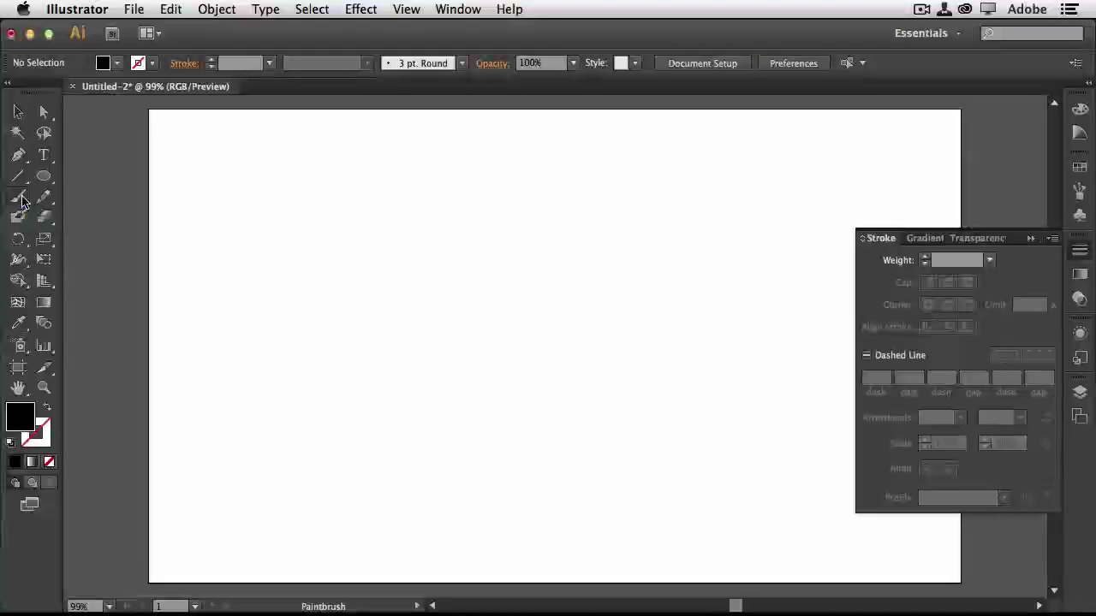
- Paint two test Paintbrush strokes, clear them with Select All and Delete, and show the Brushes panel
{"action": "mouse_move", "coordinate": [371, 540]}
{"action": "left_mouse_down"}
{"action": "mouse_move", "coordinate": [420, 452]}
{"action": "mouse_move", "coordinate": [449, 352]}
{"action": "left_mouse_up"}
{"action": "left_click_drag", "start_coordinate": [463, 538], "coordinate": [511, 403]}
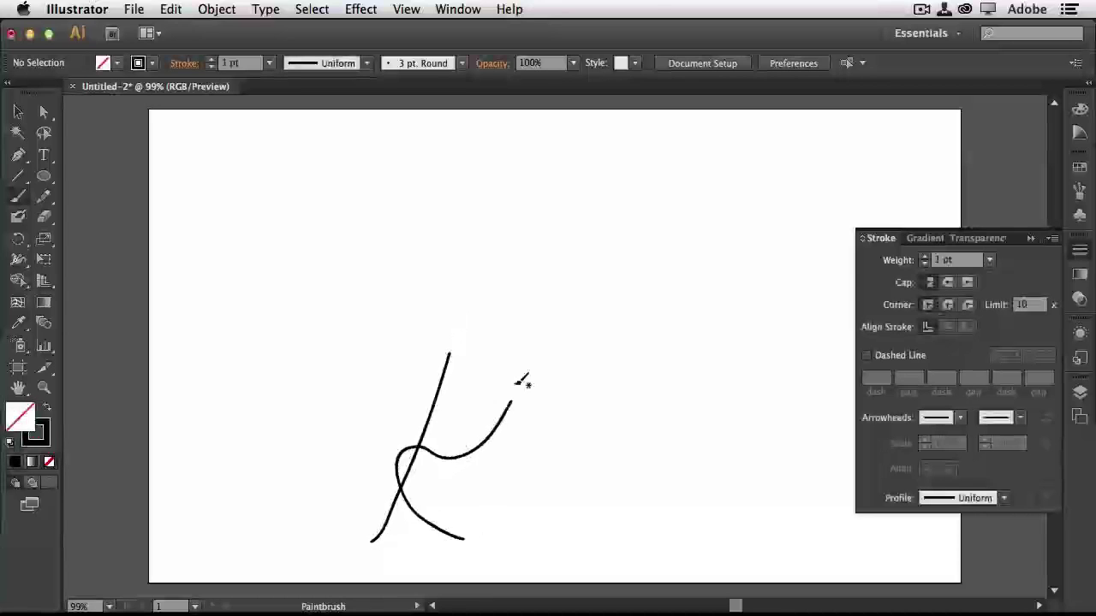
{"action": "key", "text": "ctrl+a"}
{"action": "key", "text": "Delete"}
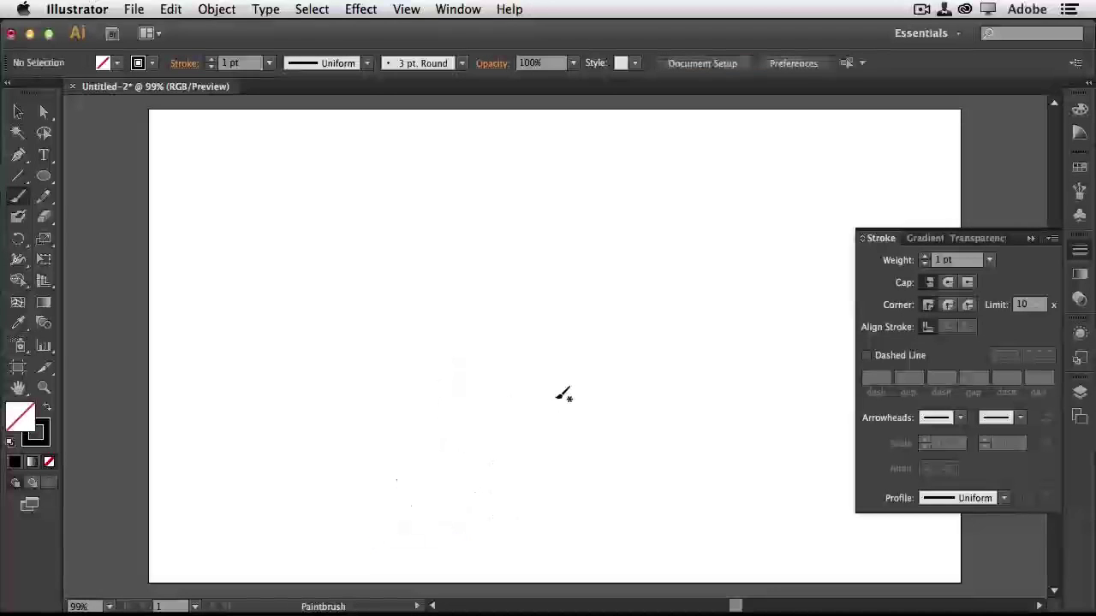
{"action": "left_click", "coordinate": [1079, 190]}
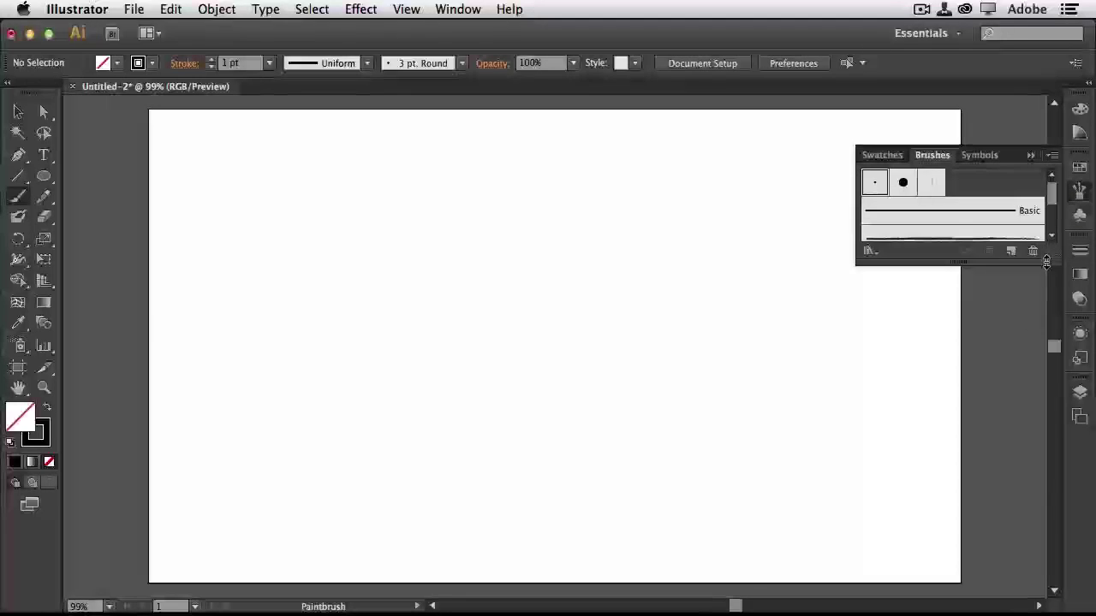
- Enlarge the brush list and paint strokes with the default, a thin wavy, and the 3.00 charcoal brush
{"action": "left_click_drag", "start_coordinate": [1045, 282], "coordinate": [1042, 402]}
{"action": "mouse_move", "coordinate": [225, 503]}
{"action": "left_mouse_down"}
{"action": "mouse_move", "coordinate": [293, 402]}
{"action": "mouse_move", "coordinate": [430, 278]}
{"action": "left_mouse_up"}
{"action": "left_click", "coordinate": [959, 239]}
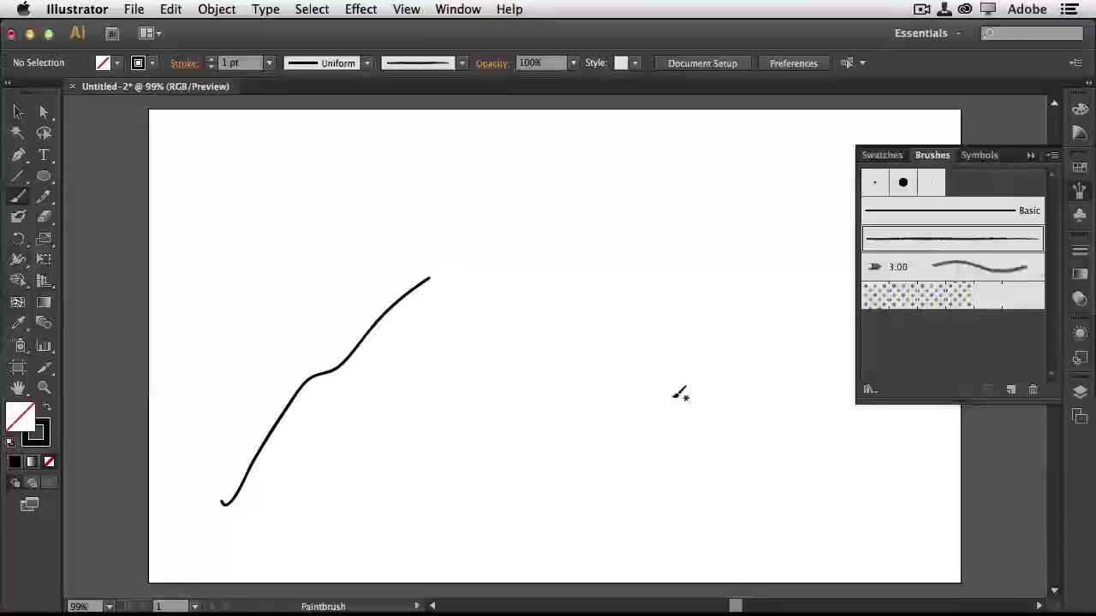
{"action": "left_click_drag", "start_coordinate": [355, 517], "coordinate": [602, 385]}
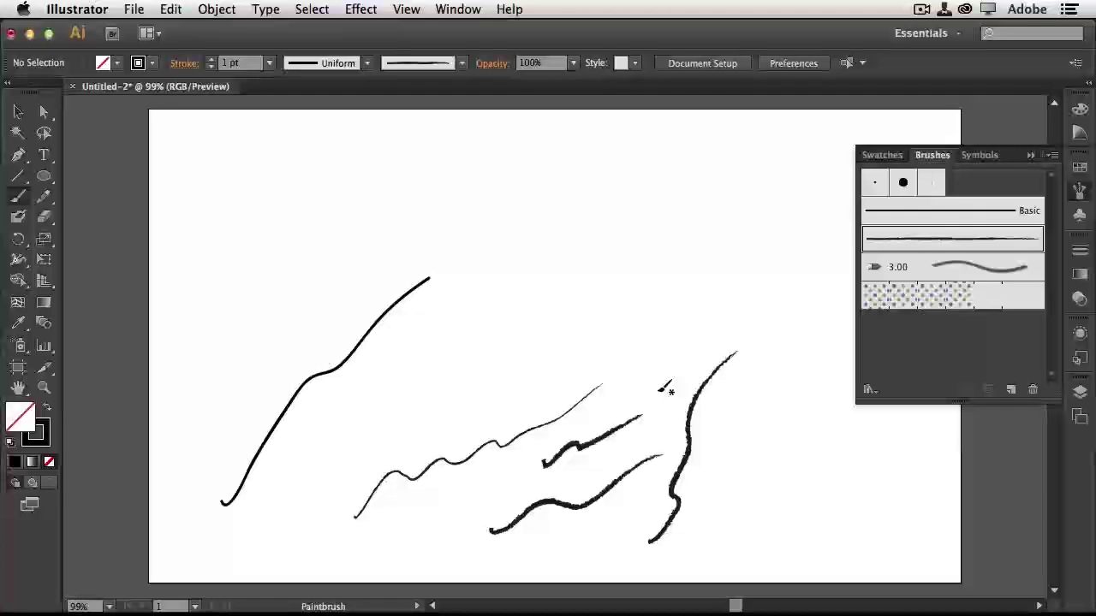
{"action": "left_click", "coordinate": [963, 266]}
{"action": "mouse_move", "coordinate": [369, 423]}
{"action": "left_mouse_down"}
{"action": "mouse_move", "coordinate": [409, 394]}
{"action": "mouse_move", "coordinate": [591, 327]}
{"action": "left_mouse_up"}
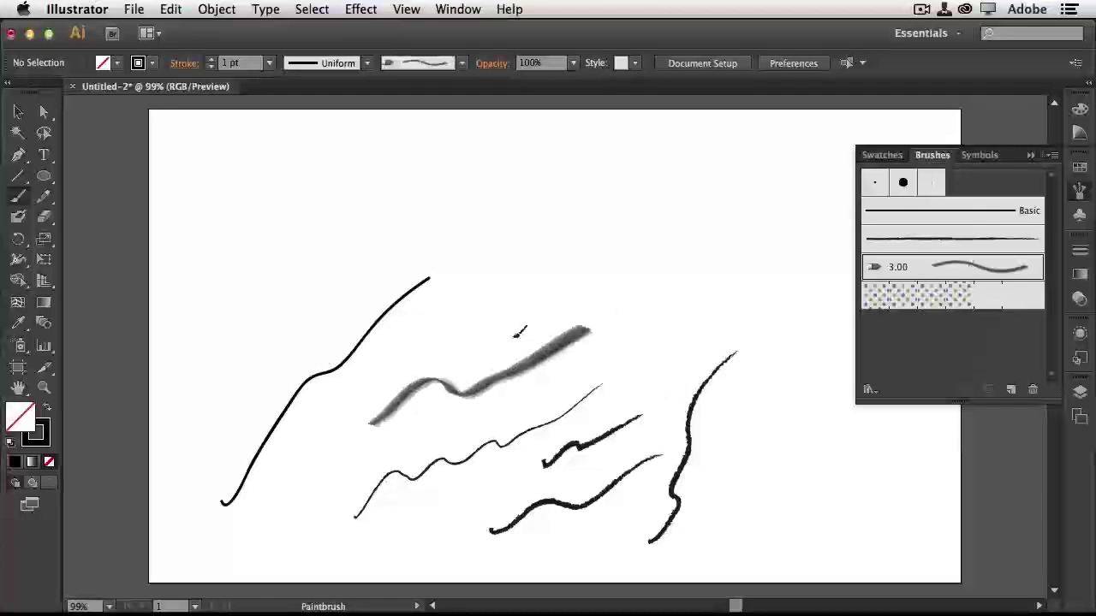
{"action": "mouse_move", "coordinate": [516, 334]}
{"action": "left_mouse_down"}
{"action": "mouse_move", "coordinate": [527, 268]}
{"action": "mouse_move", "coordinate": [577, 255]}
{"action": "left_mouse_up"}
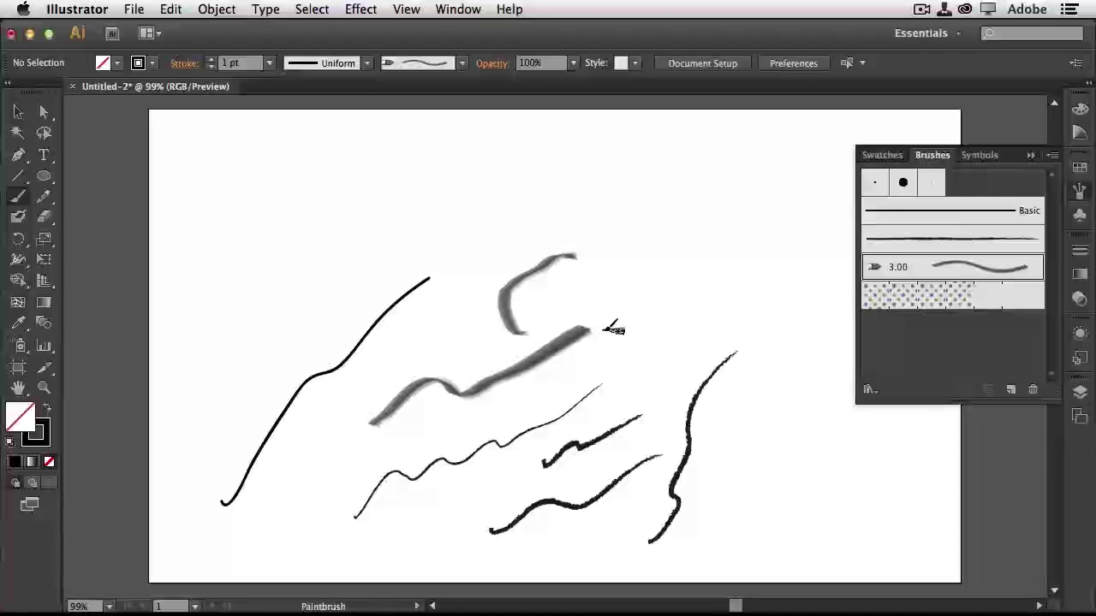
{"action": "left_click", "coordinate": [1053, 155]}
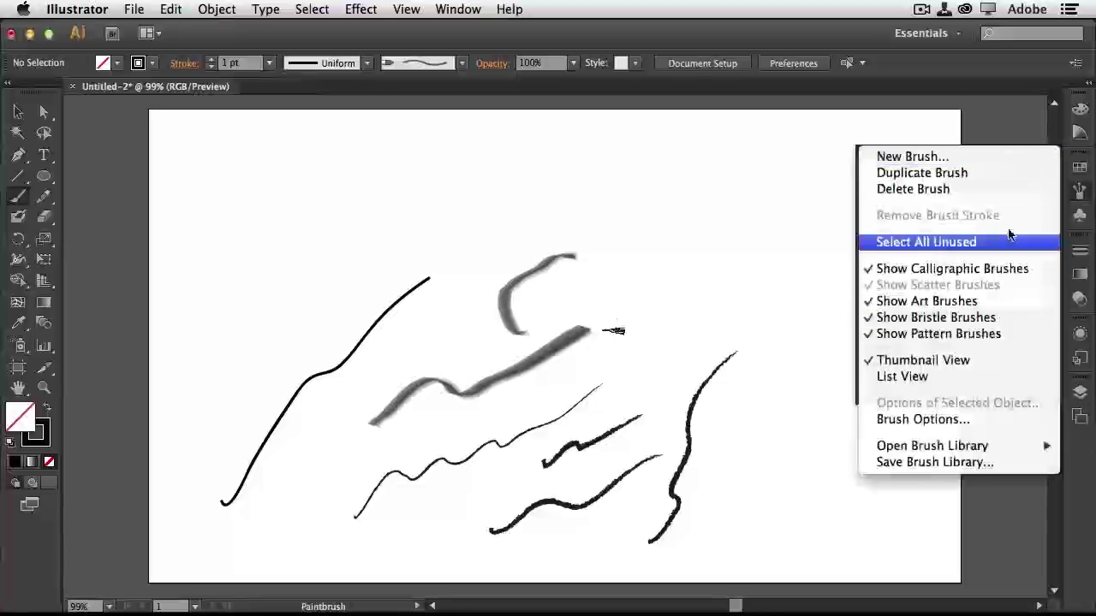
- Open the Decorative_Banners and Seals brush library and move it aside
{"action": "left_click", "coordinate": [1056, 143]}
{"action": "left_click", "coordinate": [1055, 155]}
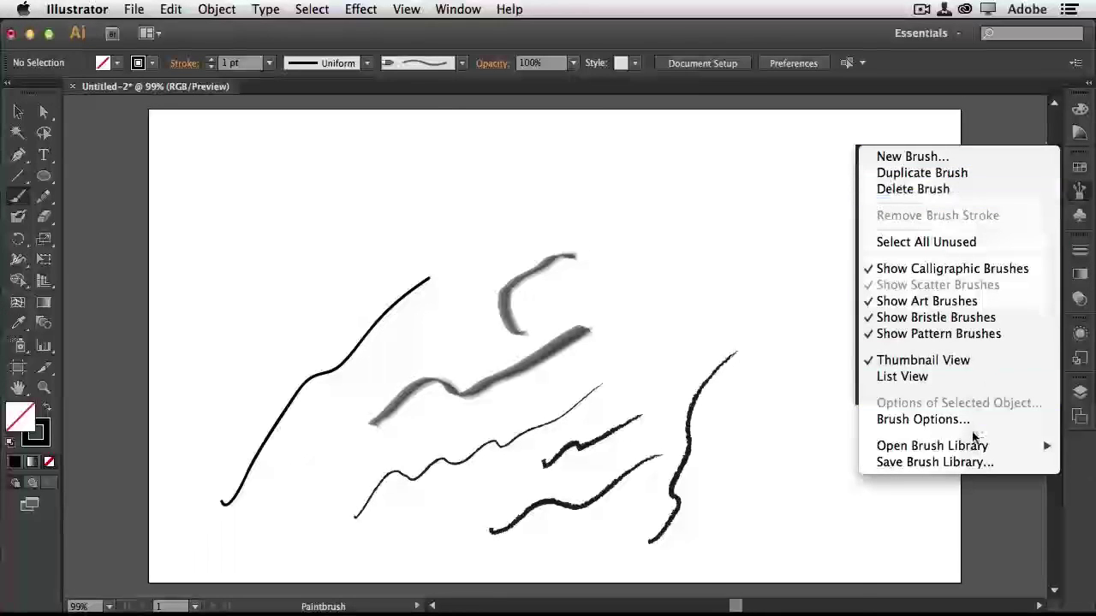
{"action": "mouse_move", "coordinate": [974, 451]}
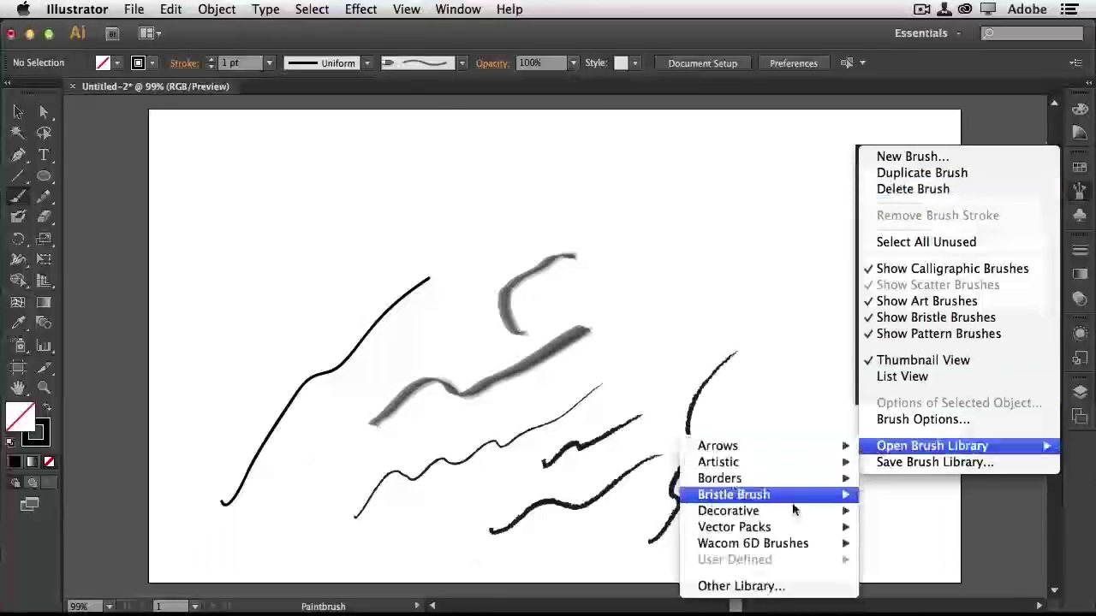
{"action": "mouse_move", "coordinate": [789, 524]}
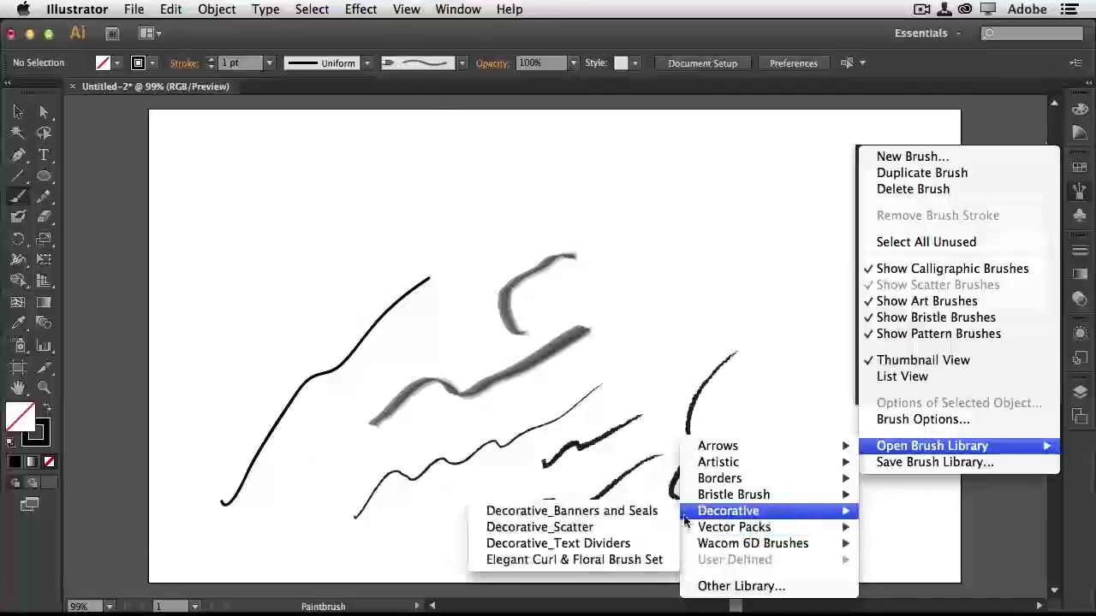
{"action": "left_click", "coordinate": [565, 511]}
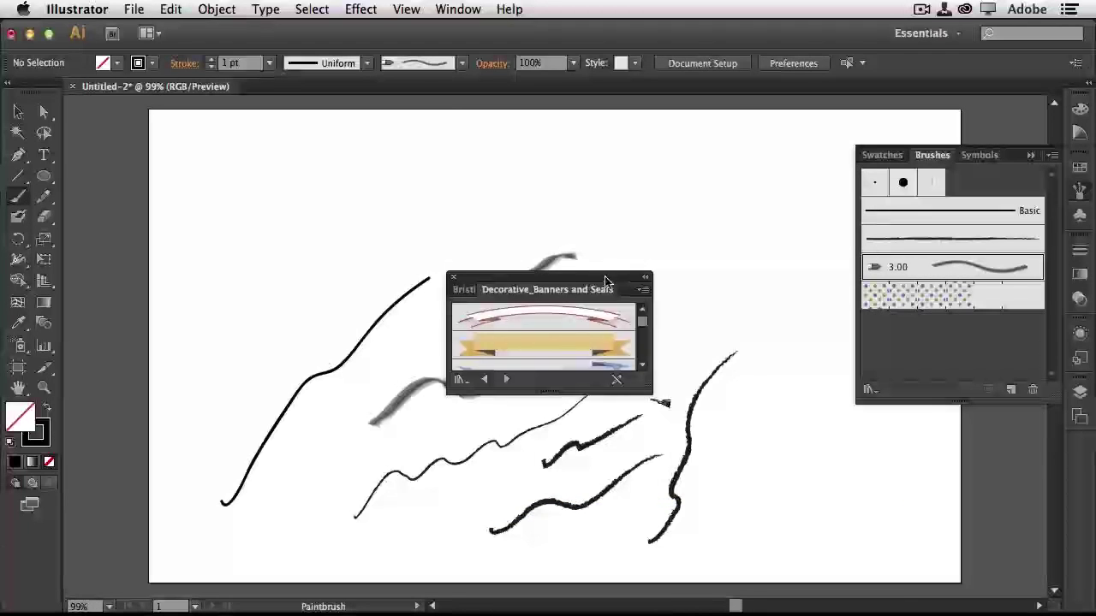
{"action": "left_click_drag", "start_coordinate": [605, 279], "coordinate": [939, 439]}
- Add the orange and red-outlined banner brushes and paint banners across the top
{"action": "left_click", "coordinate": [882, 502]}
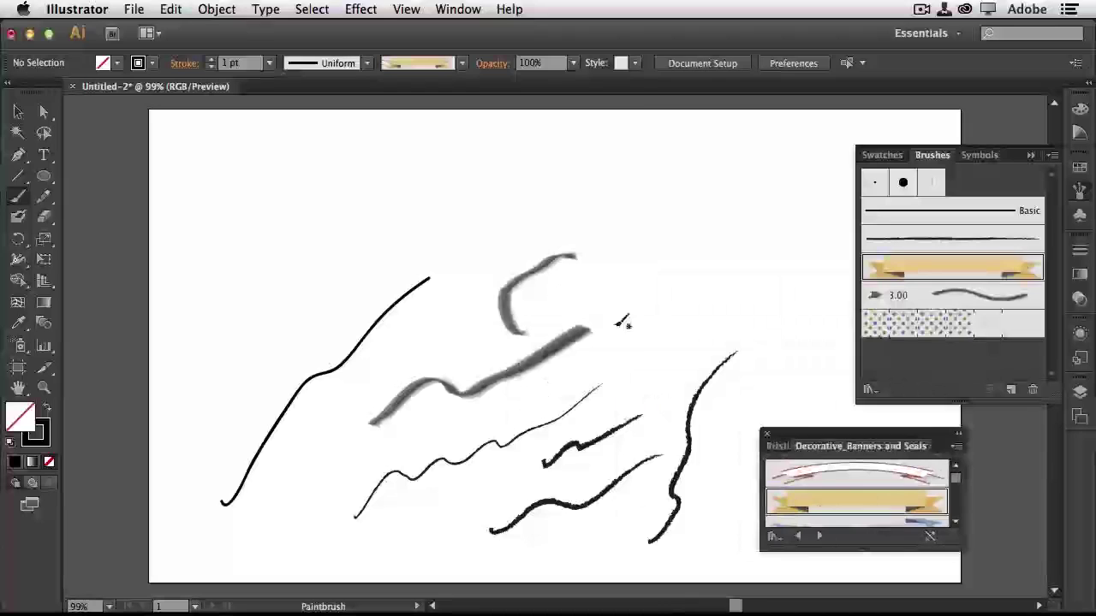
{"action": "left_click_drag", "start_coordinate": [482, 191], "coordinate": [510, 198]}
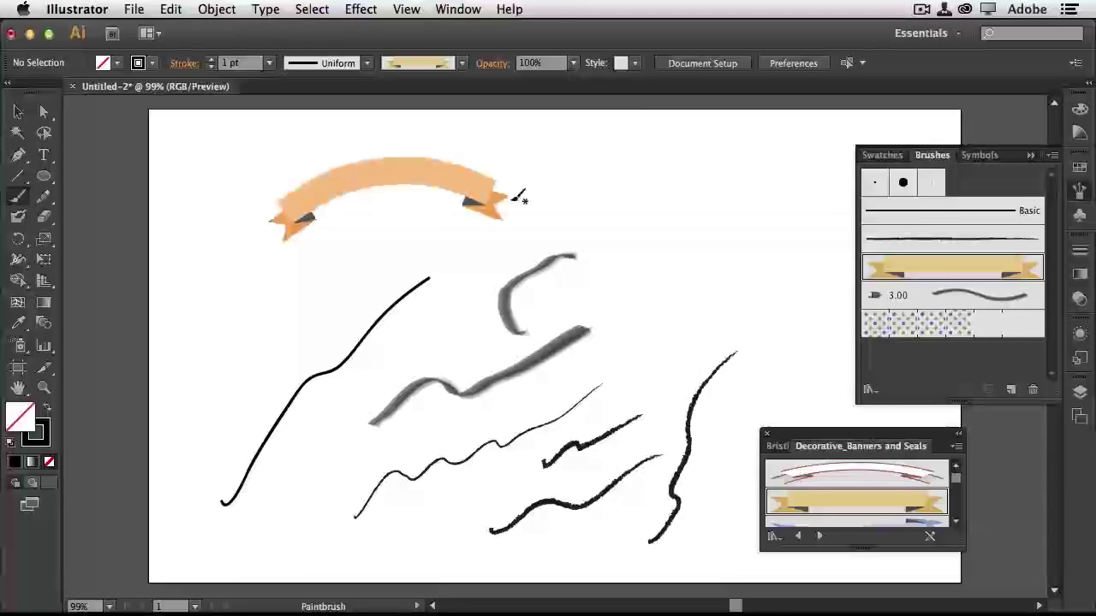
{"action": "left_click", "coordinate": [856, 471]}
{"action": "left_click_drag", "start_coordinate": [603, 205], "coordinate": [789, 194]}
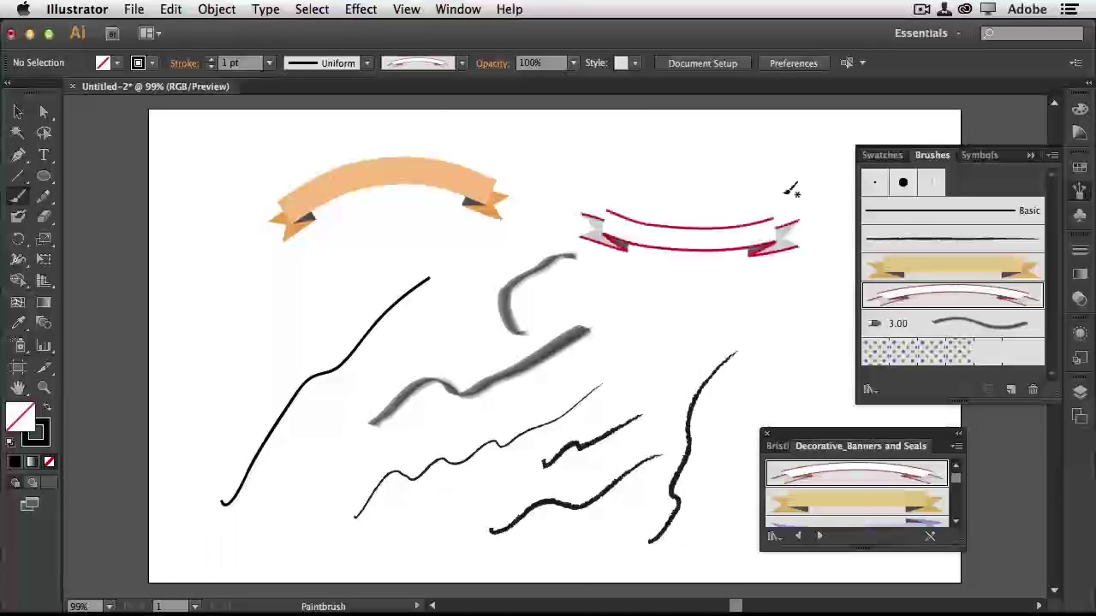
{"action": "scroll", "coordinate": [953, 483], "scroll_direction": "down", "scroll_amount": 5}
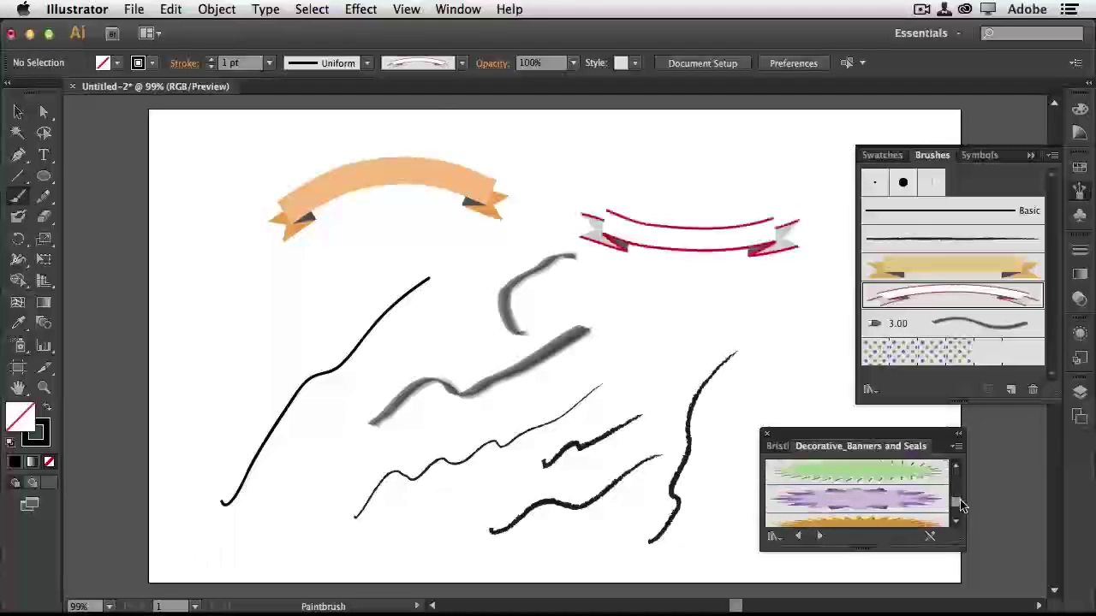
- Add the purple spiky seal brush and paint several seal shapes around the artboard
{"action": "left_click", "coordinate": [909, 493]}
{"action": "left_click_drag", "start_coordinate": [235, 313], "coordinate": [274, 295]}
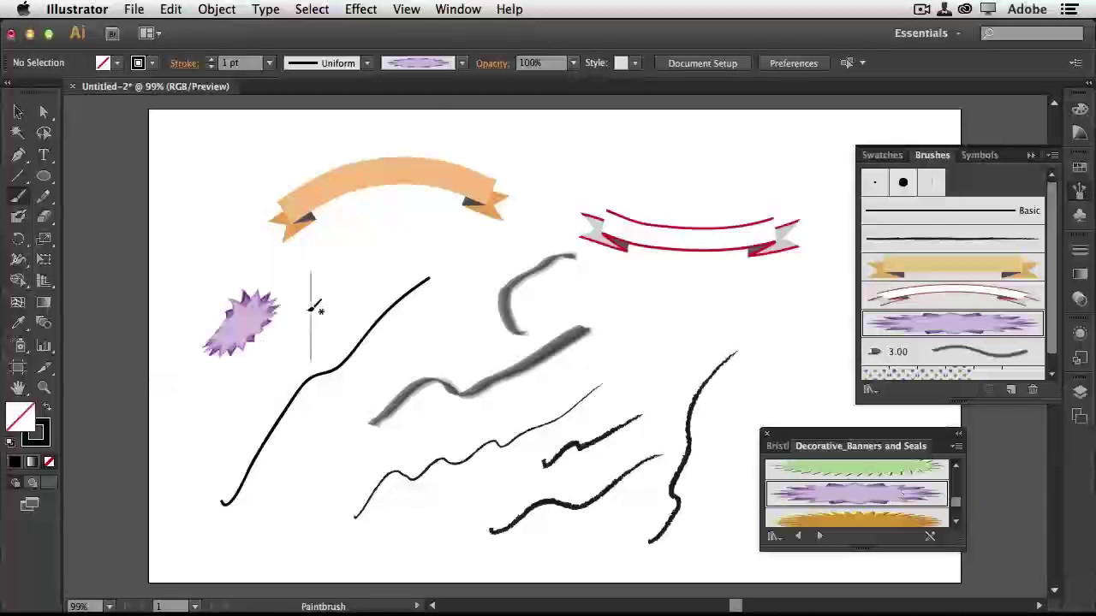
{"action": "left_click_drag", "start_coordinate": [377, 286], "coordinate": [485, 300]}
{"action": "left_click_drag", "start_coordinate": [638, 308], "coordinate": [681, 351]}
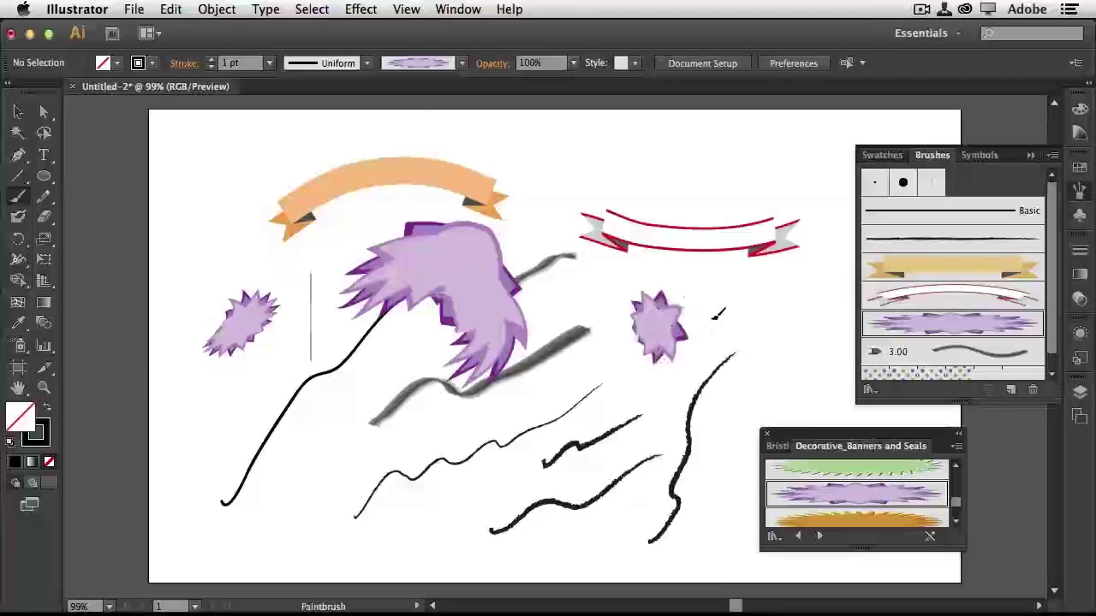
{"action": "left_click_drag", "start_coordinate": [689, 283], "coordinate": [743, 351]}
{"action": "left_click_drag", "start_coordinate": [397, 536], "coordinate": [431, 531]}
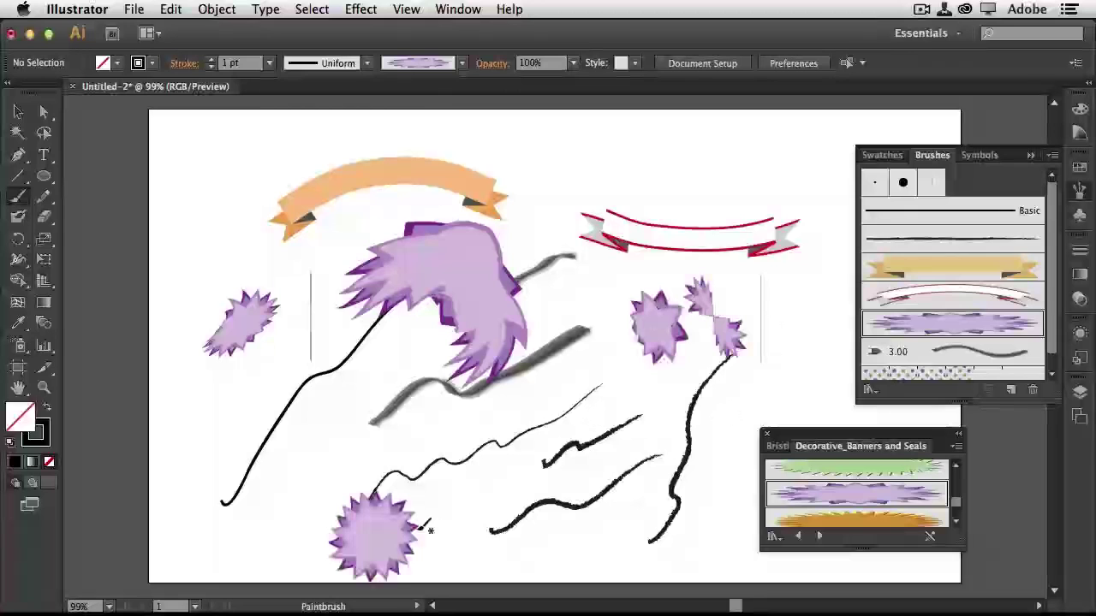
{"action": "left_click_drag", "start_coordinate": [306, 446], "coordinate": [309, 492]}
{"action": "left_click_drag", "start_coordinate": [441, 437], "coordinate": [443, 436]}
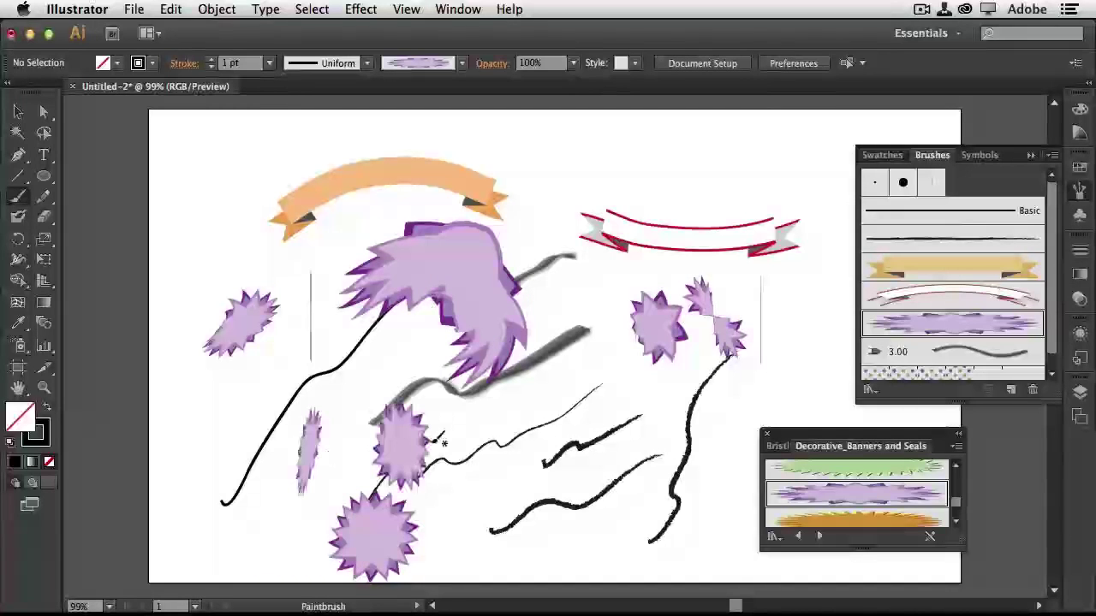
{"action": "scroll", "coordinate": [952, 507], "scroll_direction": "down", "scroll_amount": 3}
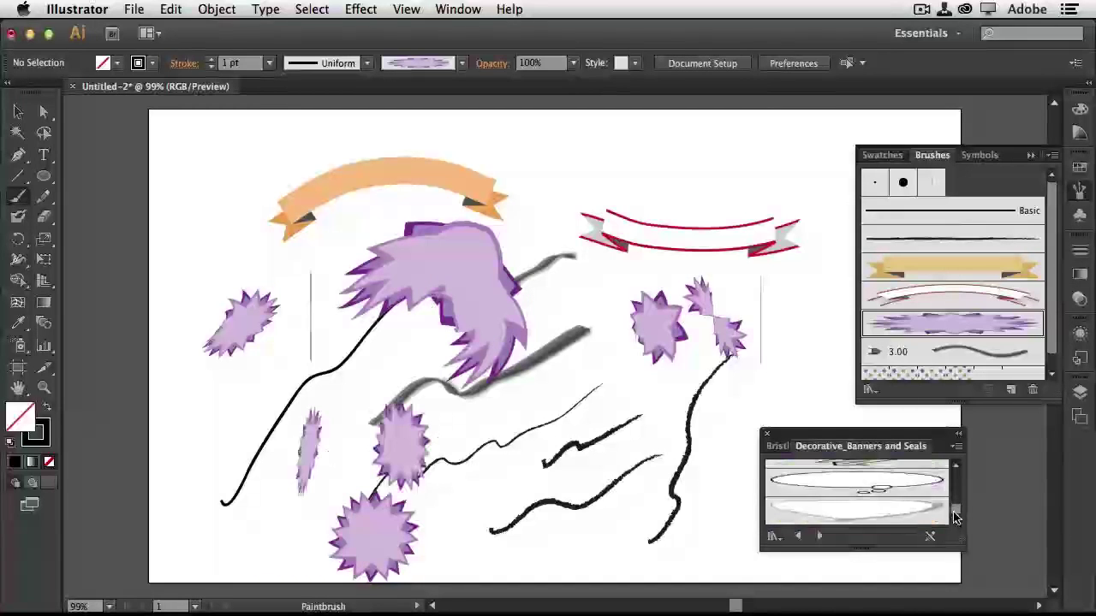
- Select all the painted artwork and delete it
{"action": "key", "text": "super+a"}
{"action": "key", "text": "Delete"}
{"action": "left_click", "coordinate": [953, 449]}
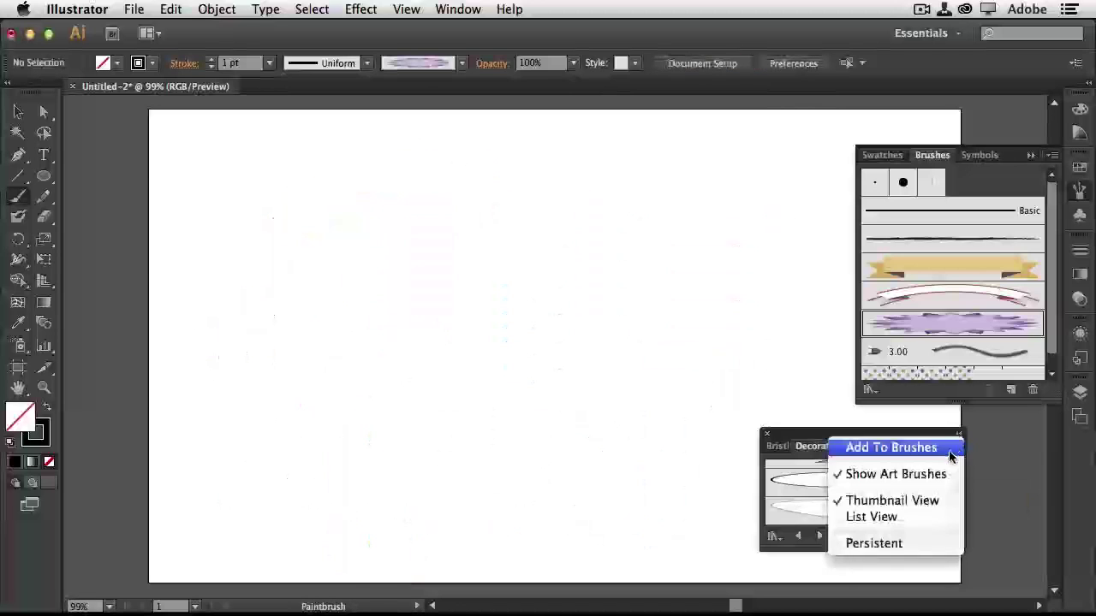
- Open the Bristle Brush Library and the Artistic_Calligraphic brush library
{"action": "left_click", "coordinate": [943, 431]}
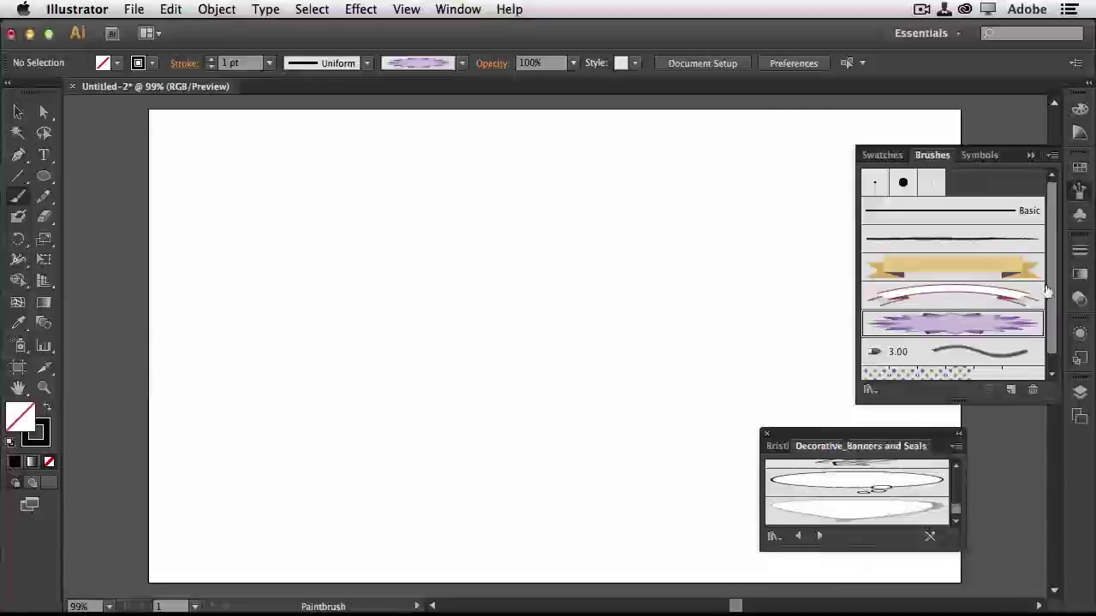
{"action": "left_click", "coordinate": [1054, 155]}
{"action": "mouse_move", "coordinate": [980, 446]}
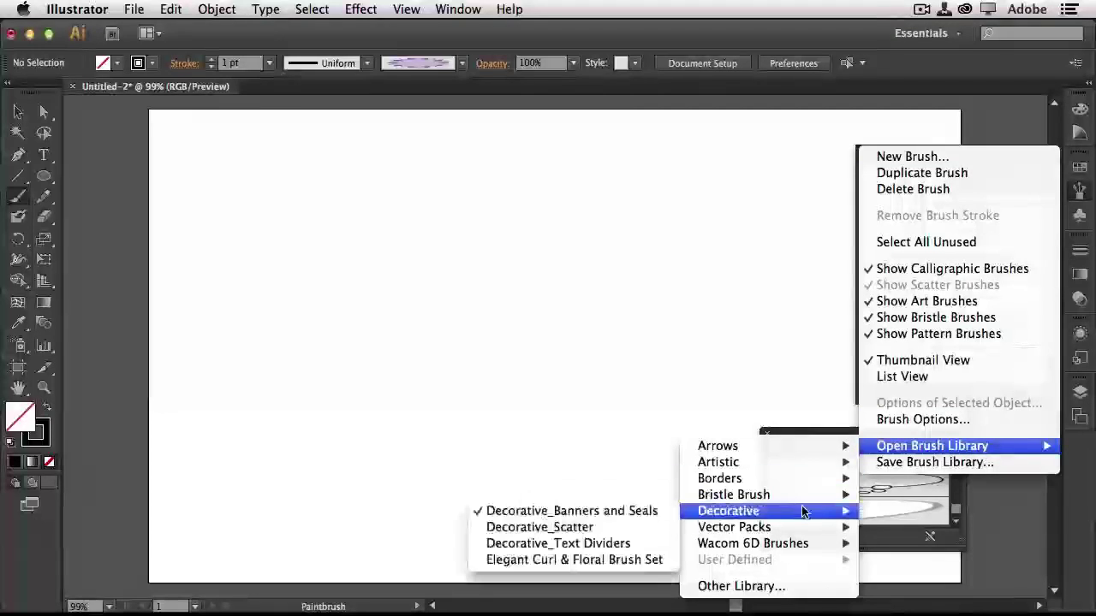
{"action": "mouse_move", "coordinate": [795, 498]}
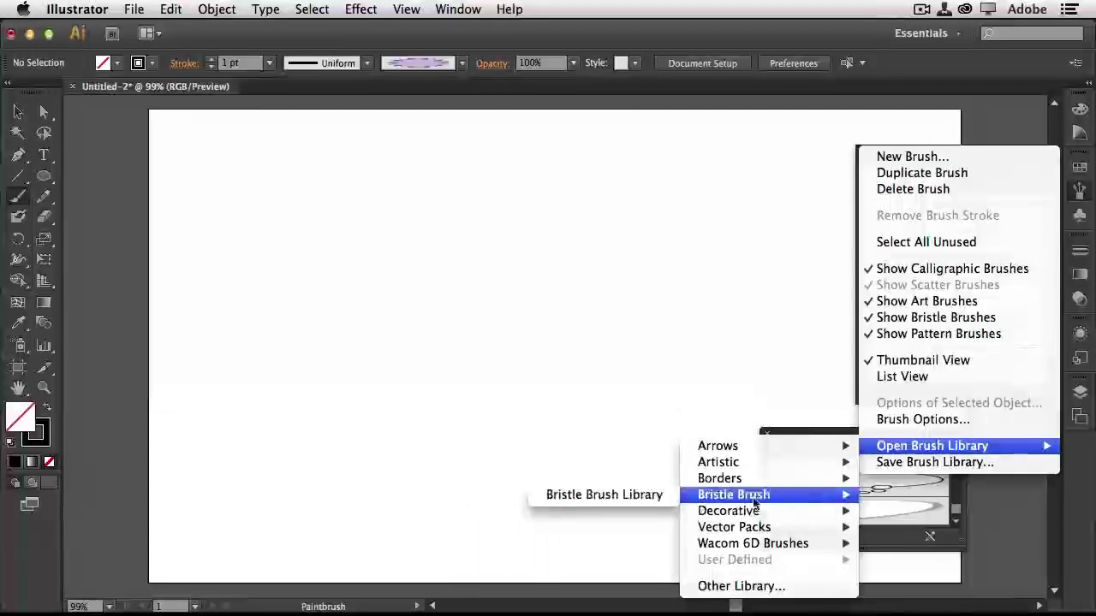
{"action": "left_click", "coordinate": [656, 495]}
{"action": "left_click", "coordinate": [1054, 155]}
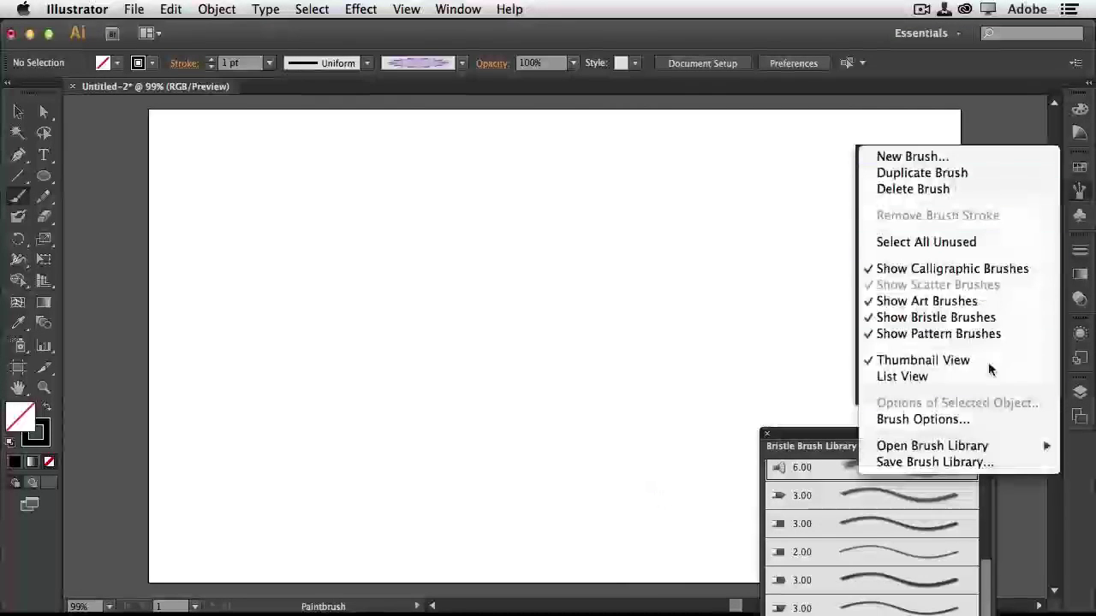
{"action": "mouse_move", "coordinate": [942, 446]}
{"action": "mouse_move", "coordinate": [805, 470]}
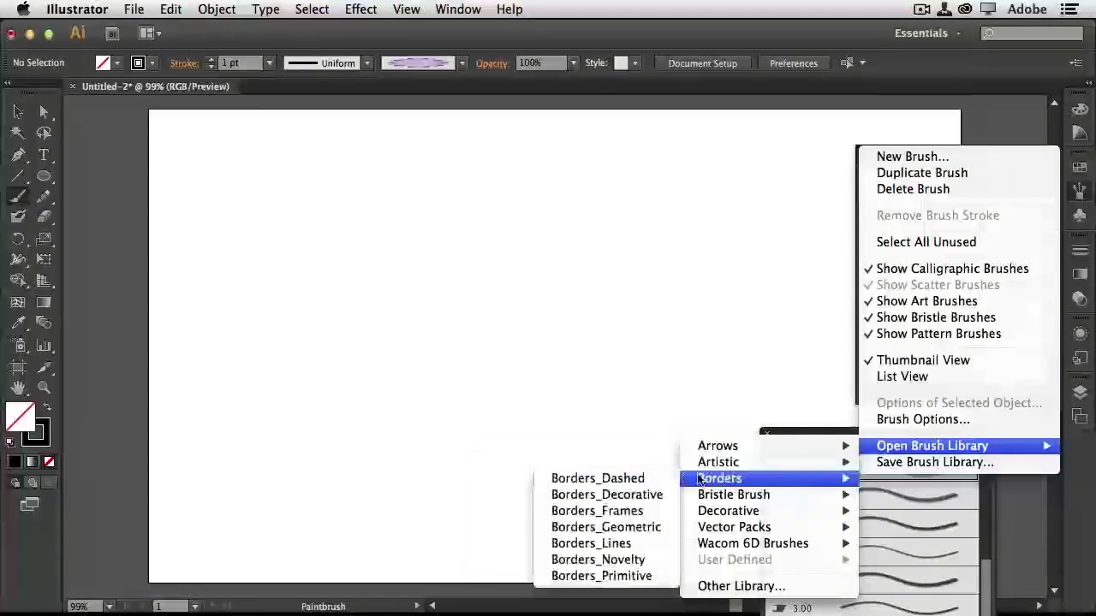
{"action": "mouse_move", "coordinate": [719, 480]}
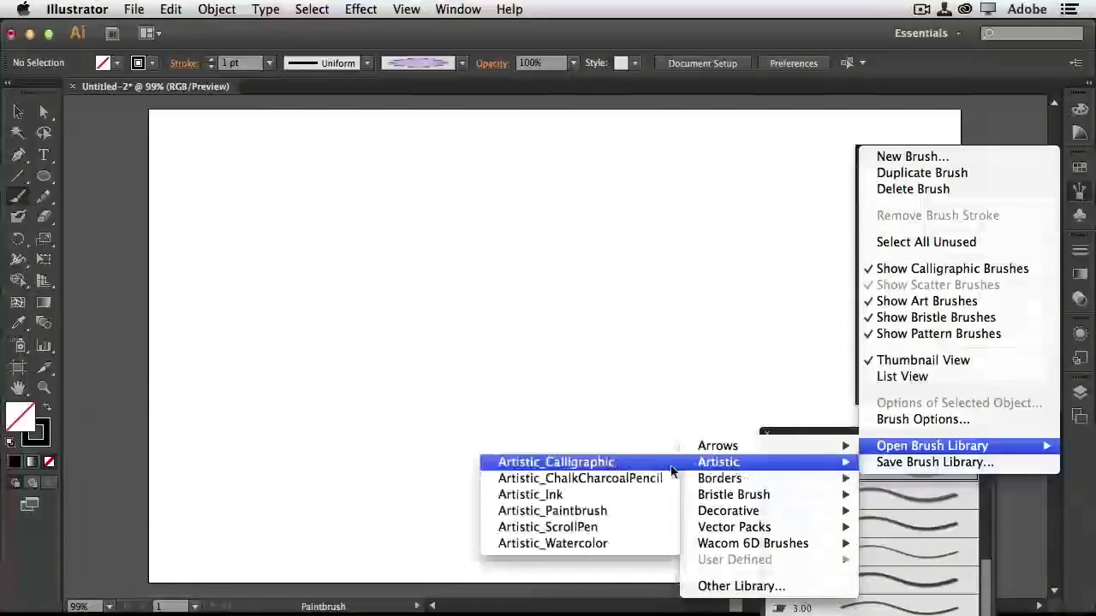
{"action": "left_click", "coordinate": [631, 467]}
- Add the 6.00 bristle brush and paint a grey diagonal bristle stroke
{"action": "left_click_drag", "start_coordinate": [918, 441], "coordinate": [817, 396]}
{"action": "left_click", "coordinate": [775, 401]}
{"action": "left_click", "coordinate": [848, 401]}
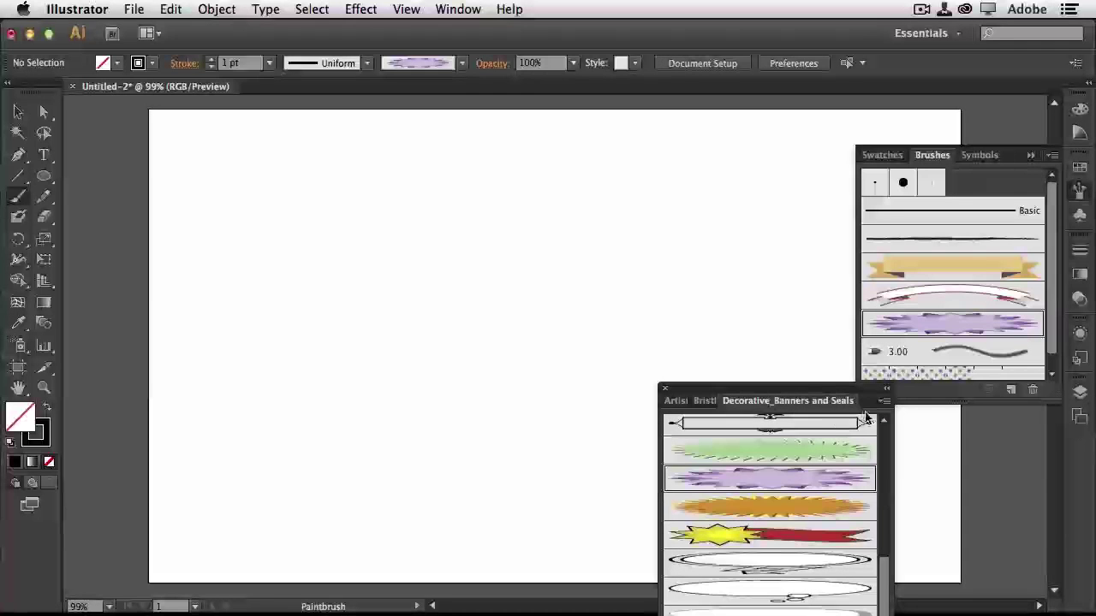
{"action": "left_click", "coordinate": [712, 403]}
{"action": "left_click", "coordinate": [766, 428]}
{"action": "mouse_move", "coordinate": [345, 509]}
{"action": "left_mouse_down"}
{"action": "mouse_move", "coordinate": [446, 471]}
{"action": "mouse_move", "coordinate": [562, 316]}
{"action": "left_mouse_up"}
- Add the 50 pt calligraphic brush, paint two black strokes, then browse the banner brushes
{"action": "left_click", "coordinate": [680, 402]}
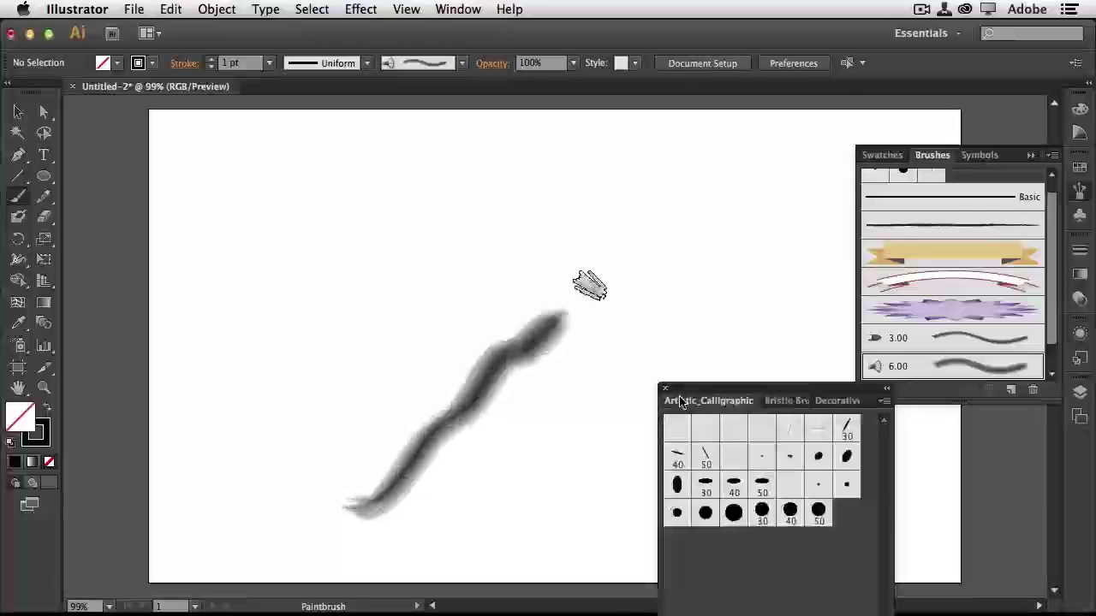
{"action": "left_click", "coordinate": [706, 456]}
{"action": "left_click_drag", "start_coordinate": [272, 452], "coordinate": [474, 304]}
{"action": "left_click_drag", "start_coordinate": [209, 305], "coordinate": [567, 204]}
{"action": "left_click", "coordinate": [837, 401]}
{"action": "left_click", "coordinate": [885, 469]}
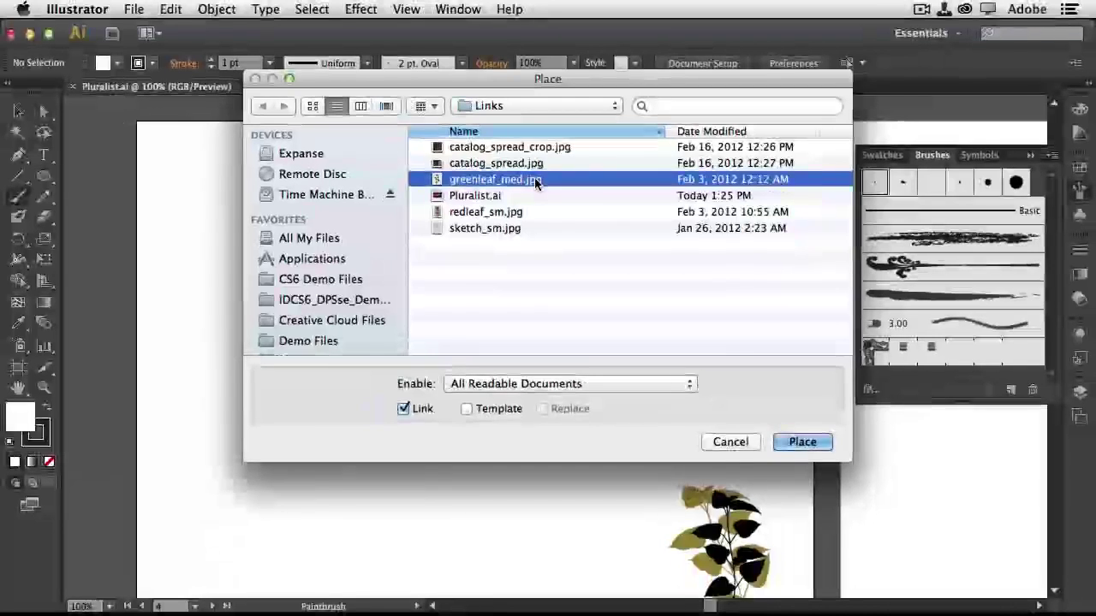
- Place greenleaf_med.jpg on the artboard as a linked image
{"action": "double_click", "coordinate": [539, 190]}
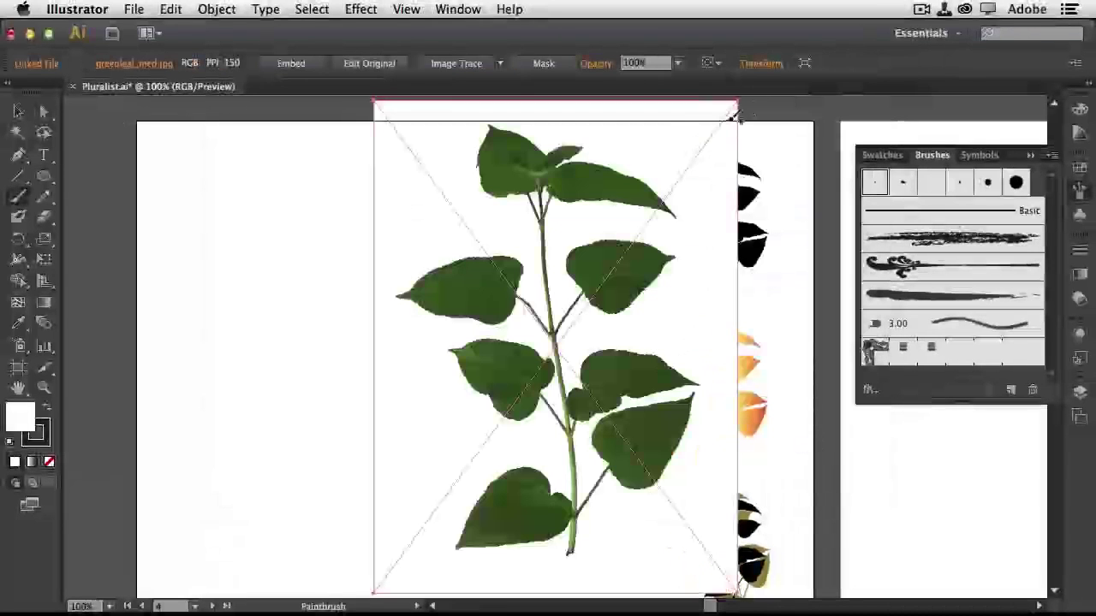
- Scale the leafy stem photo down and move it up and to the left
{"action": "left_click", "coordinate": [18, 111]}
{"action": "left_click_drag", "start_coordinate": [738, 101], "coordinate": [597, 291]}
{"action": "left_click_drag", "start_coordinate": [540, 463], "coordinate": [388, 372]}
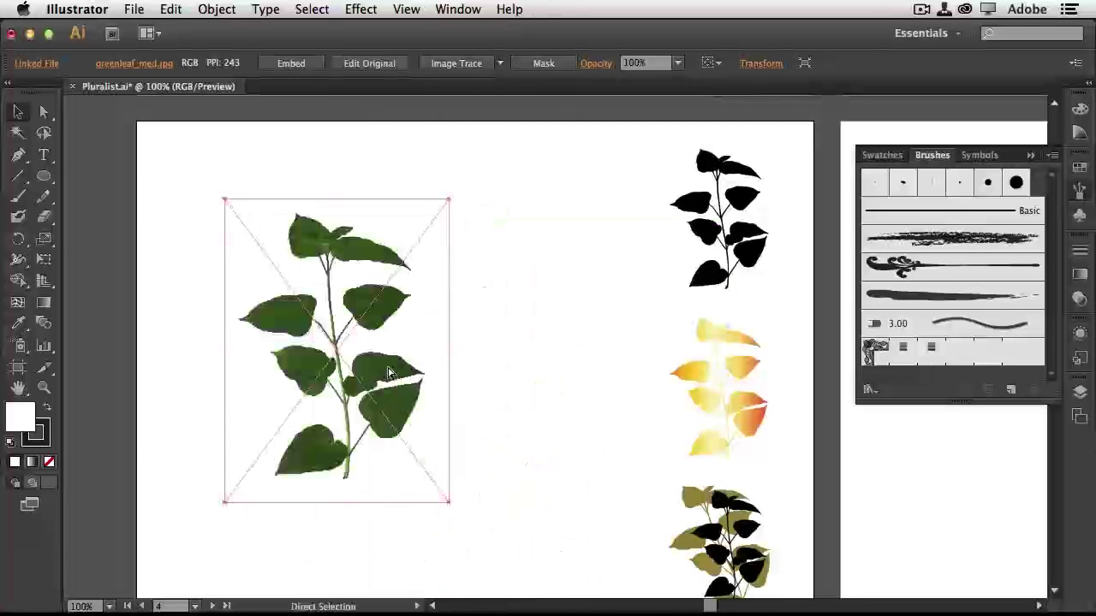
- Zoom in to inspect the leaf edges, then close the brushes collection
{"action": "scroll", "coordinate": [391, 381], "scroll_direction": "up", "scroll_amount": 4}
{"action": "key", "text": "a"}
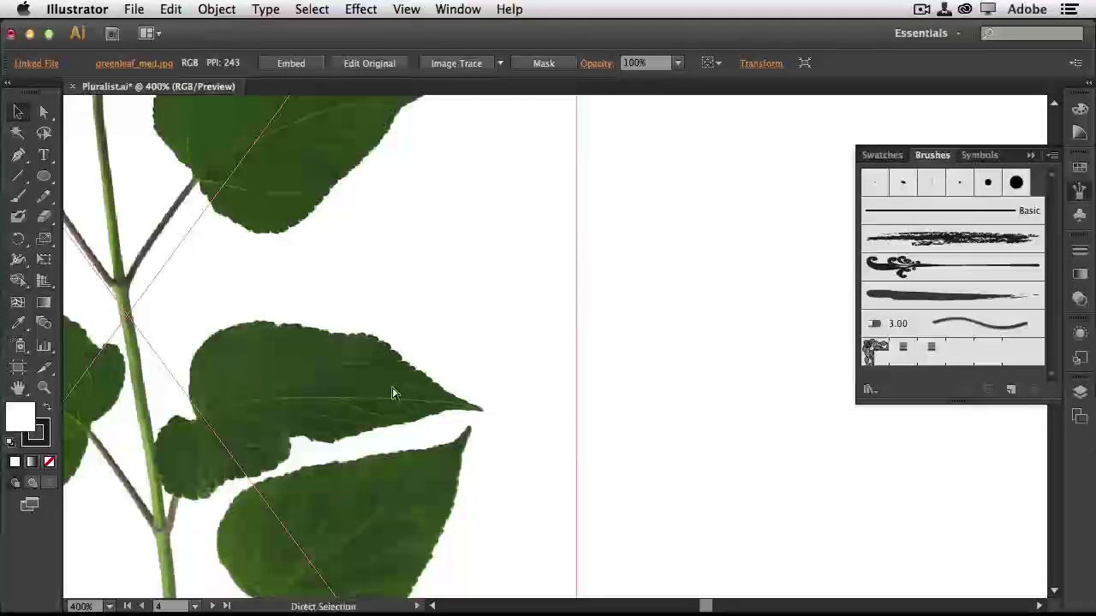
{"action": "scroll", "coordinate": [392, 394], "scroll_direction": "up", "scroll_amount": 3}
{"action": "left_click_drag", "start_coordinate": [289, 492], "coordinate": [642, 387]}
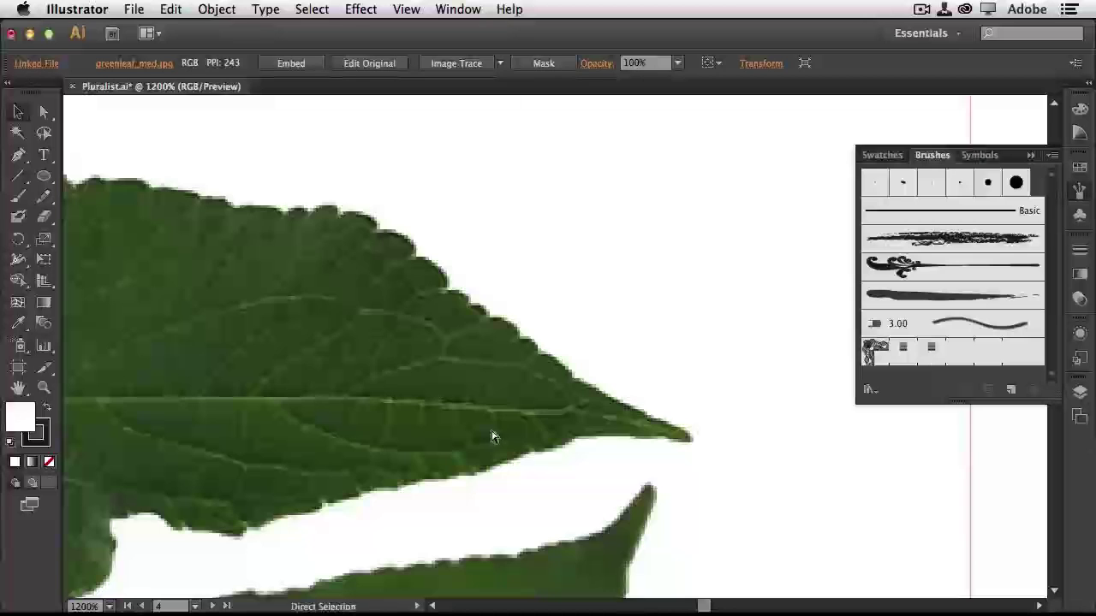
{"action": "scroll", "coordinate": [492, 437], "scroll_direction": "down", "scroll_amount": 5}
{"action": "scroll", "coordinate": [492, 437], "scroll_direction": "down", "scroll_amount": 2}
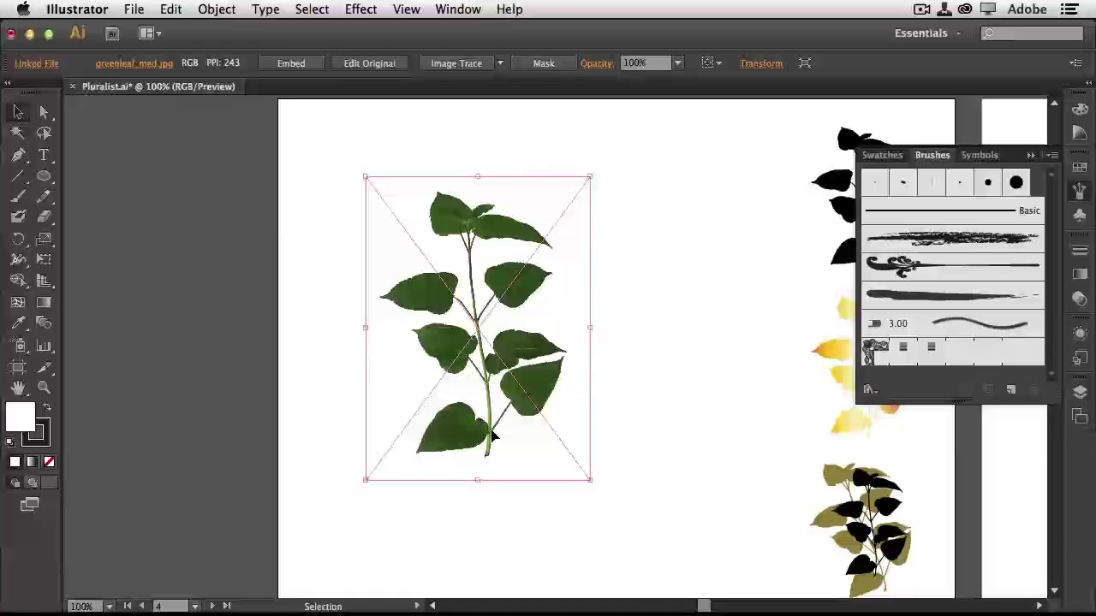
{"action": "left_click", "coordinate": [1030, 155]}
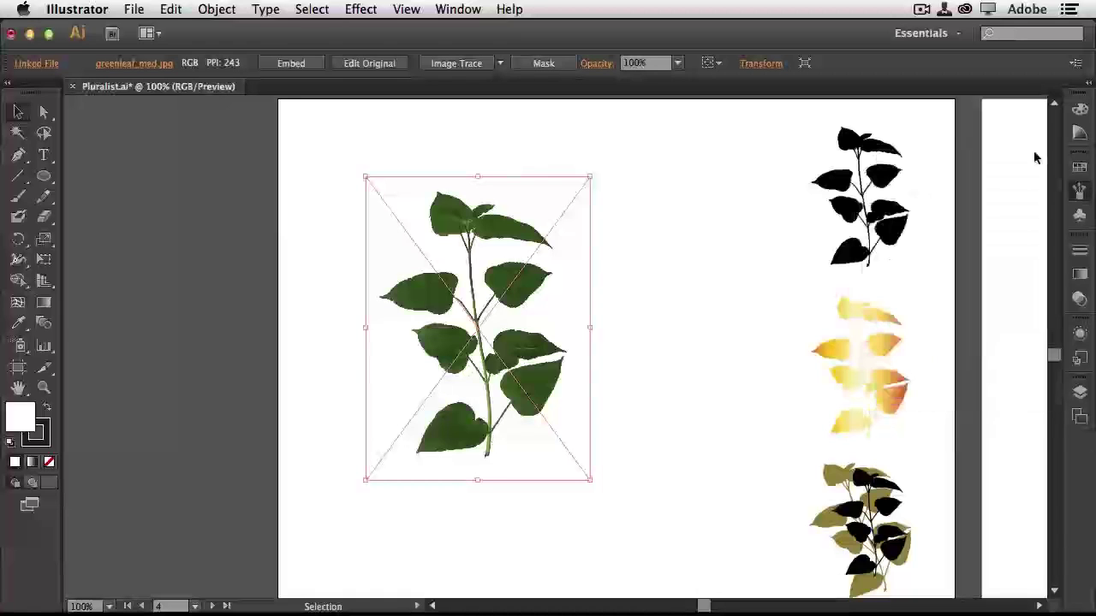
- Open the Image Trace panel from the Window menu and move it right of the photo
{"action": "left_click", "coordinate": [463, 10]}
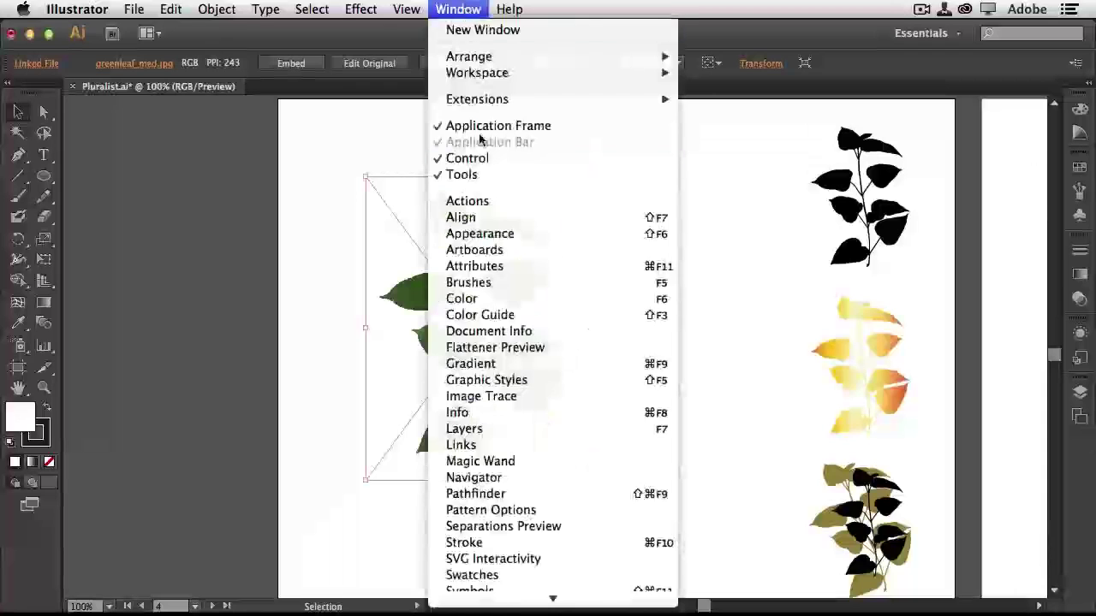
{"action": "scroll", "coordinate": [548, 385], "scroll_direction": "down", "scroll_amount": 5}
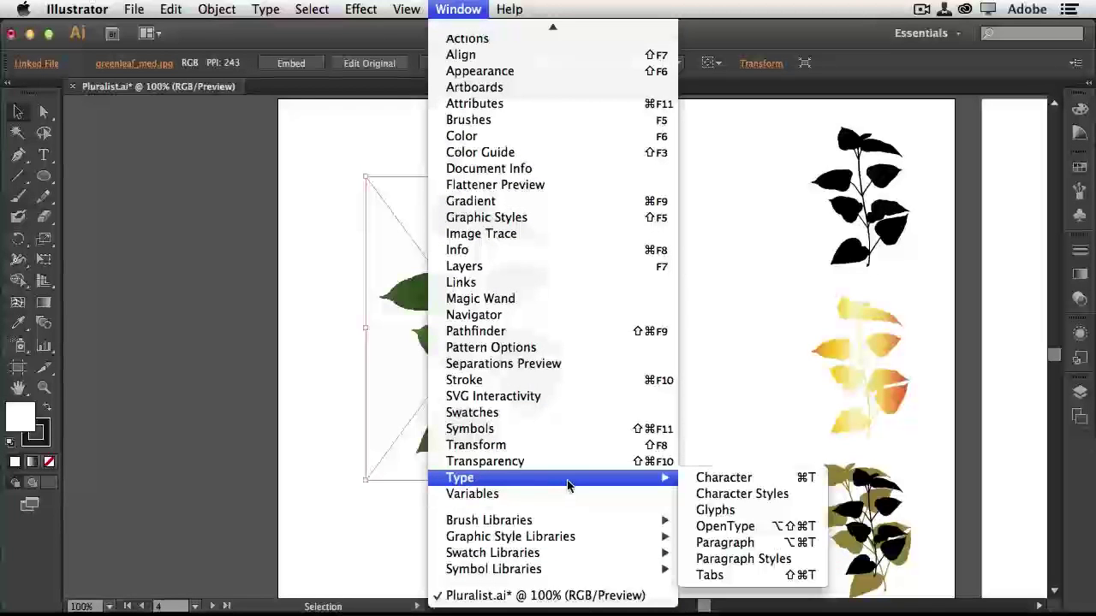
{"action": "left_click", "coordinate": [561, 233]}
{"action": "left_click_drag", "start_coordinate": [757, 199], "coordinate": [933, 160]}
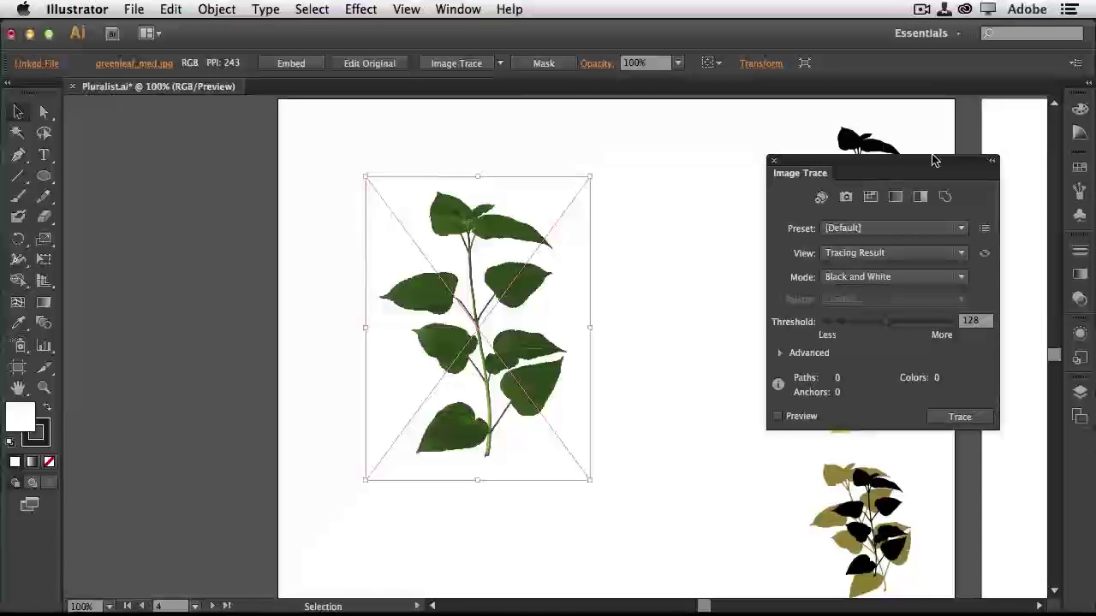
{"action": "left_click", "coordinate": [927, 228]}
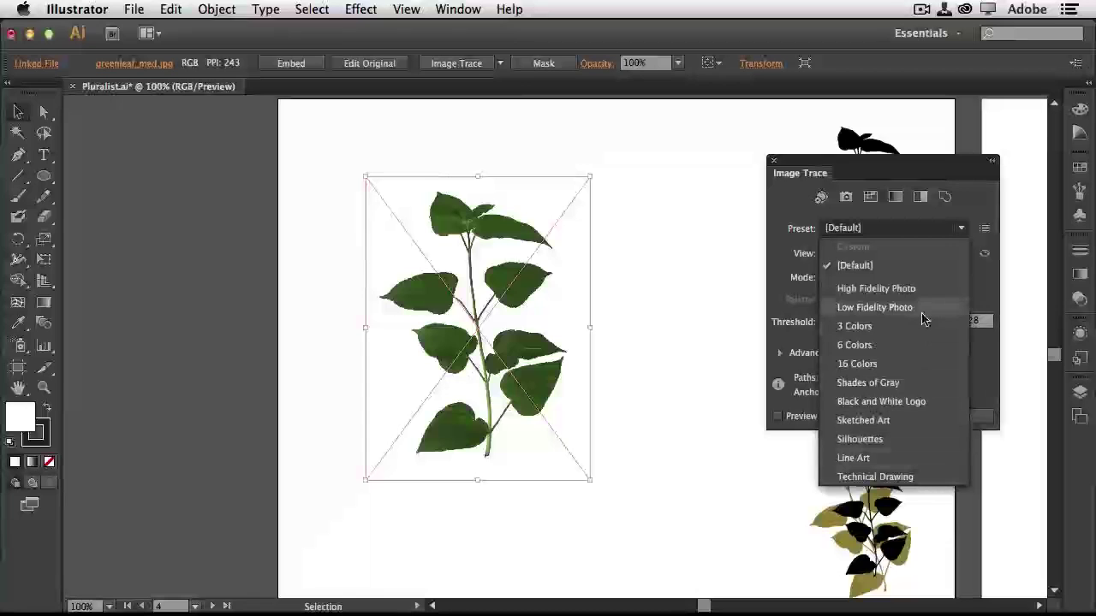
- Trace the leaf photo with Low Fidelity Photo, then with Shades of Gray
{"action": "left_click", "coordinate": [875, 308]}
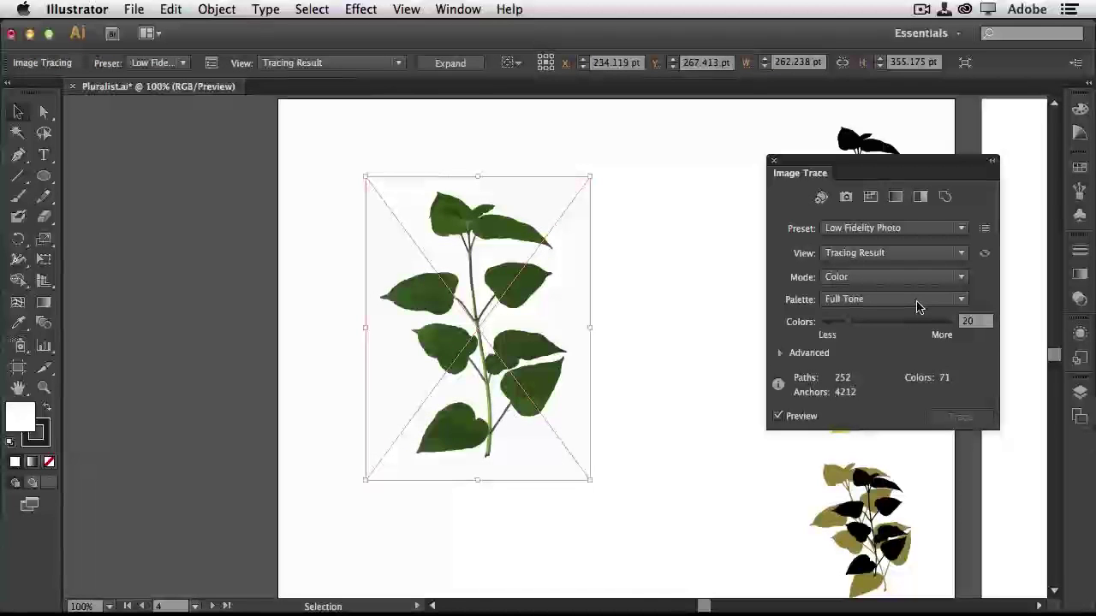
{"action": "scroll", "coordinate": [473, 348], "scroll_direction": "up", "scroll_amount": 6}
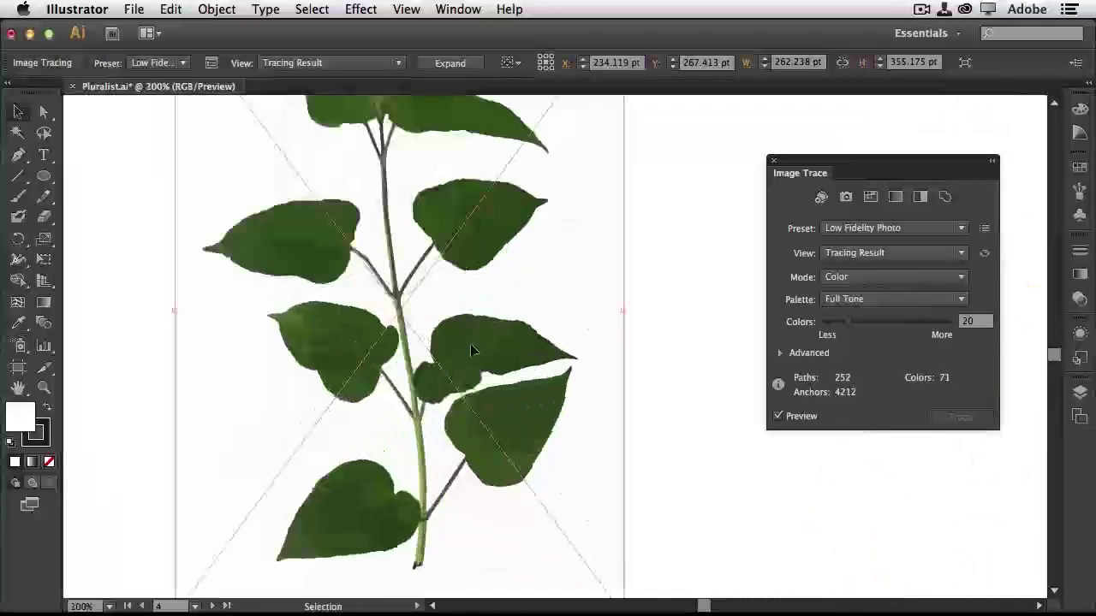
{"action": "scroll", "coordinate": [488, 381], "scroll_direction": "up", "scroll_amount": 6}
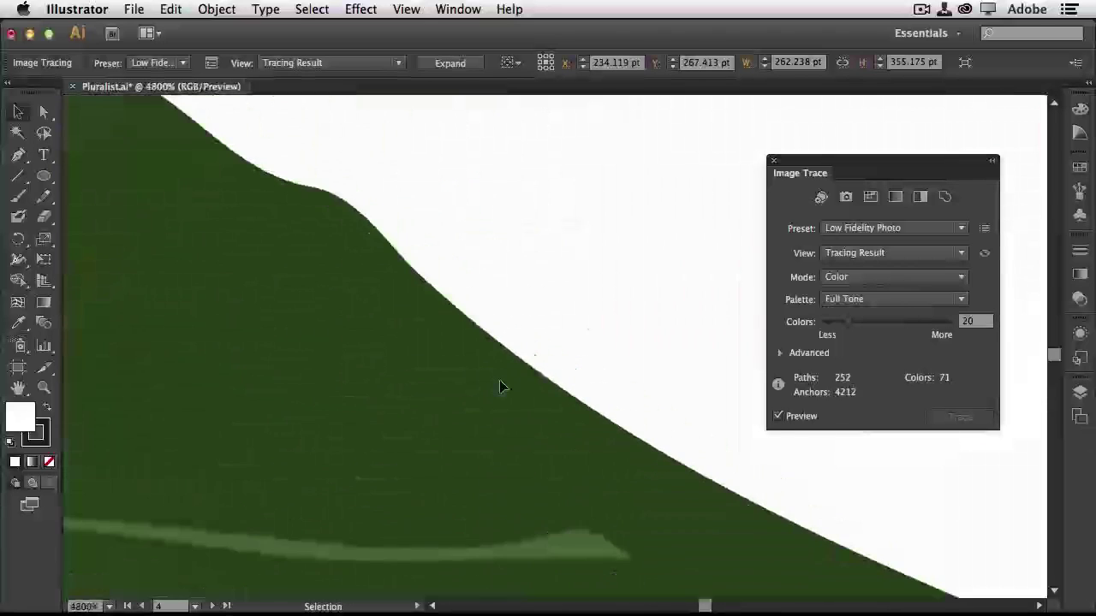
{"action": "scroll", "coordinate": [500, 388], "scroll_direction": "down", "scroll_amount": 10}
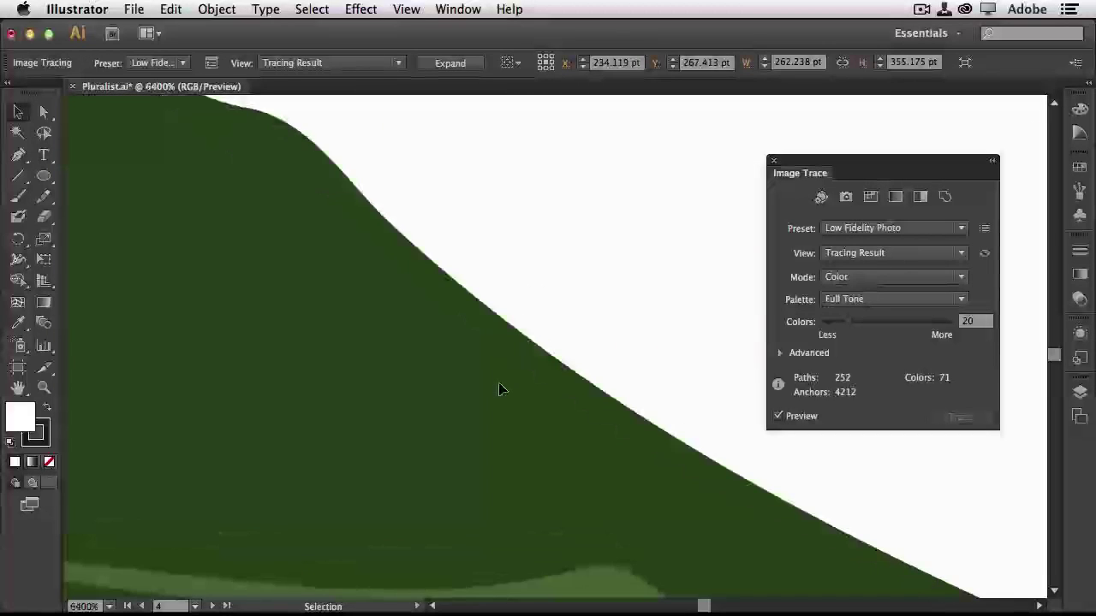
{"action": "scroll", "coordinate": [501, 388], "scroll_direction": "down", "scroll_amount": 1}
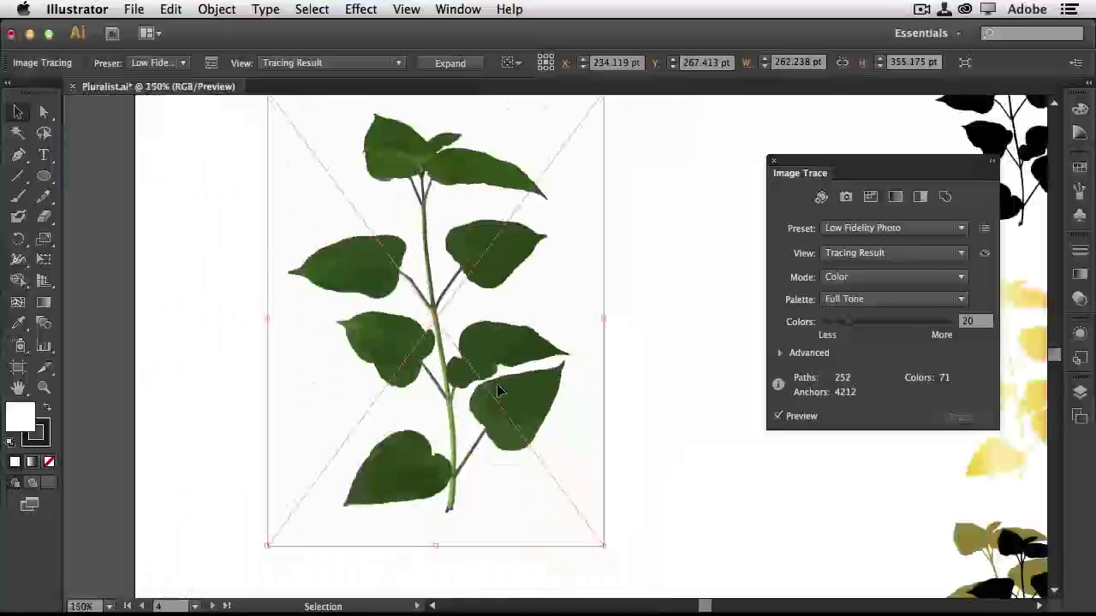
{"action": "scroll", "coordinate": [495, 388], "scroll_direction": "down", "scroll_amount": 1}
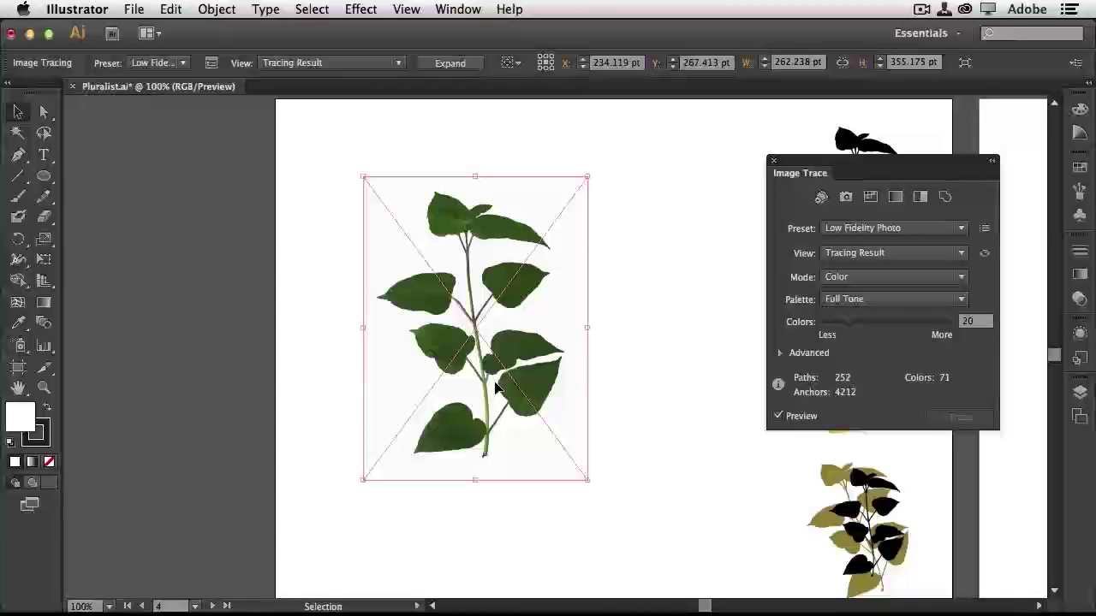
{"action": "left_click", "coordinate": [890, 228]}
{"action": "left_click", "coordinate": [906, 383]}
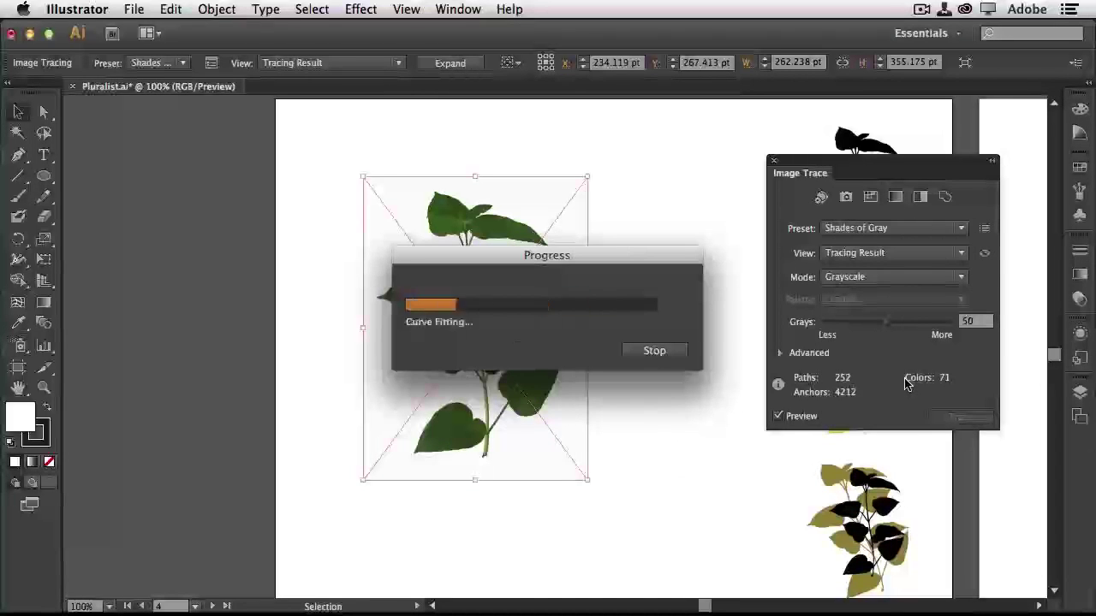
- Try Black and White mode and Line Art, then settle on Silhouettes and expand the trace
{"action": "scroll", "coordinate": [524, 359], "scroll_direction": "up", "scroll_amount": 6}
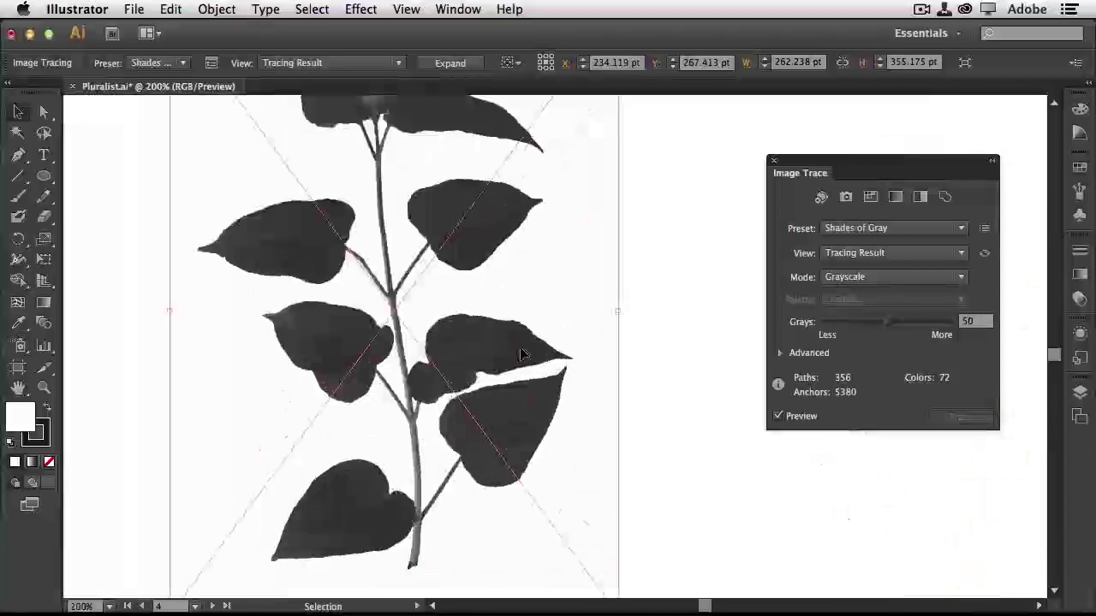
{"action": "scroll", "coordinate": [524, 360], "scroll_direction": "down", "scroll_amount": 5}
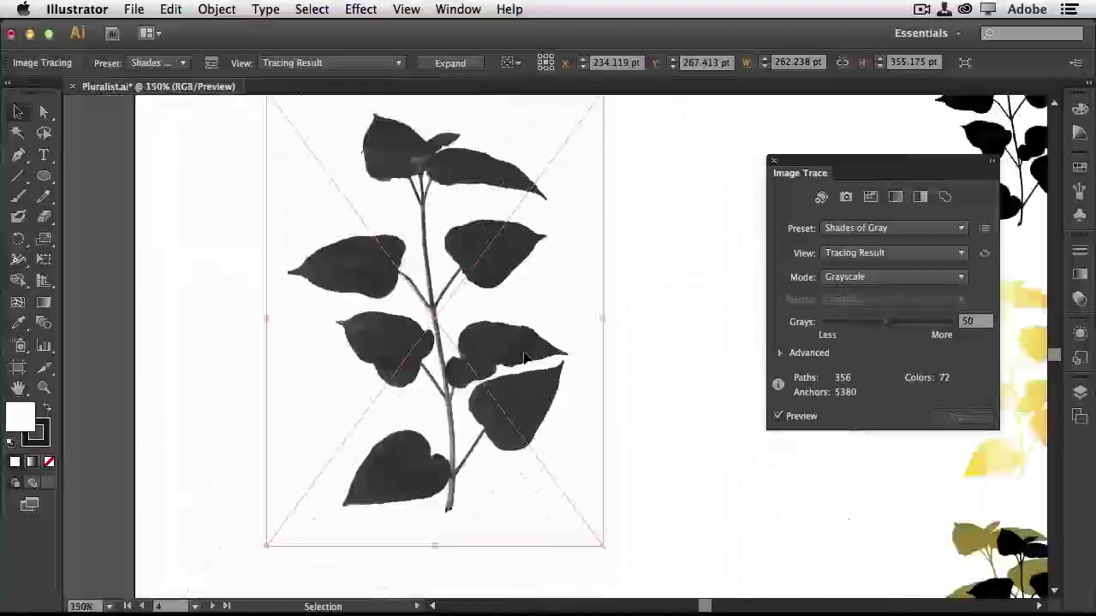
{"action": "left_click", "coordinate": [899, 277]}
{"action": "left_click", "coordinate": [896, 331]}
{"action": "left_click", "coordinate": [897, 229]}
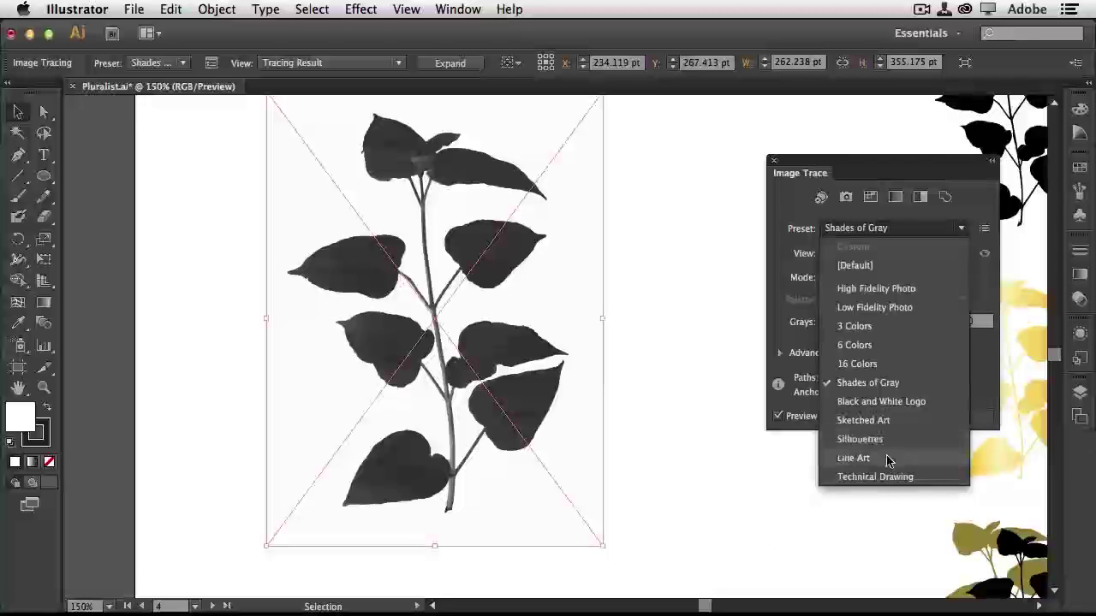
{"action": "key", "text": "Escape"}
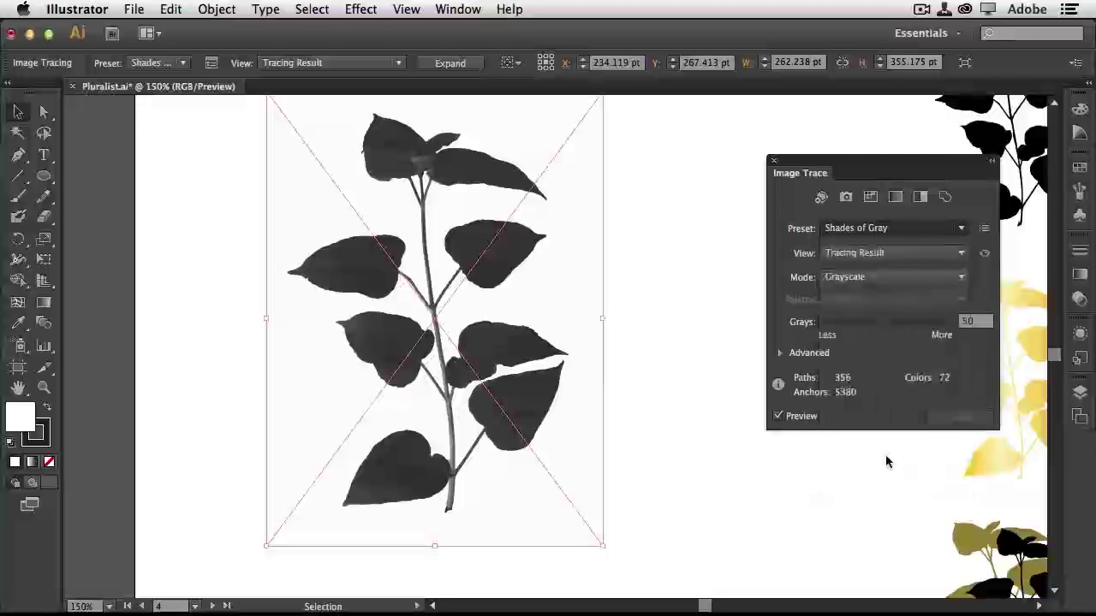
{"action": "left_click", "coordinate": [908, 228]}
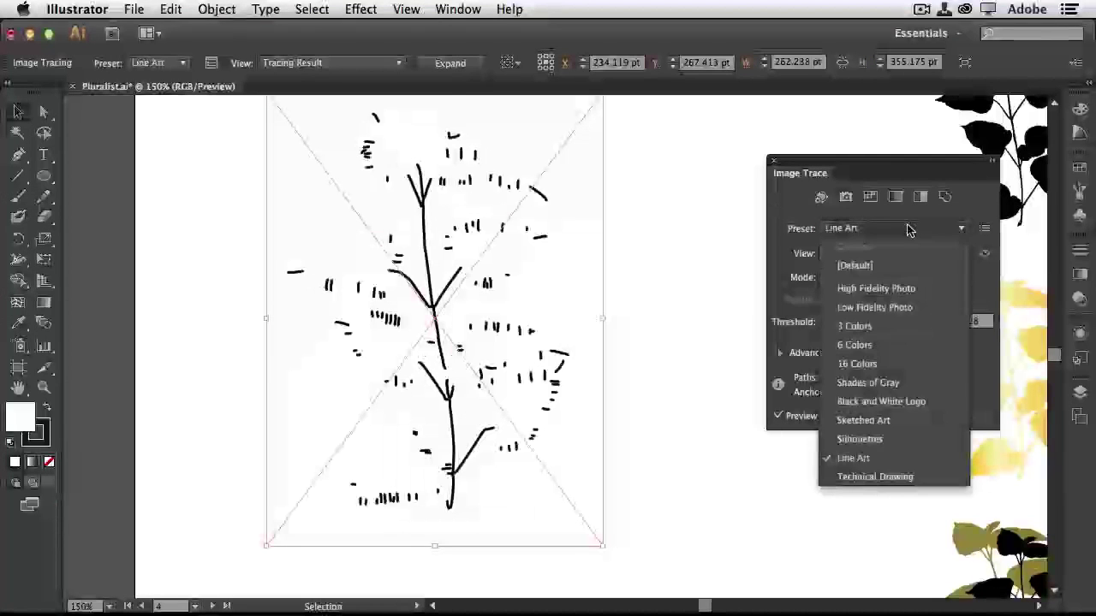
{"action": "left_click", "coordinate": [884, 445]}
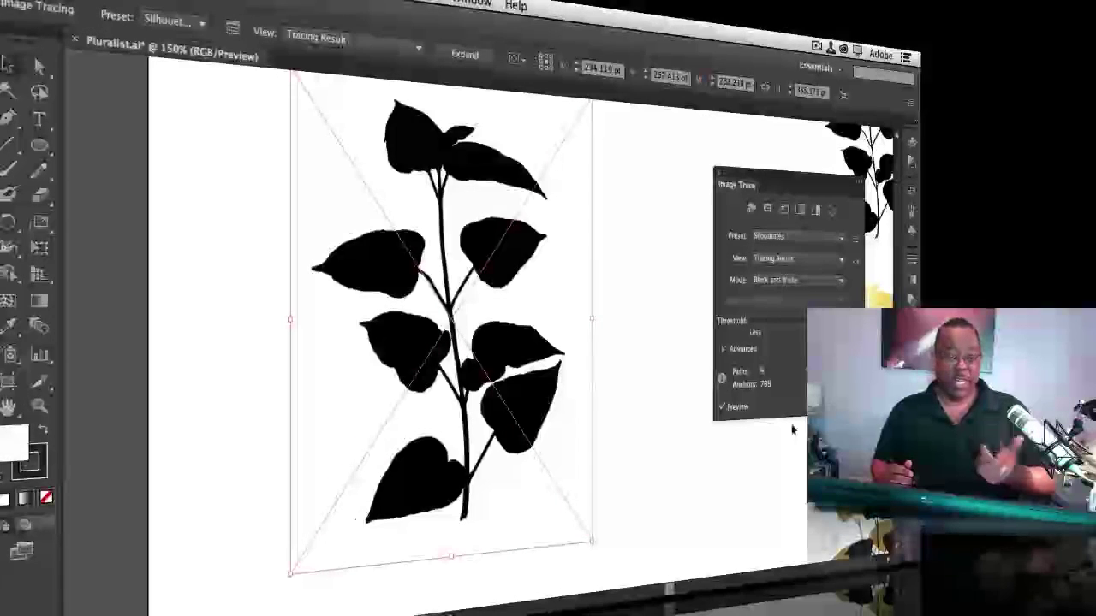
{"action": "left_click", "coordinate": [476, 58]}
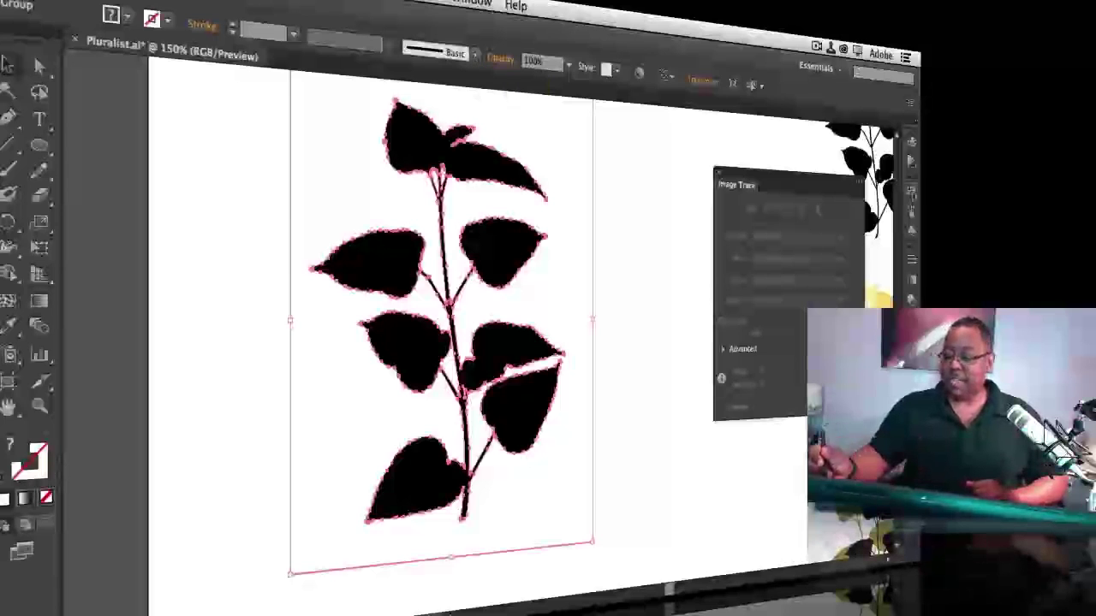
- Test a grey fill on the traced leaves from Swatches, then undo it
{"action": "left_click", "coordinate": [910, 161]}
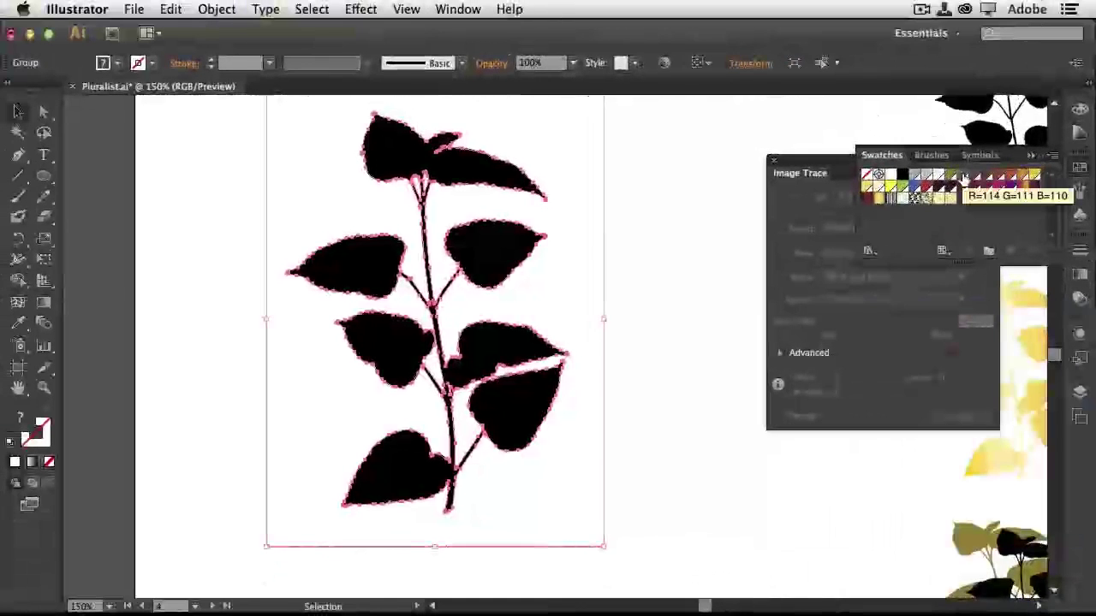
{"action": "left_click", "coordinate": [964, 177]}
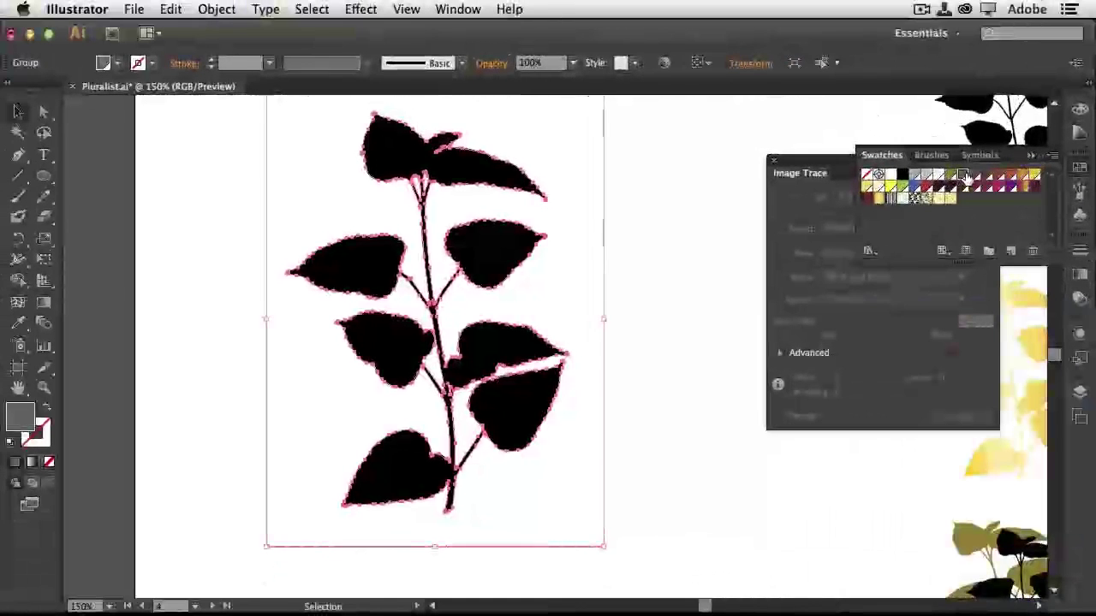
{"action": "key", "text": "ctrl+z"}
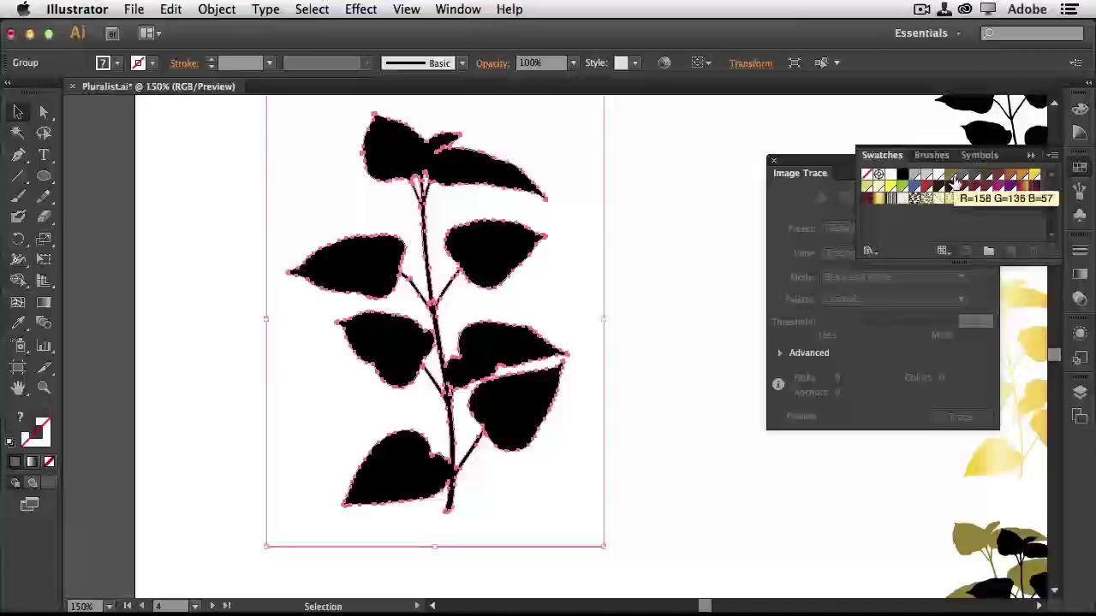
- Isolate the leaf group, try grey, olive, maroon and crimson, and settle on magenta
{"action": "double_click", "coordinate": [406, 157]}
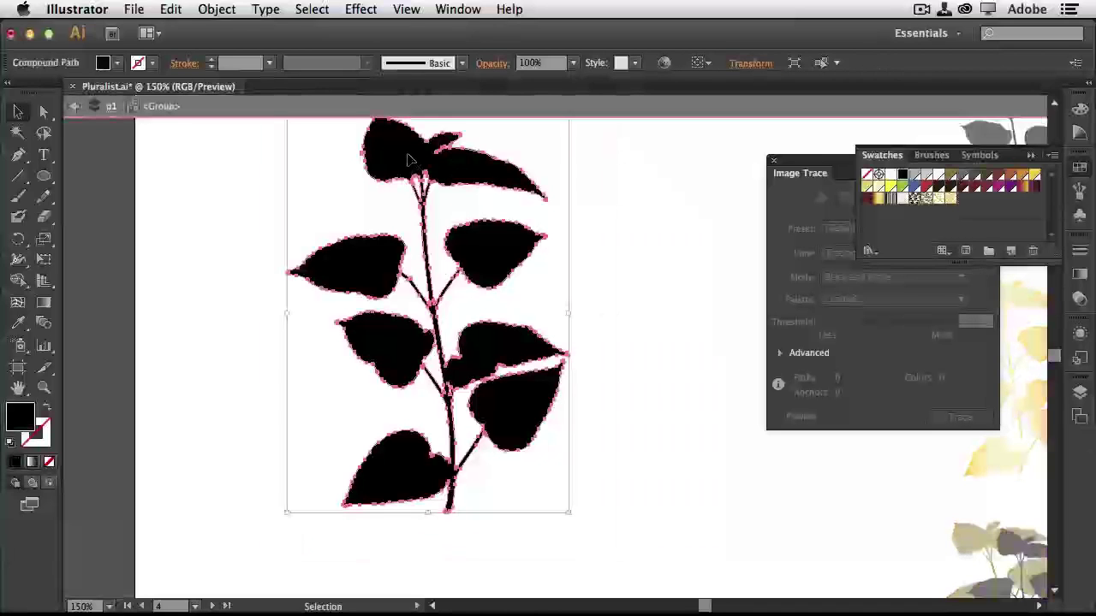
{"action": "left_click", "coordinate": [963, 178]}
{"action": "left_click", "coordinate": [951, 175]}
{"action": "left_click", "coordinate": [964, 178]}
{"action": "left_click", "coordinate": [974, 185]}
{"action": "left_click", "coordinate": [983, 186]}
{"action": "left_click", "coordinate": [988, 188]}
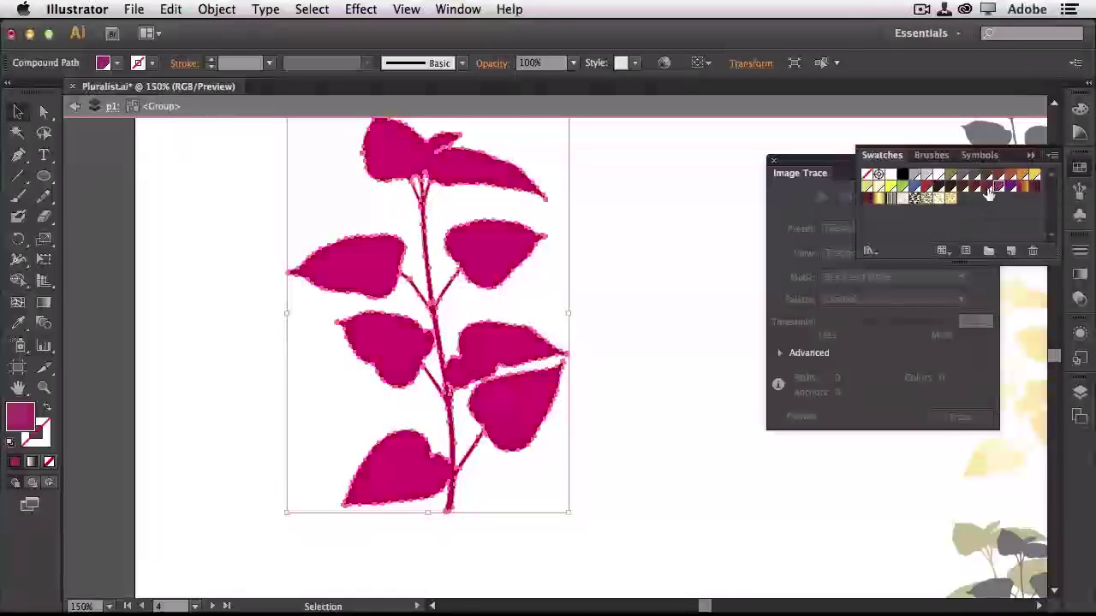
{"action": "left_click", "coordinate": [730, 494]}
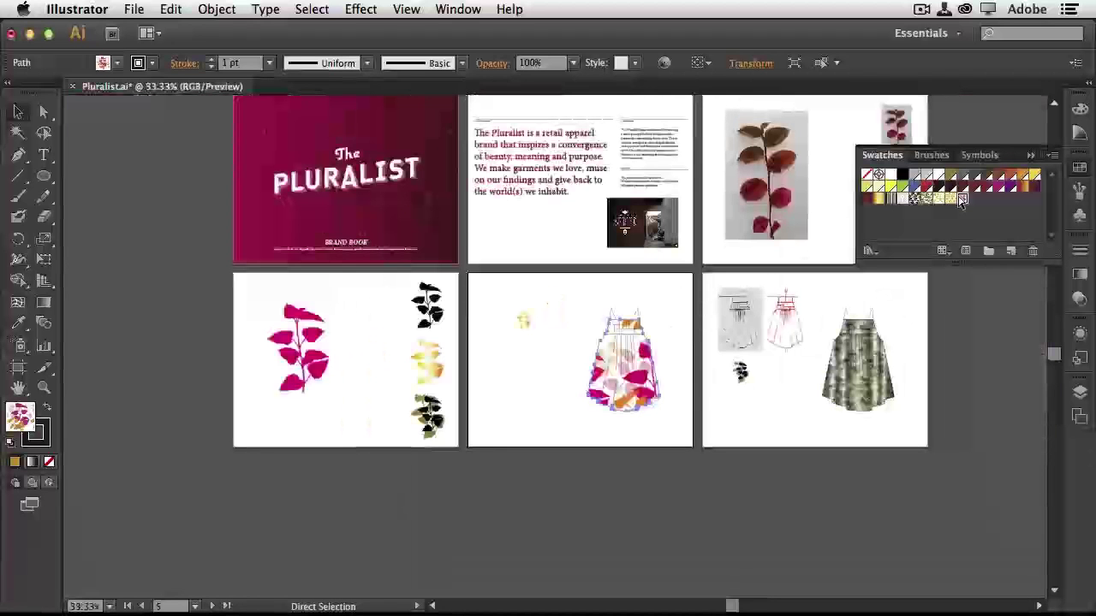
{"action": "key", "text": "v"}
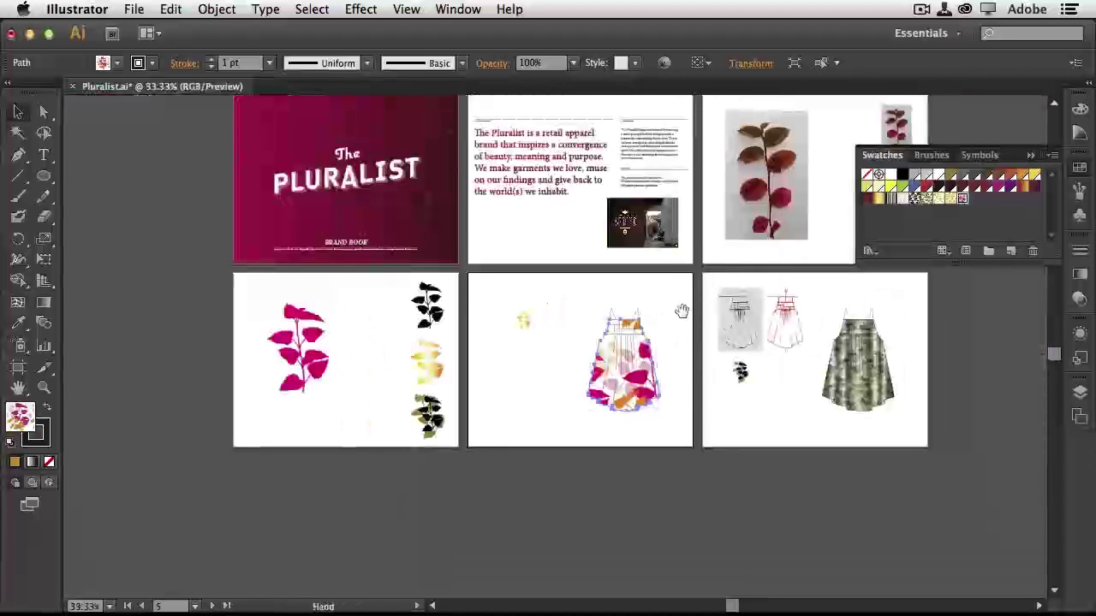
- Start a new document via File > New, then cancel the New Document dialog
{"action": "scroll", "coordinate": [677, 338], "scroll_direction": "up", "scroll_amount": 3}
{"action": "scroll", "coordinate": [676, 338], "scroll_direction": "right", "scroll_amount": 2}
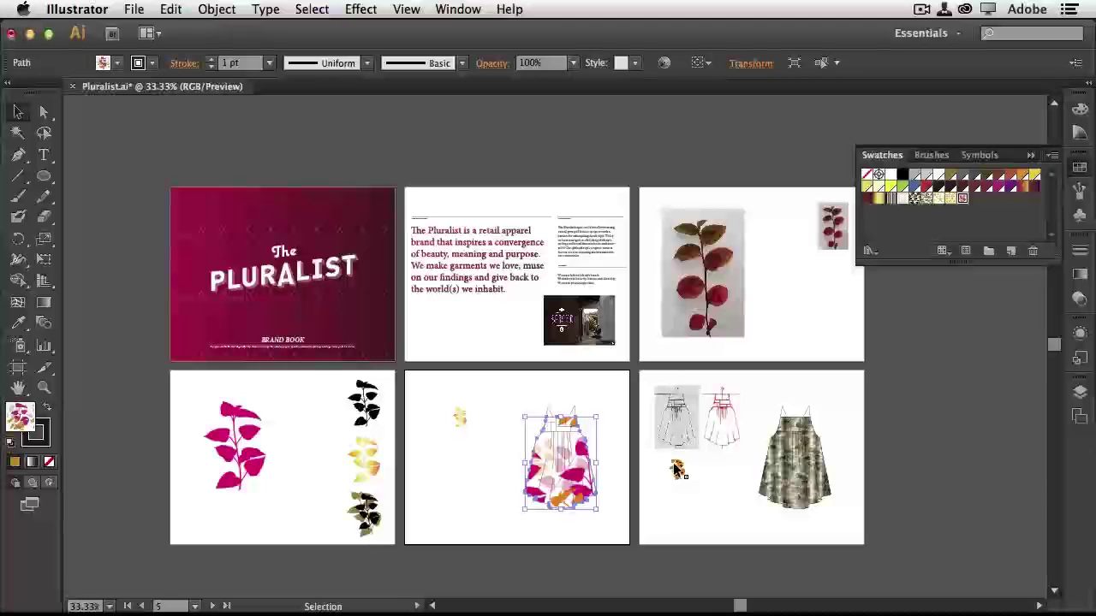
{"action": "left_click", "coordinate": [133, 9]}
{"action": "left_click", "coordinate": [154, 28]}
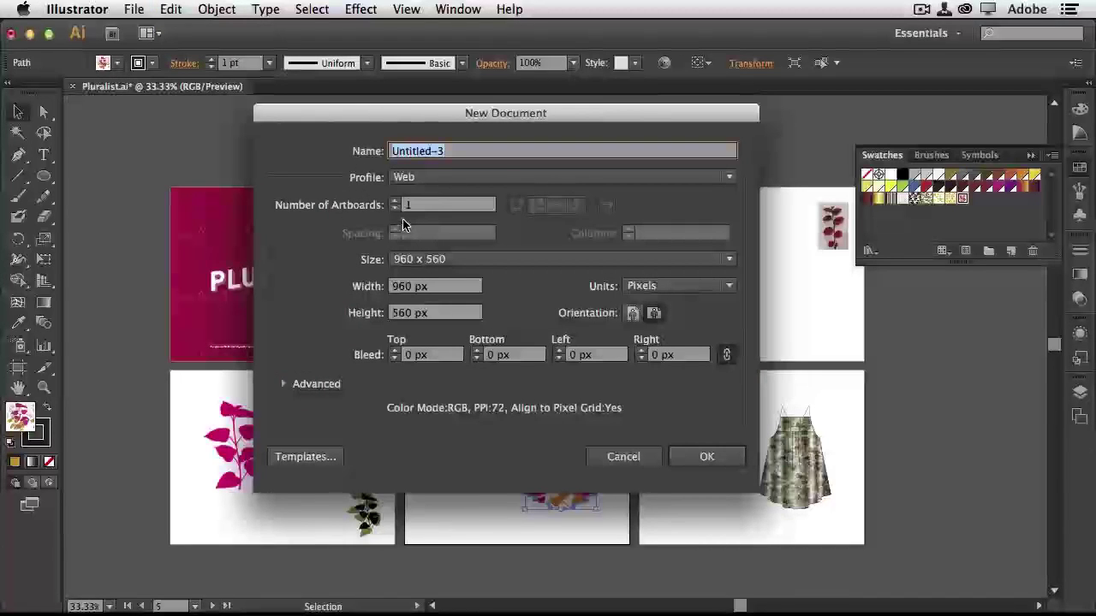
{"action": "left_click", "coordinate": [623, 454]}
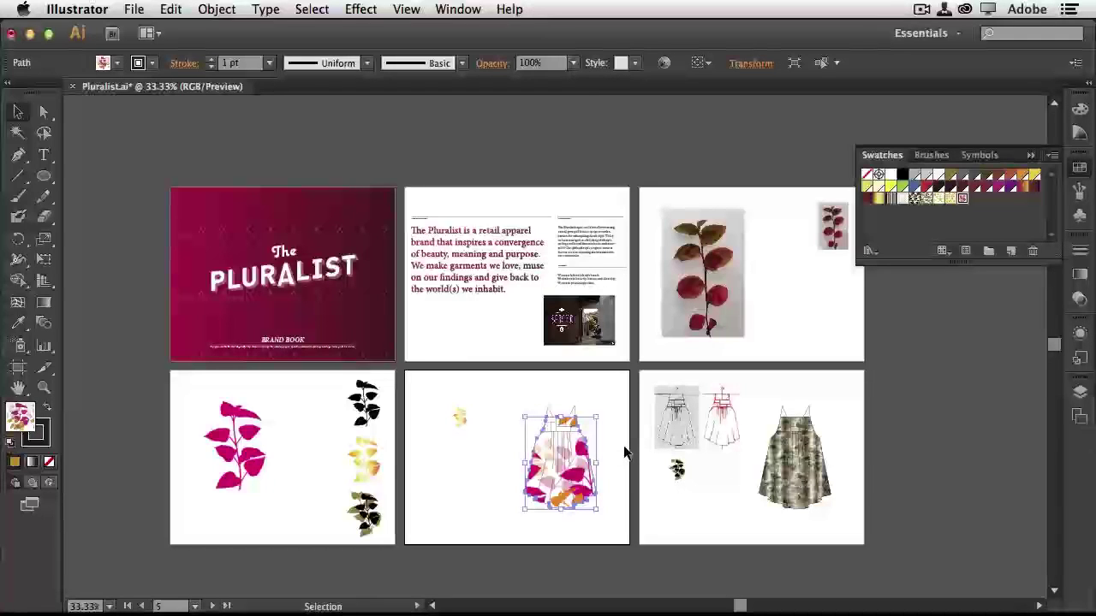
- Add a new Letter-size artboard to the right of Artboard 6
{"action": "left_click", "coordinate": [19, 368]}
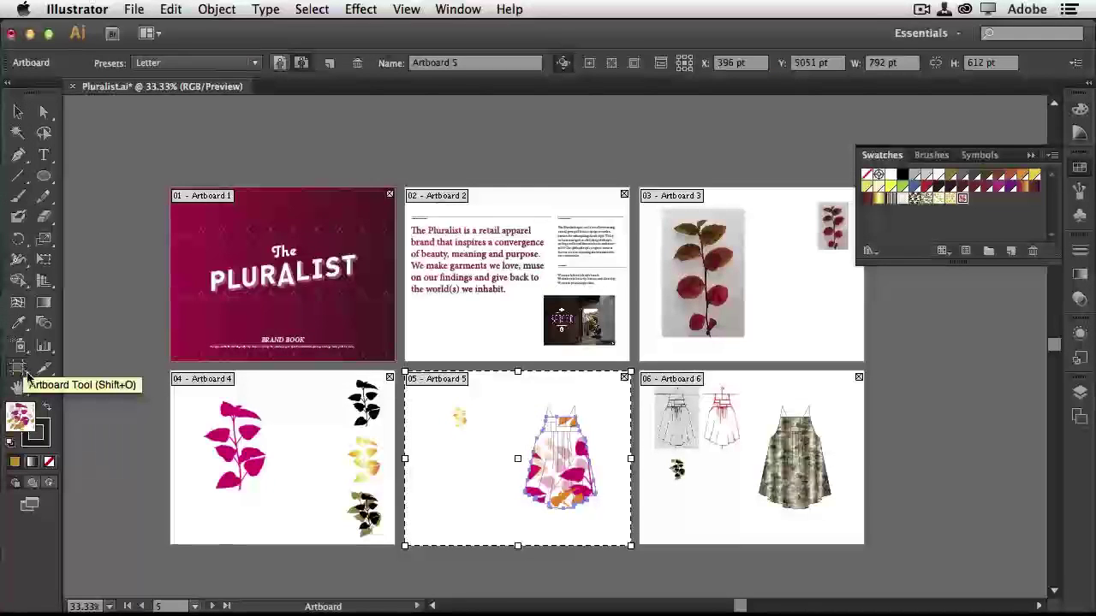
{"action": "left_click_drag", "start_coordinate": [899, 388], "coordinate": [991, 540]}
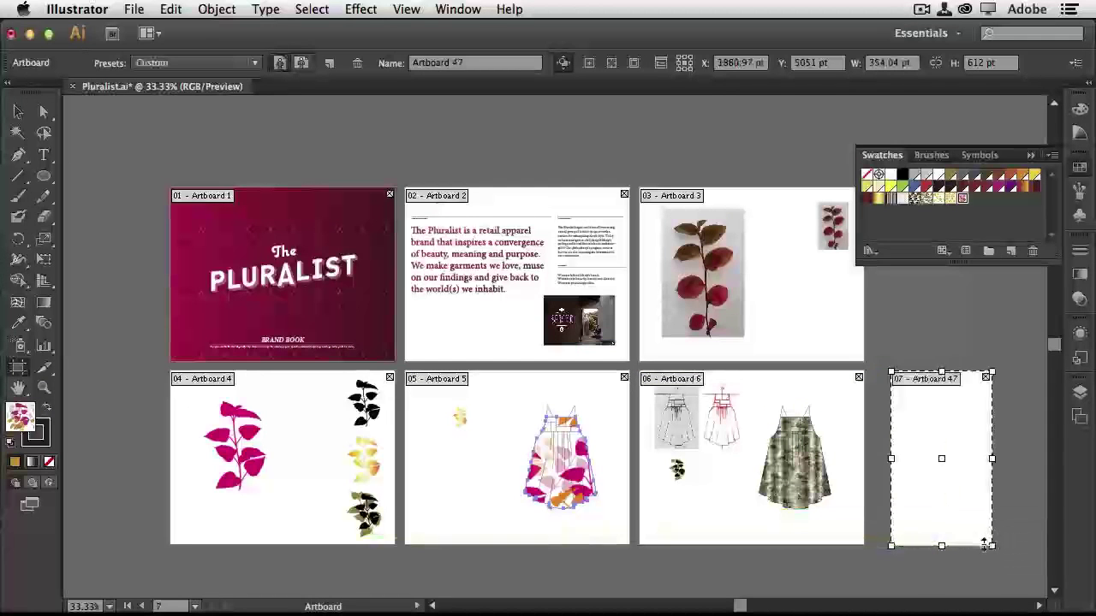
{"action": "left_click_drag", "start_coordinate": [991, 459], "coordinate": [1007, 458]}
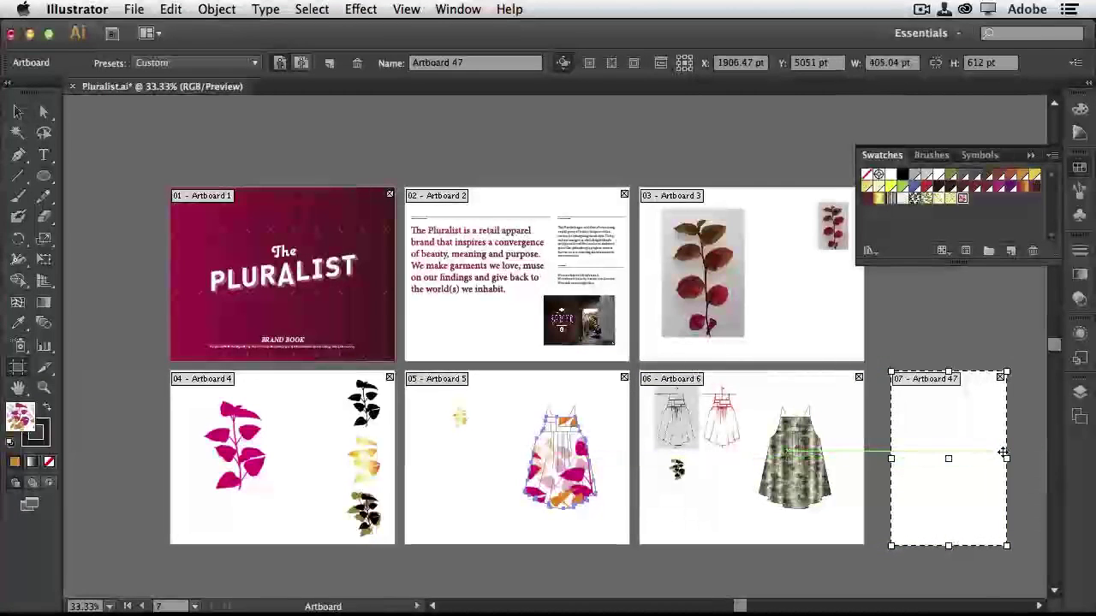
{"action": "left_click", "coordinate": [197, 63]}
{"action": "left_click", "coordinate": [204, 145]}
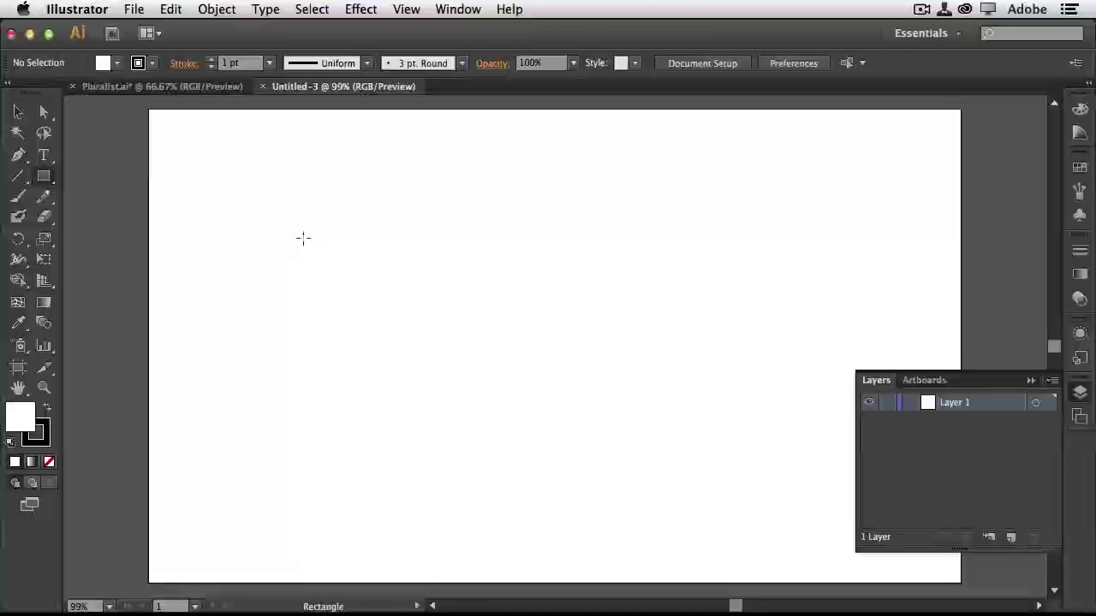
- Draw a rectangle and an ellipse overlapping its lower right
{"action": "left_click_drag", "start_coordinate": [299, 230], "coordinate": [568, 483]}
{"action": "left_click_drag", "start_coordinate": [44, 180], "coordinate": [88, 218]}
{"action": "left_click_drag", "start_coordinate": [502, 293], "coordinate": [659, 493]}
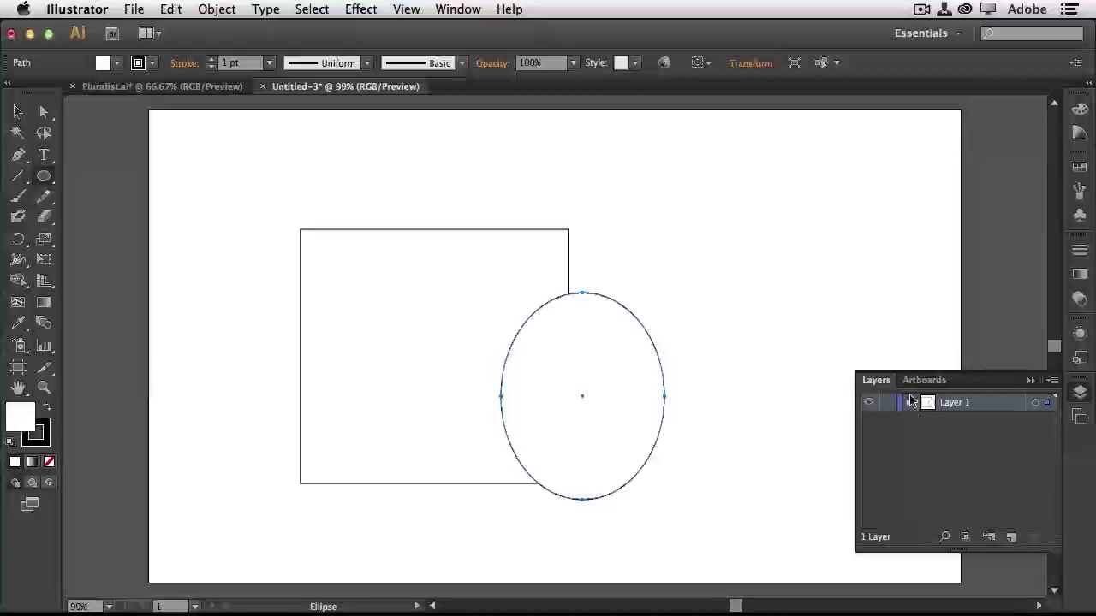
- Fill the ellipse blue and the rectangle dark red
{"action": "left_click", "coordinate": [103, 63]}
{"action": "left_click", "coordinate": [109, 93]}
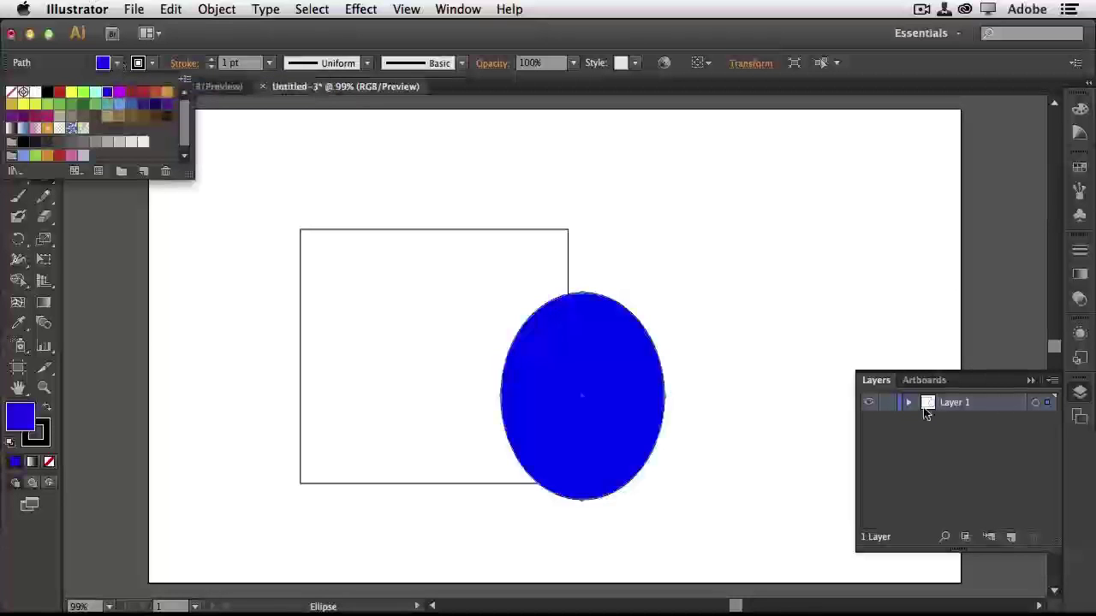
{"action": "left_click", "coordinate": [912, 410]}
{"action": "left_click", "coordinate": [910, 404]}
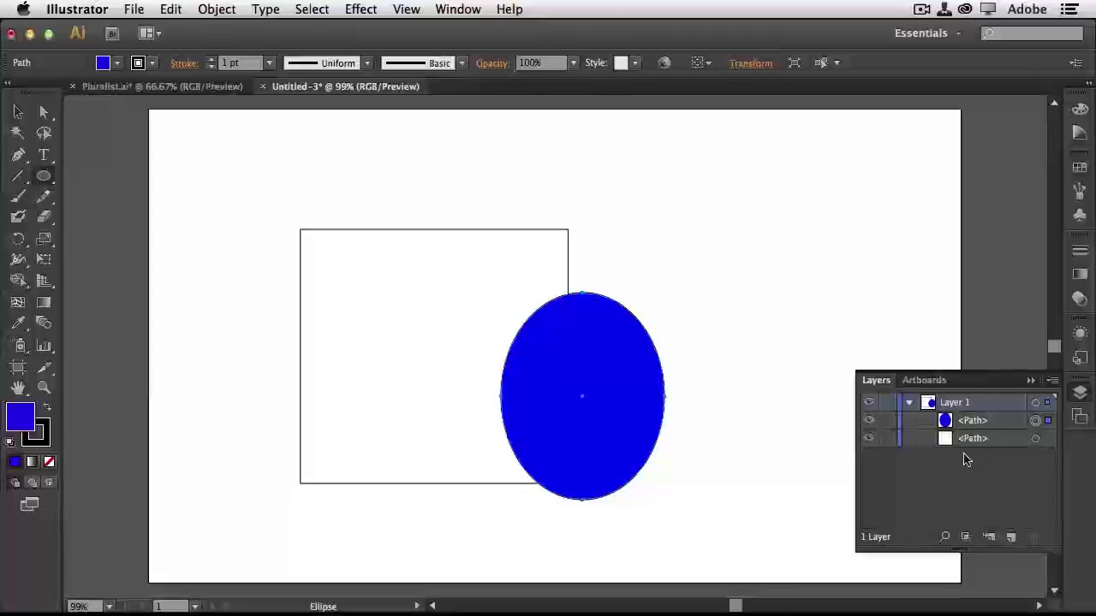
{"action": "key", "text": "v"}
{"action": "left_click", "coordinate": [325, 250]}
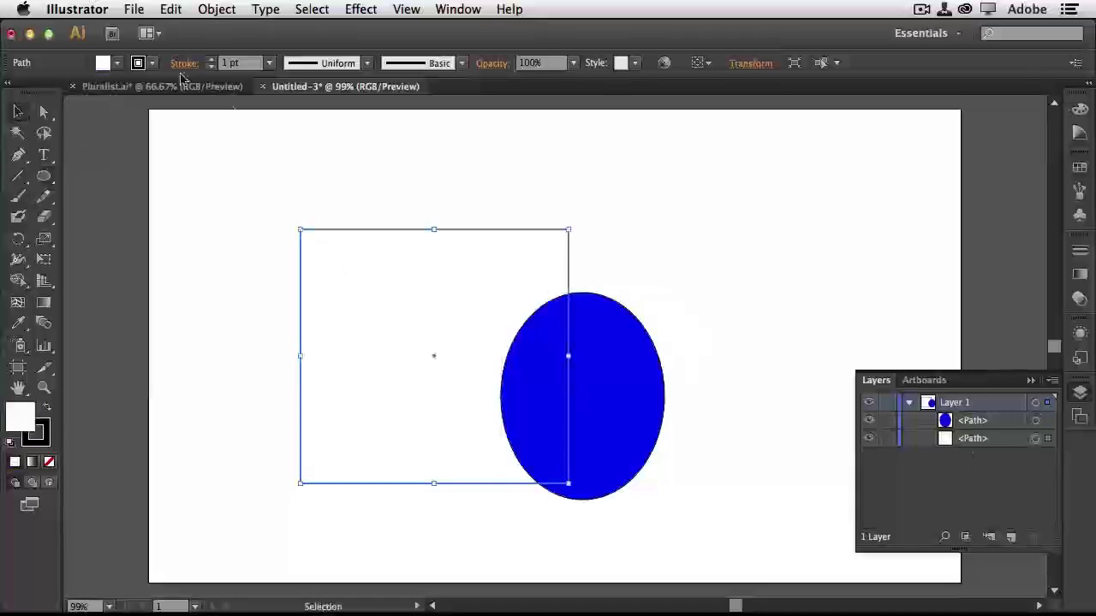
{"action": "left_click", "coordinate": [119, 63]}
{"action": "left_click", "coordinate": [130, 98]}
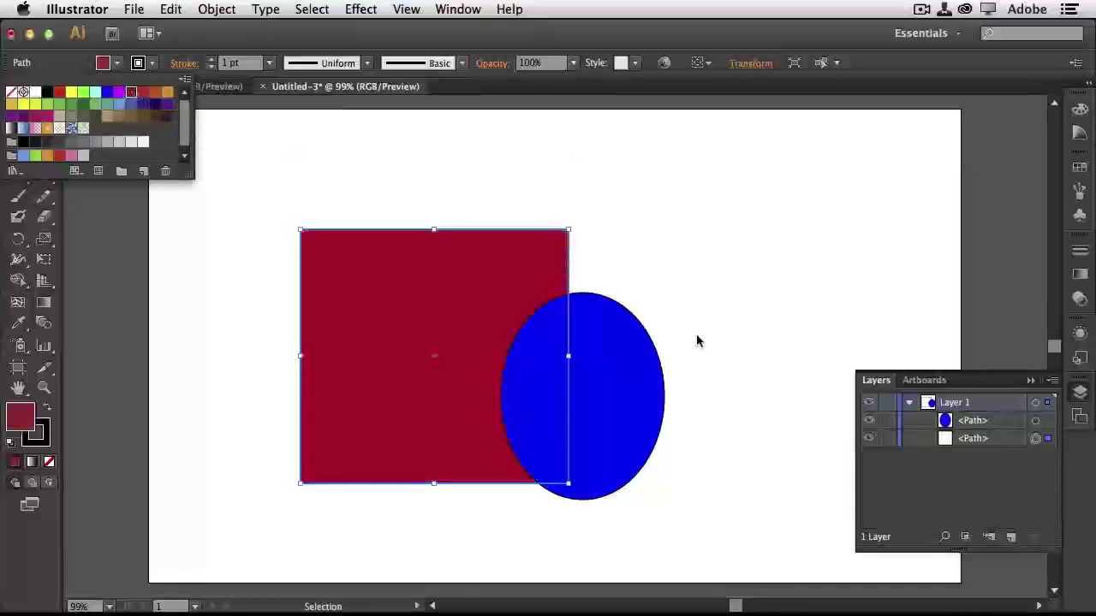
{"action": "left_click", "coordinate": [695, 339]}
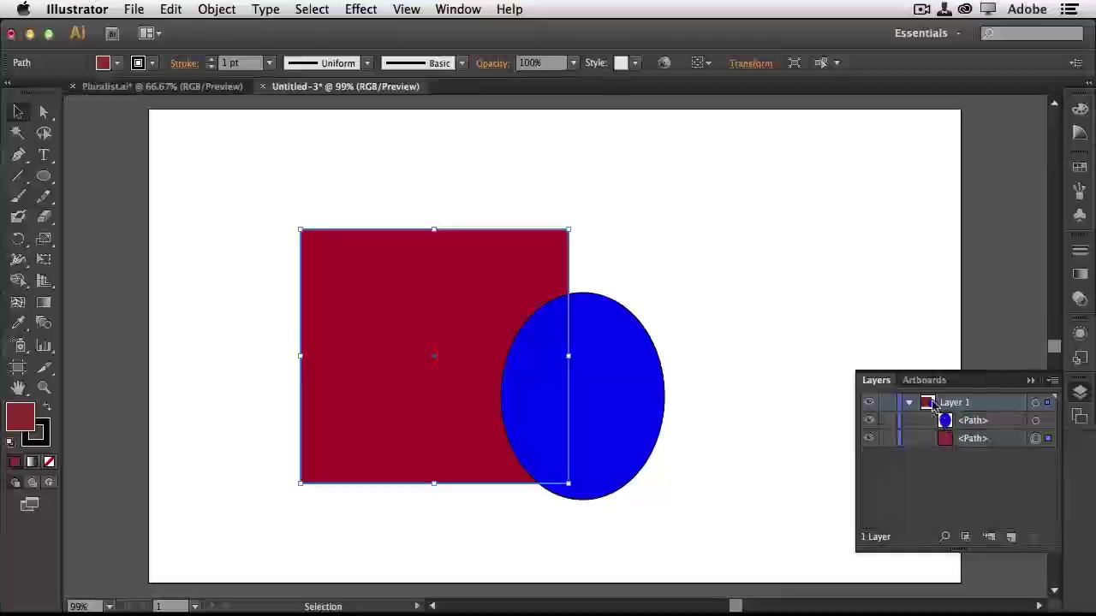
- Check the blue ellipse's visibility in Layers and add Layer 2 above Layer 1
{"action": "left_click", "coordinate": [868, 421]}
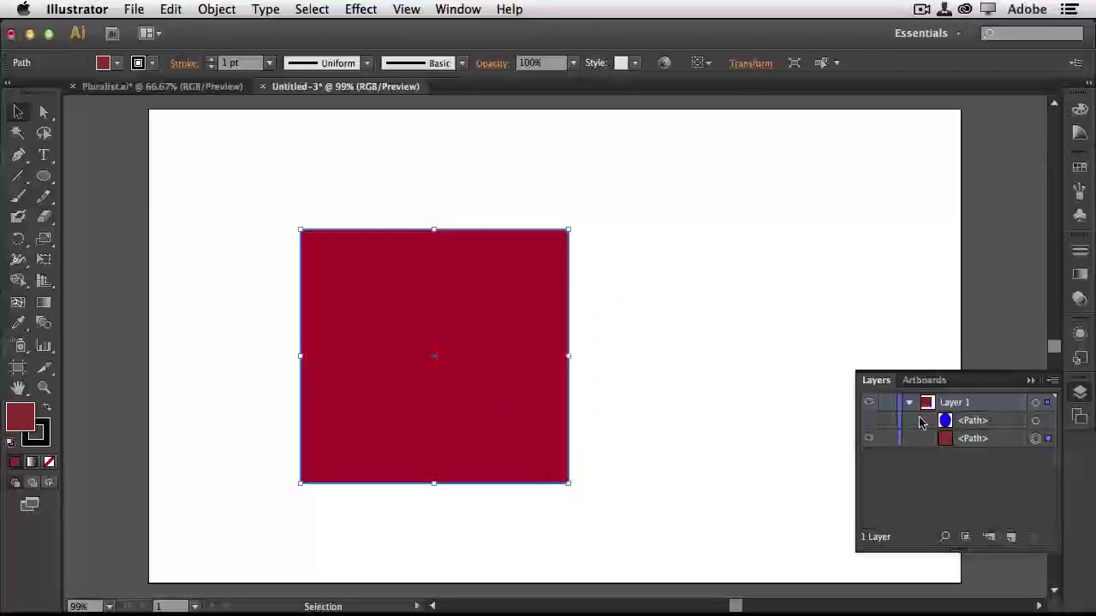
{"action": "left_click", "coordinate": [868, 420]}
{"action": "left_click", "coordinate": [909, 403]}
{"action": "left_click", "coordinate": [1010, 537]}
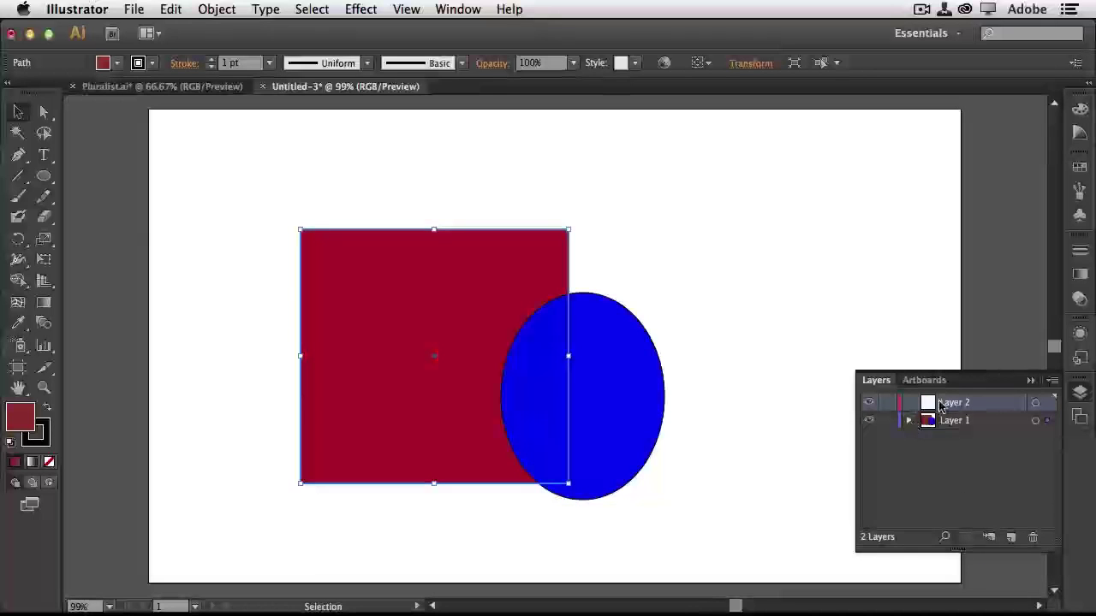
{"action": "left_click", "coordinate": [44, 175]}
- Draw an orange-red ellipse at the upper left on Layer 2
{"action": "left_click_drag", "start_coordinate": [219, 188], "coordinate": [374, 302]}
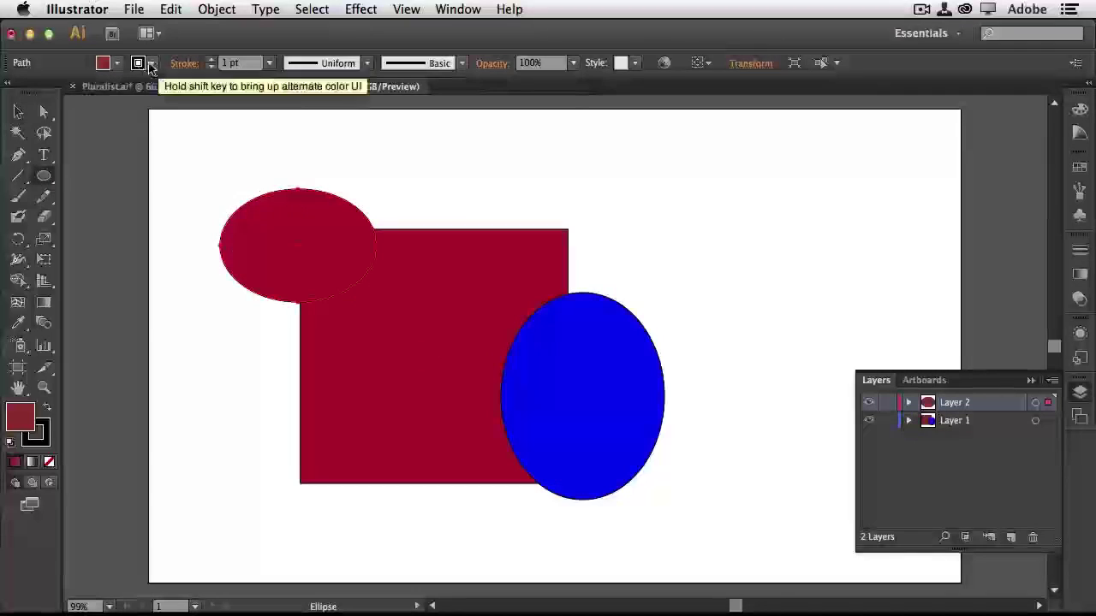
{"action": "left_click", "coordinate": [116, 62]}
{"action": "left_click", "coordinate": [107, 91]}
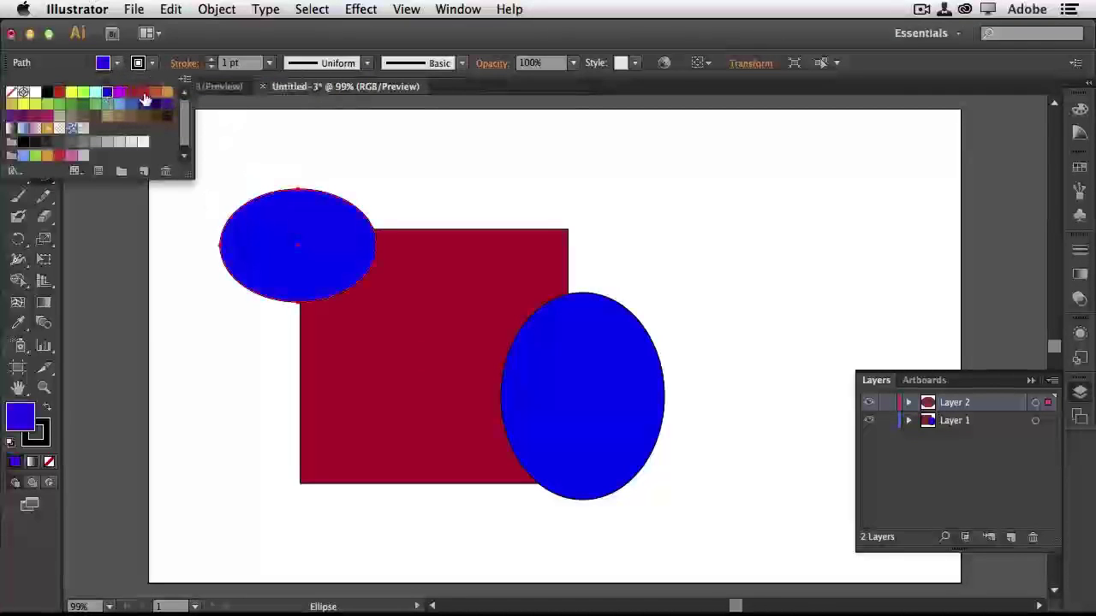
{"action": "left_click", "coordinate": [155, 92]}
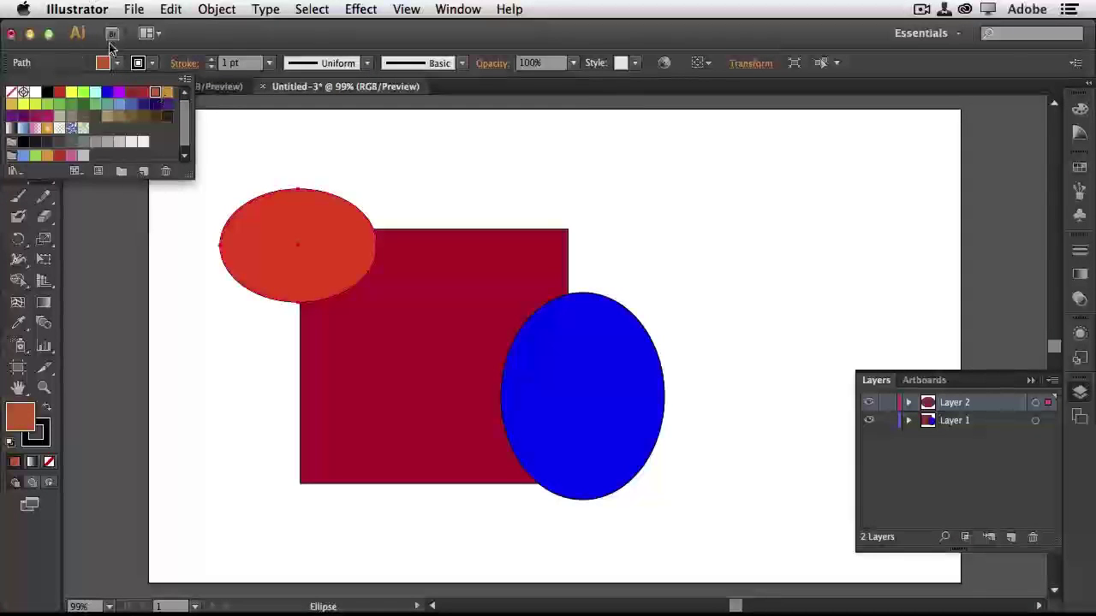
{"action": "left_click", "coordinate": [219, 36]}
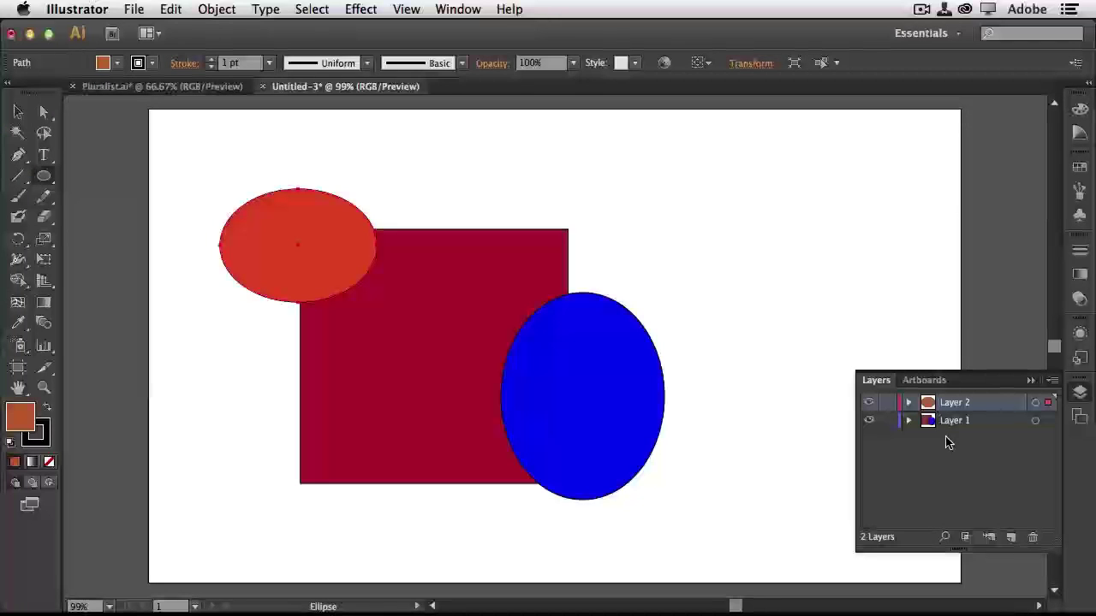
{"action": "left_click", "coordinate": [868, 402]}
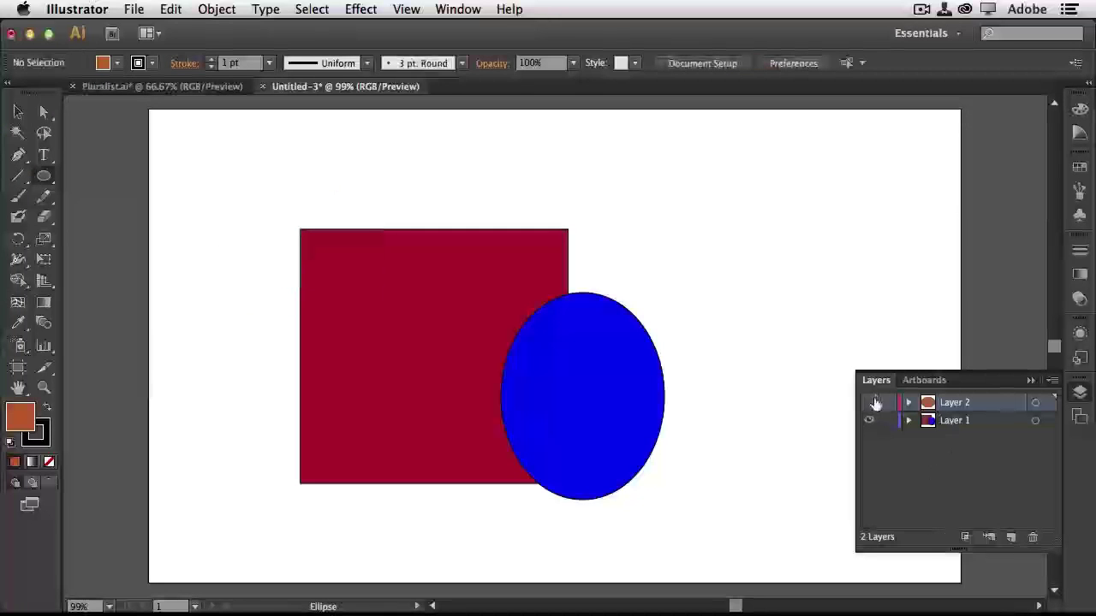
{"action": "left_click", "coordinate": [872, 402]}
- Move the blue ellipse from Layer 1 into Layer 2 and verify both layers' visibility
{"action": "left_click", "coordinate": [908, 420]}
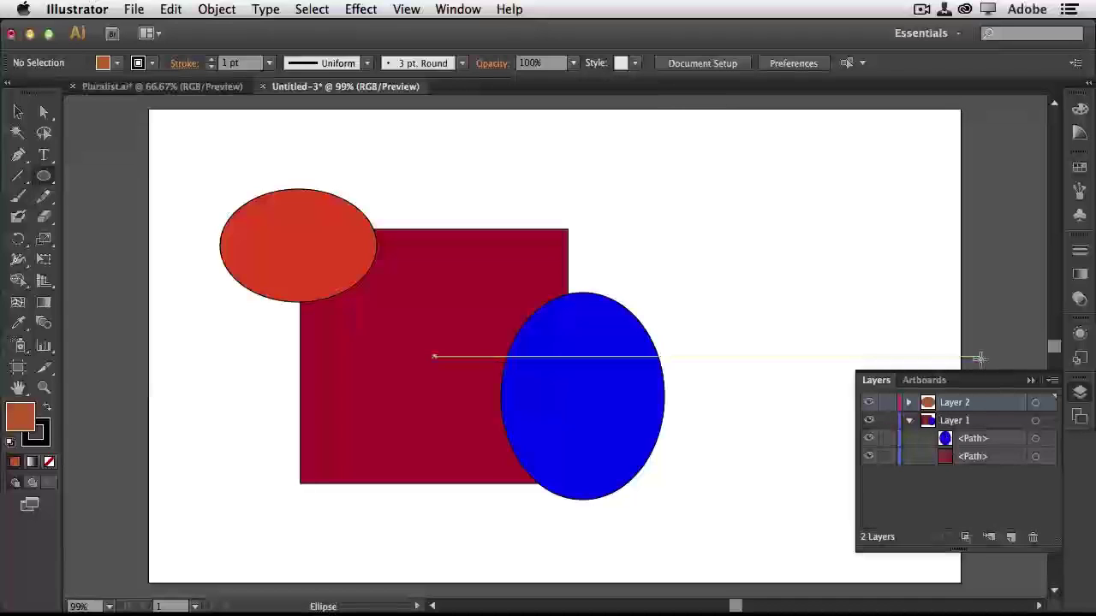
{"action": "left_click", "coordinate": [1035, 439]}
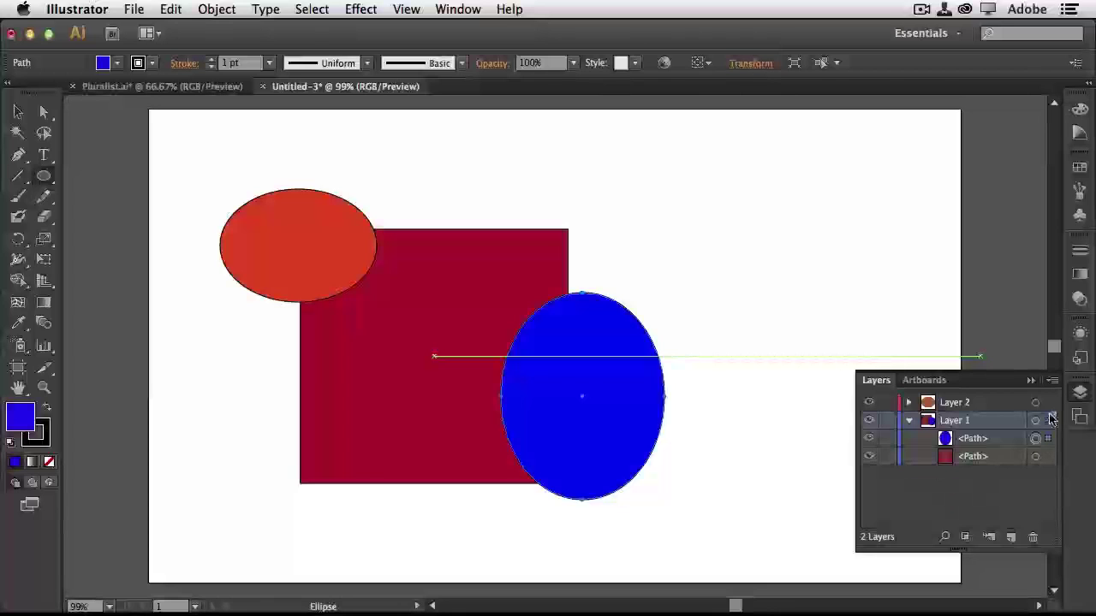
{"action": "left_click_drag", "start_coordinate": [1049, 406], "coordinate": [1048, 404]}
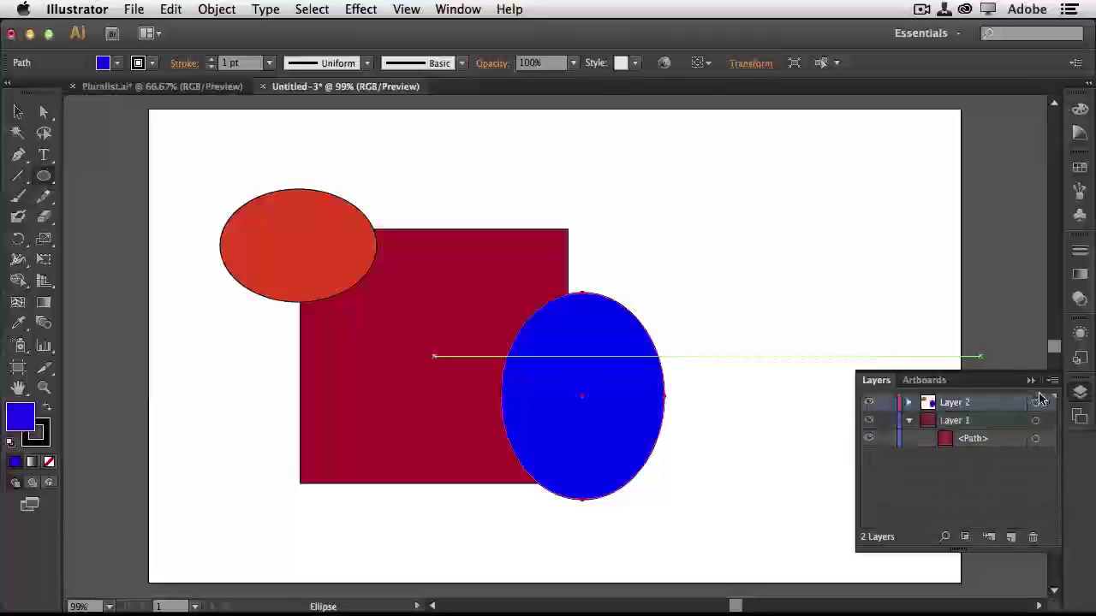
{"action": "left_click", "coordinate": [909, 421]}
{"action": "left_click", "coordinate": [869, 402]}
{"action": "left_click", "coordinate": [870, 404]}
{"action": "left_click", "coordinate": [871, 423]}
{"action": "left_click", "coordinate": [869, 422]}
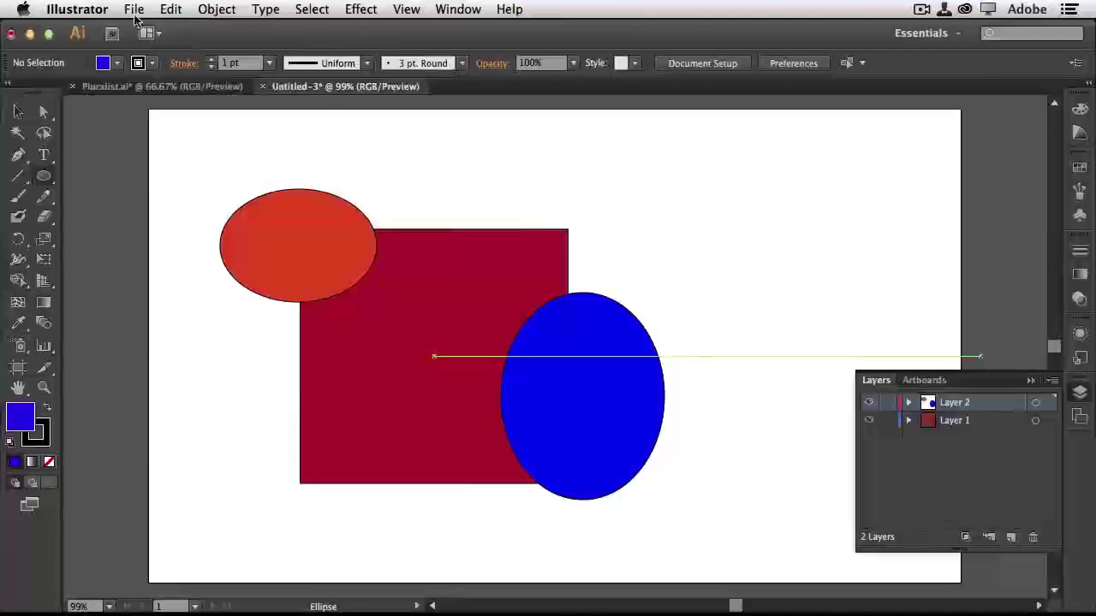
{"action": "left_click", "coordinate": [134, 9]}
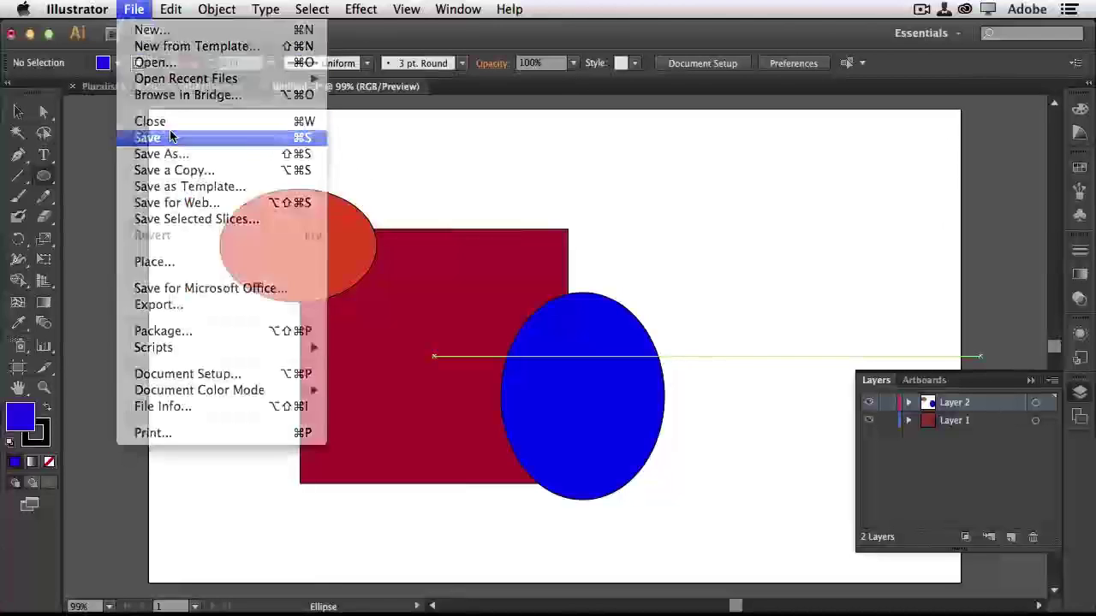
- Open Save As for Untitled-3 and keep the format as Adobe Illustrator (ai)
{"action": "left_click", "coordinate": [168, 137]}
{"action": "left_click", "coordinate": [604, 382]}
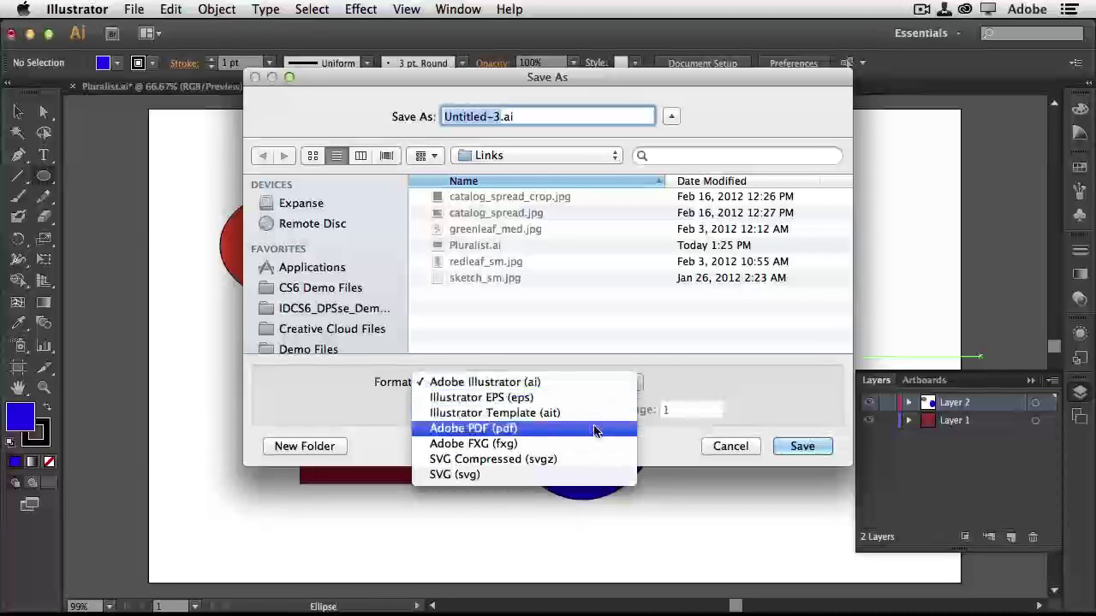
{"action": "left_click", "coordinate": [597, 384]}
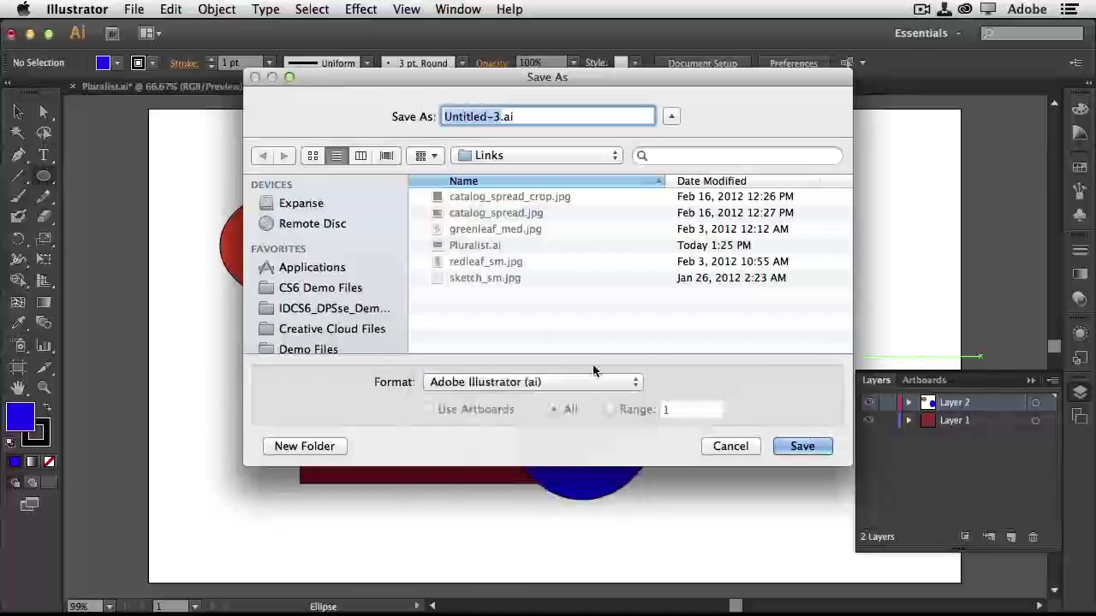